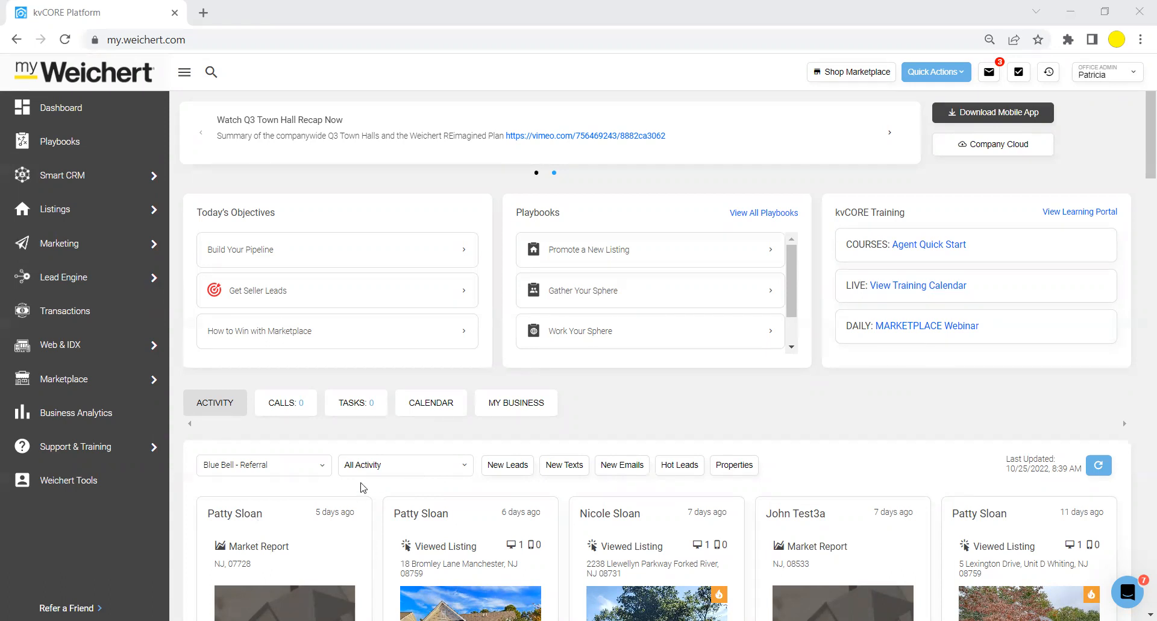
Open the agent's personal Weichert website in a new tab from the profile menu.
left_click_drag(361, 487, 320, 511)
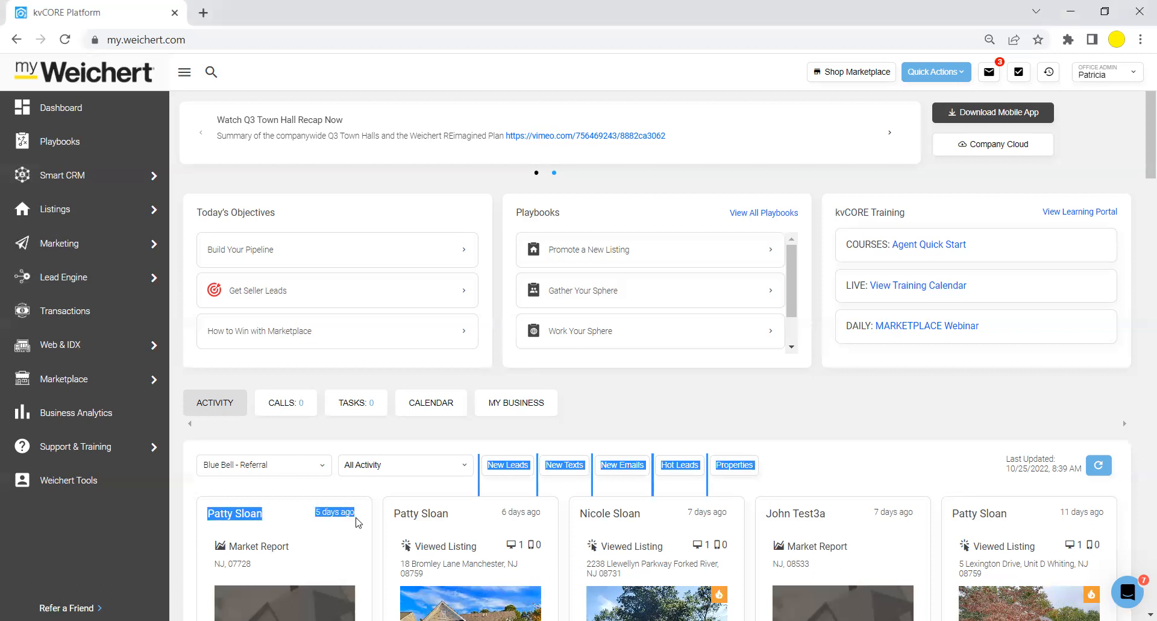
left_click(340, 535)
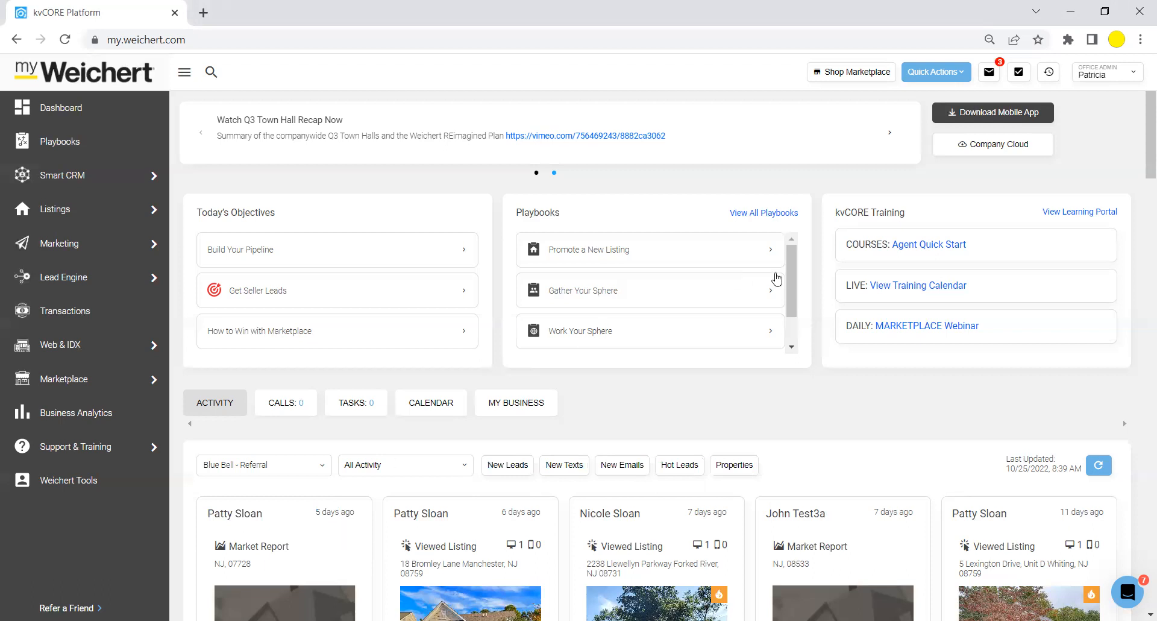
left_click(1114, 73)
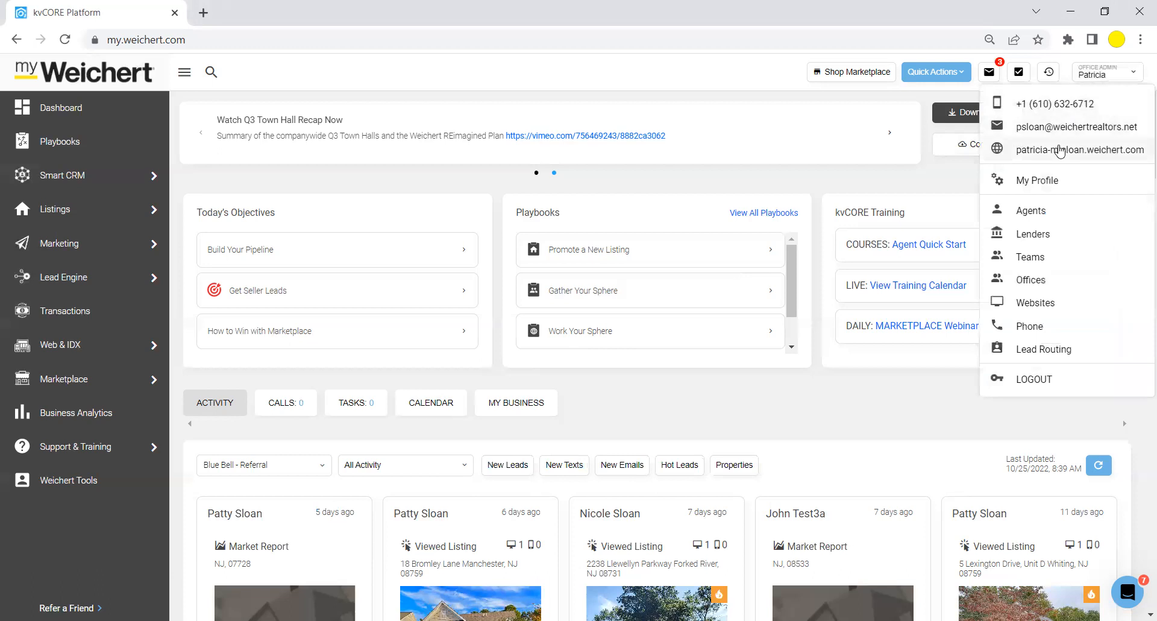
left_click(1060, 150)
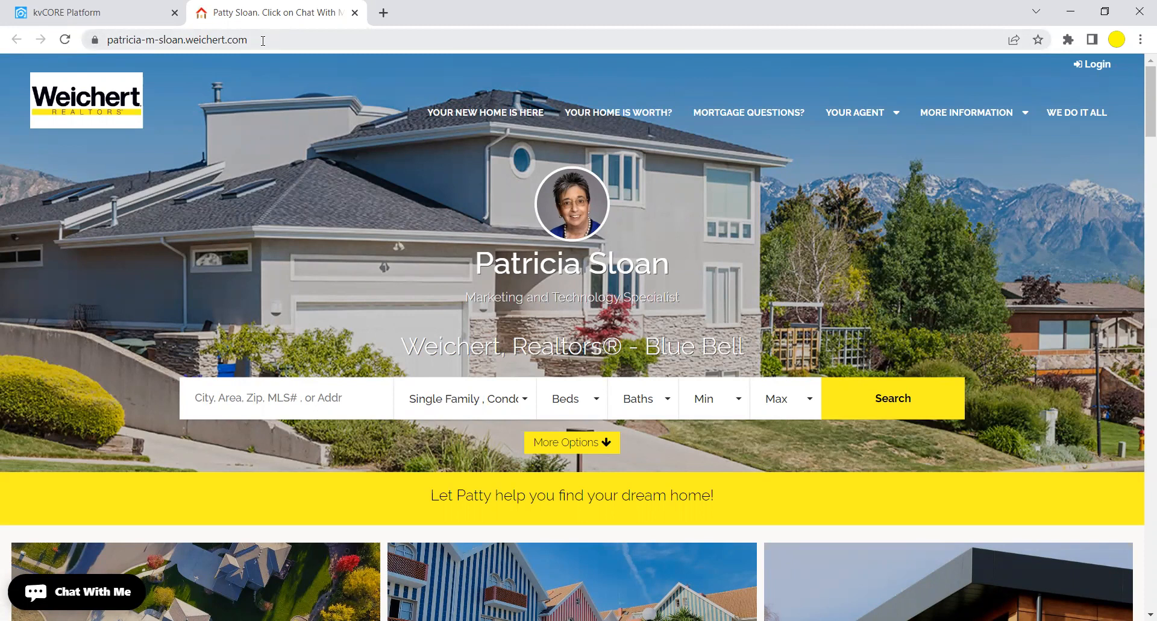
Preview the website's home-value page, then go back to its home page.
left_click(264, 397)
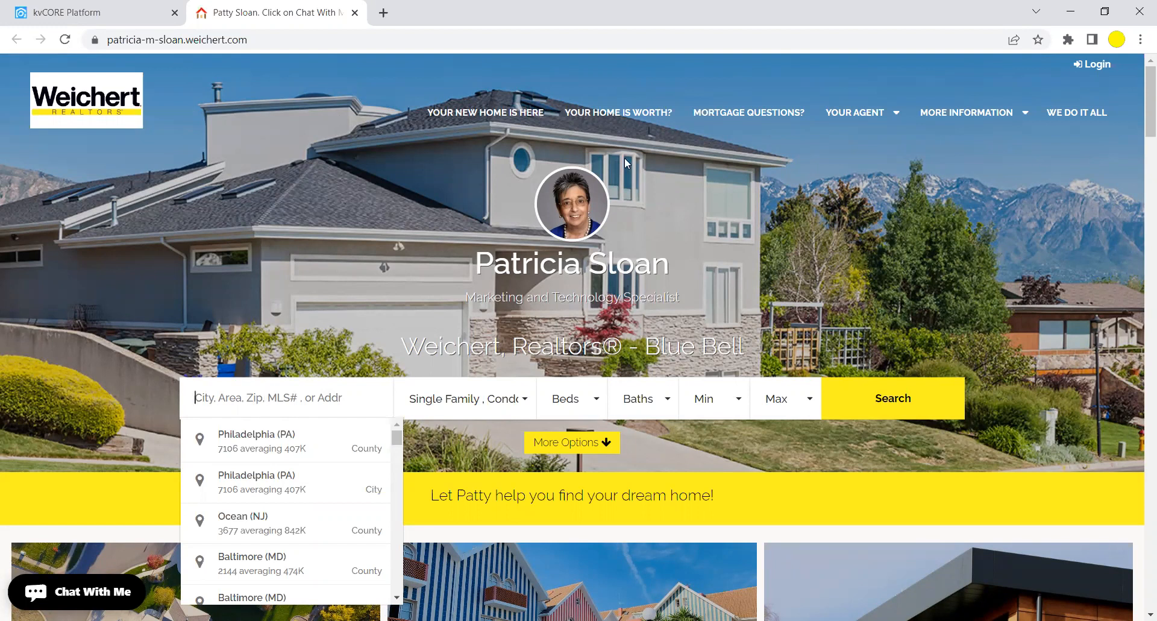
left_click(632, 112)
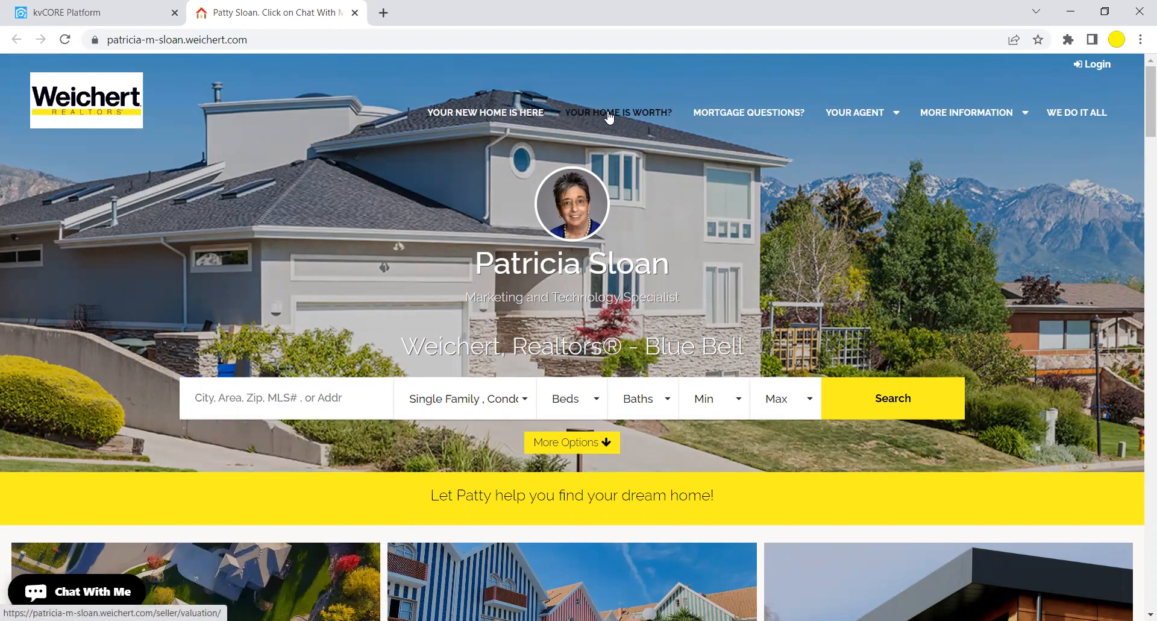
left_click(610, 114)
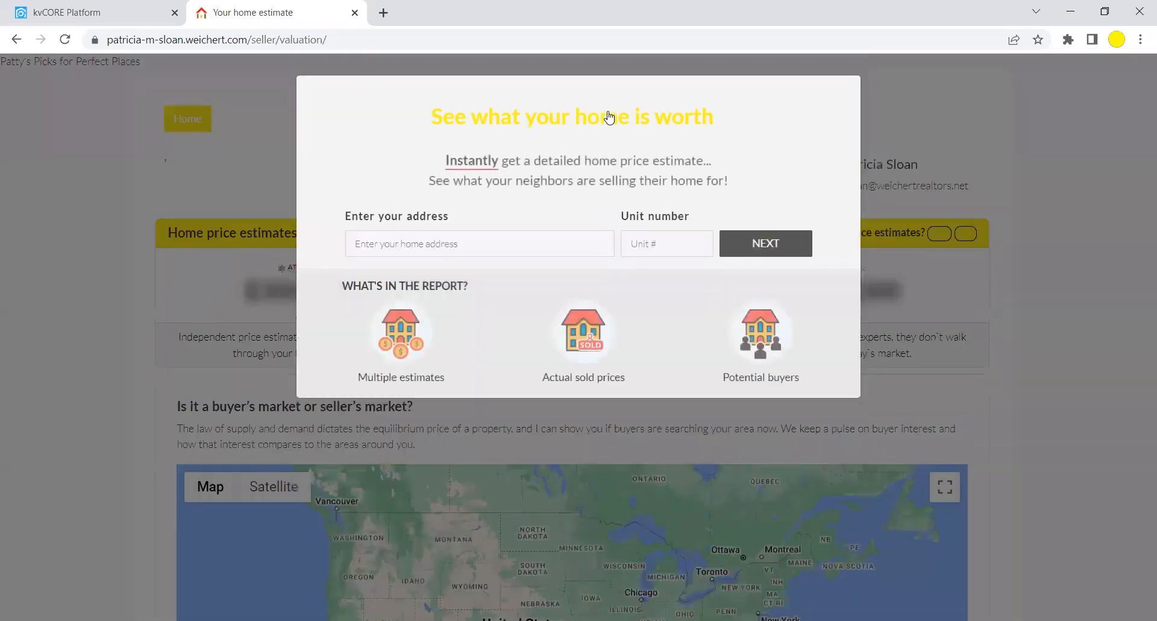
left_click(17, 40)
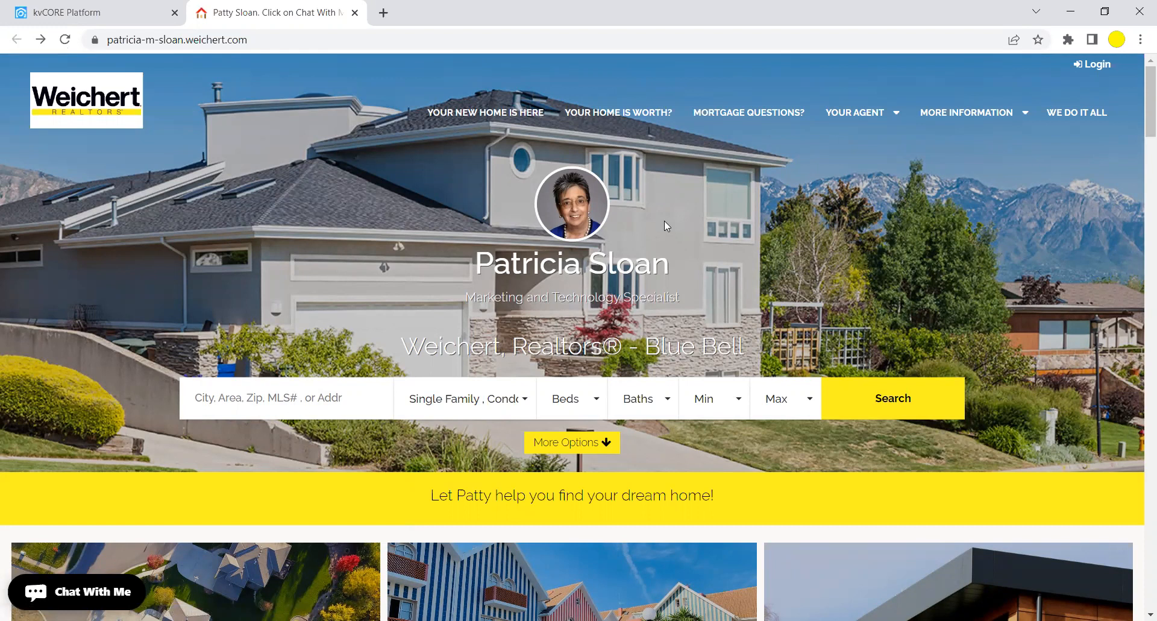
Launch CORE ListingMachine in a new tab from kvCORE's Marketing sidebar menu.
left_click(106, 13)
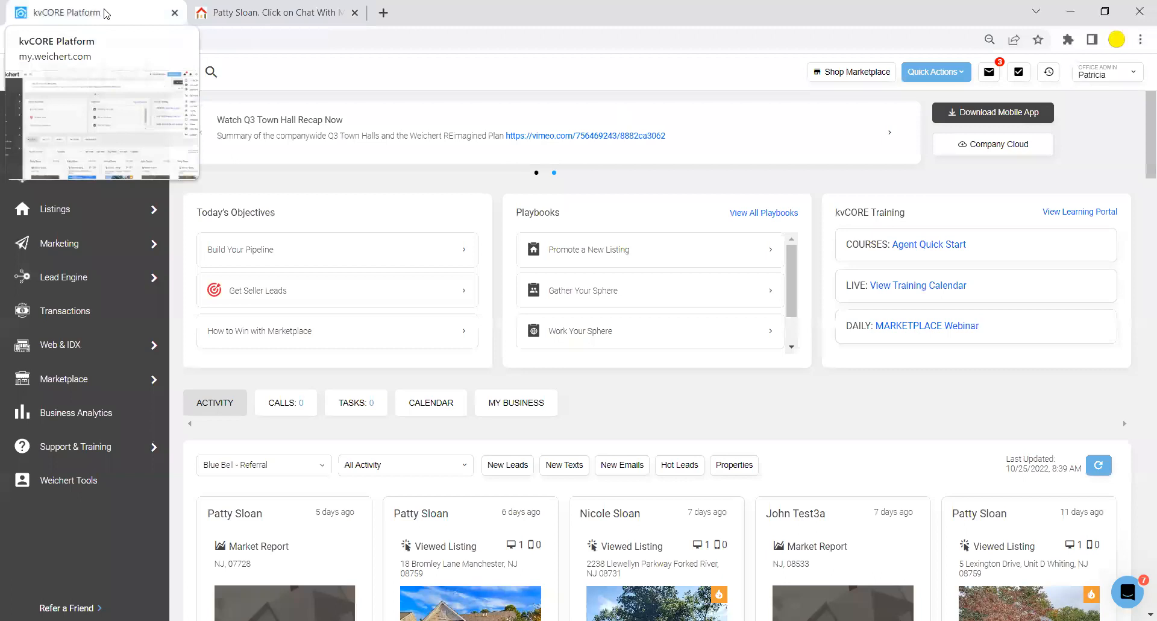
left_click(100, 114)
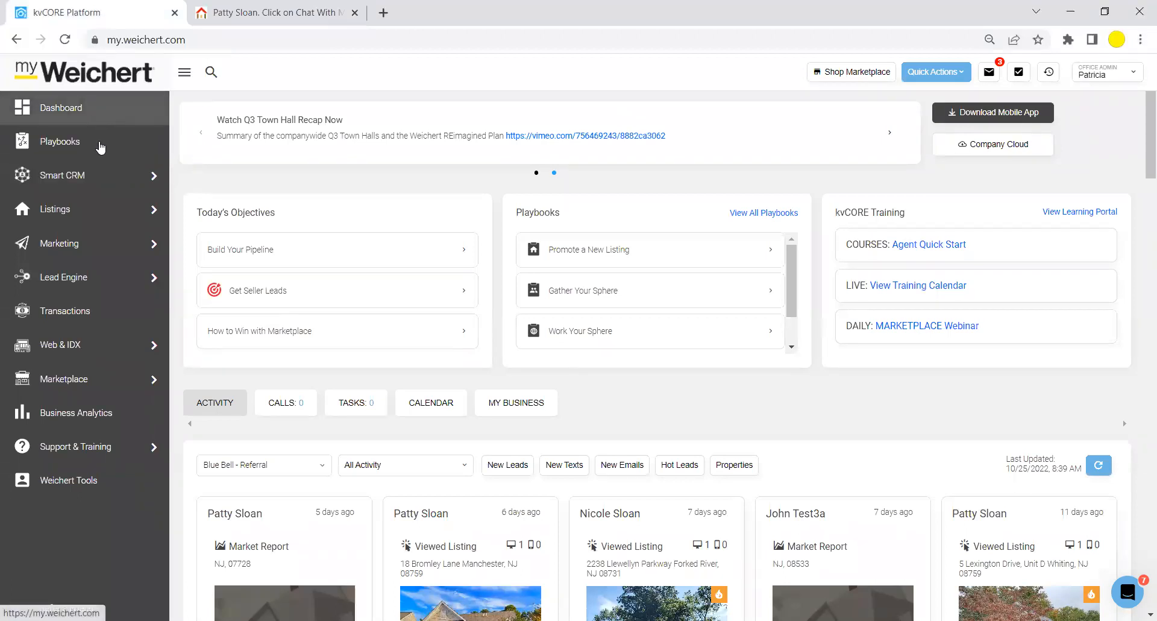
mouse_move(94, 247)
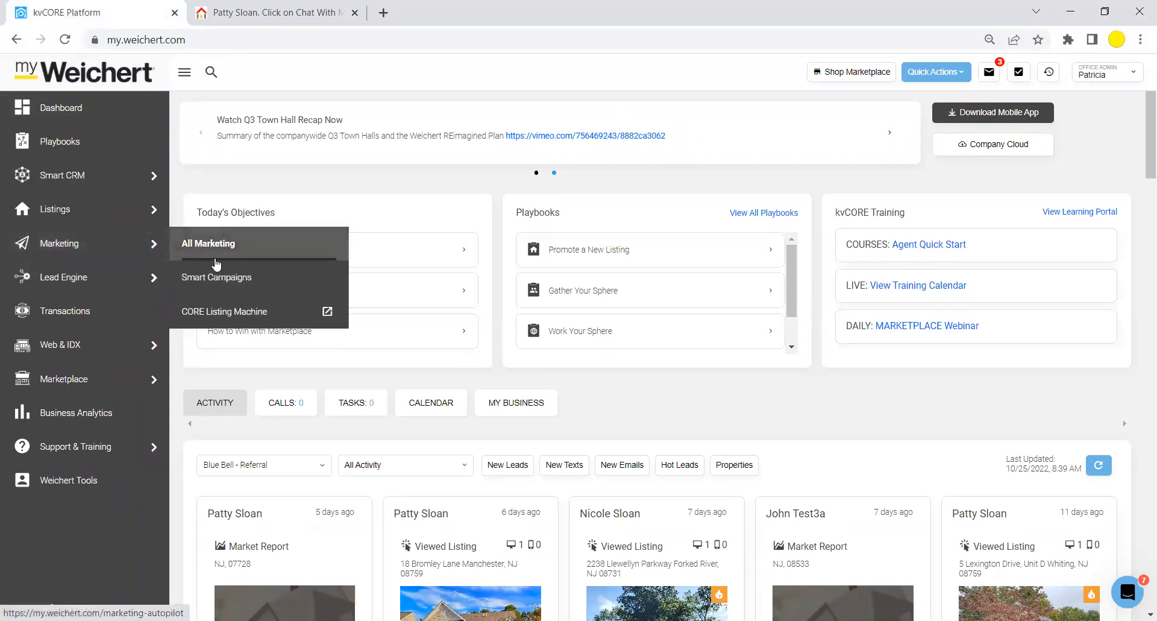
left_click(229, 313)
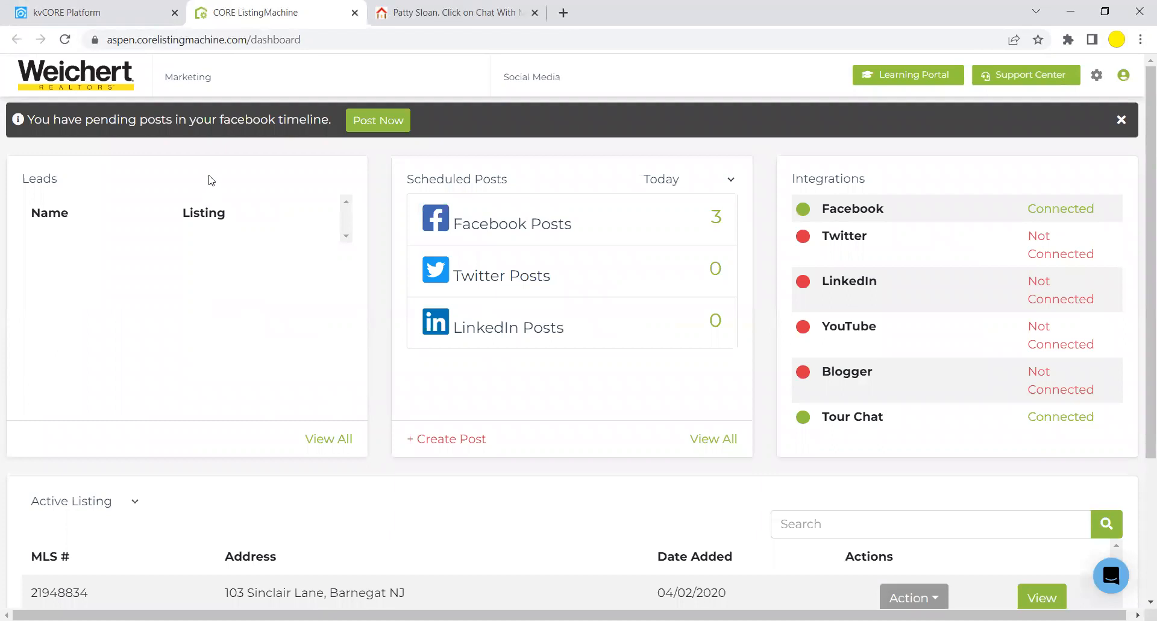
mouse_move(195, 80)
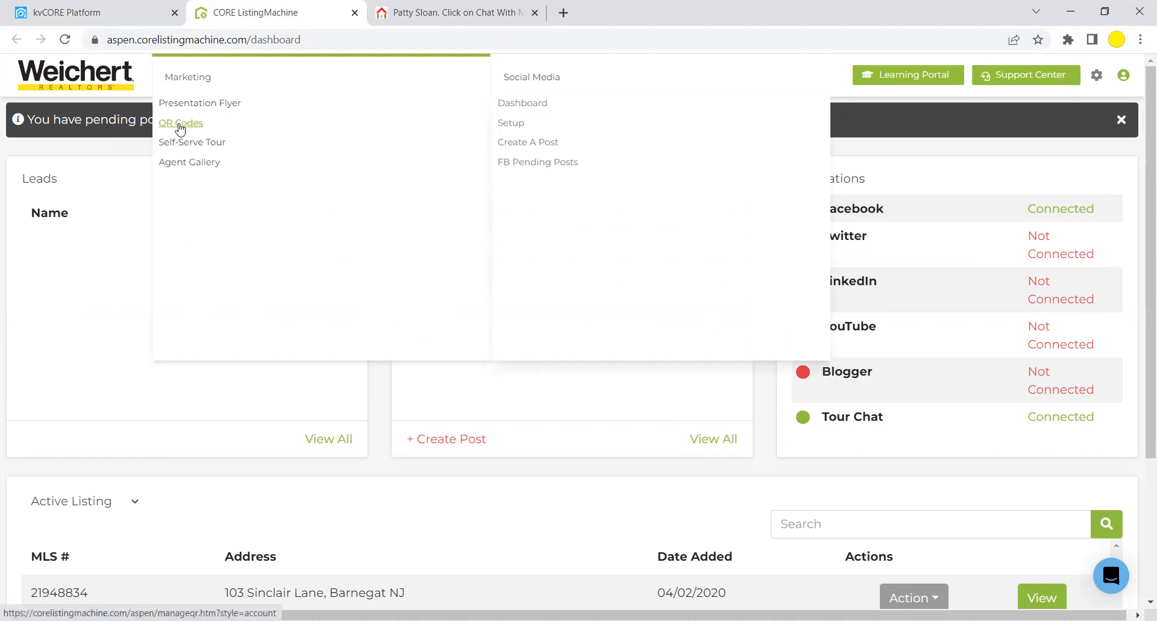
Open the Marketing > QR Codes page and copy the agent website's address.
left_click(179, 125)
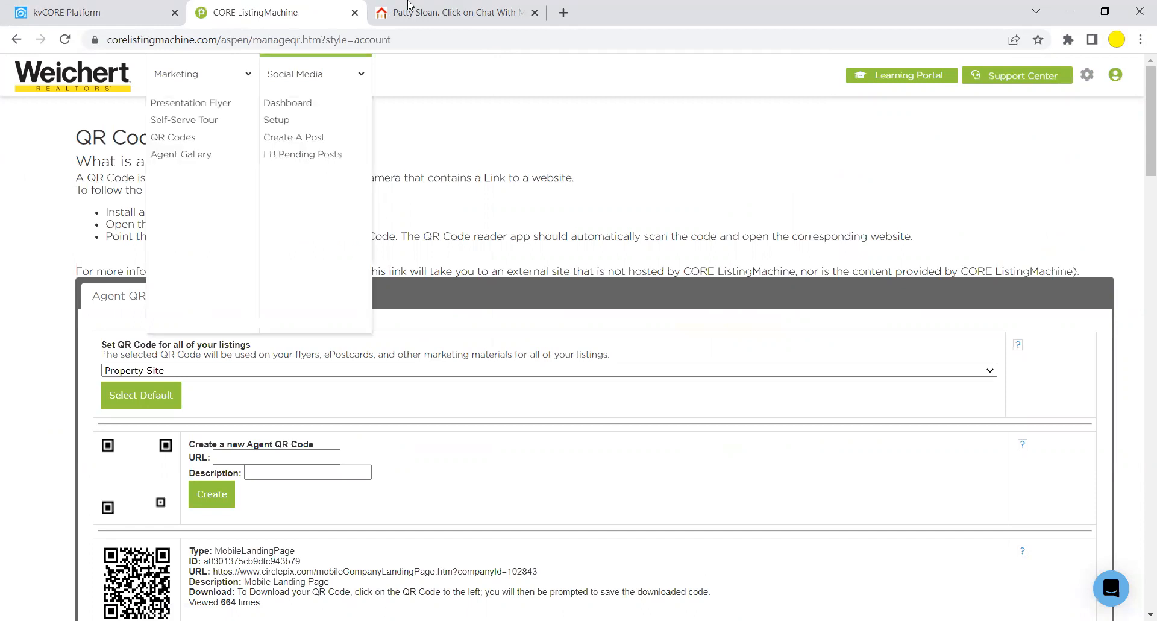
left_click(452, 14)
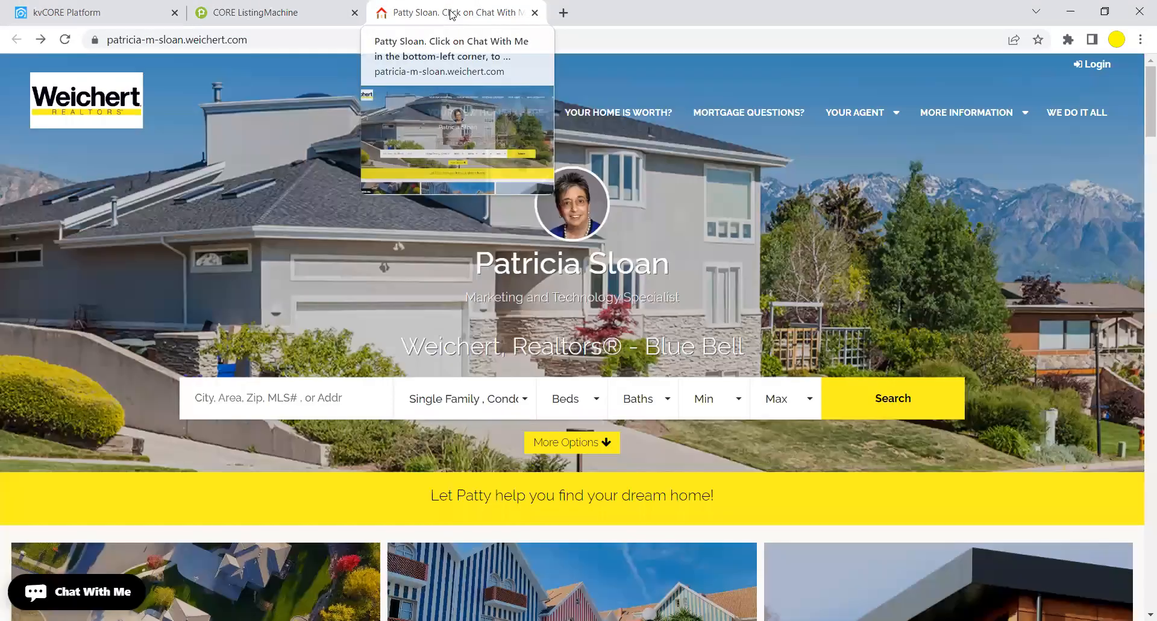
left_click(317, 36)
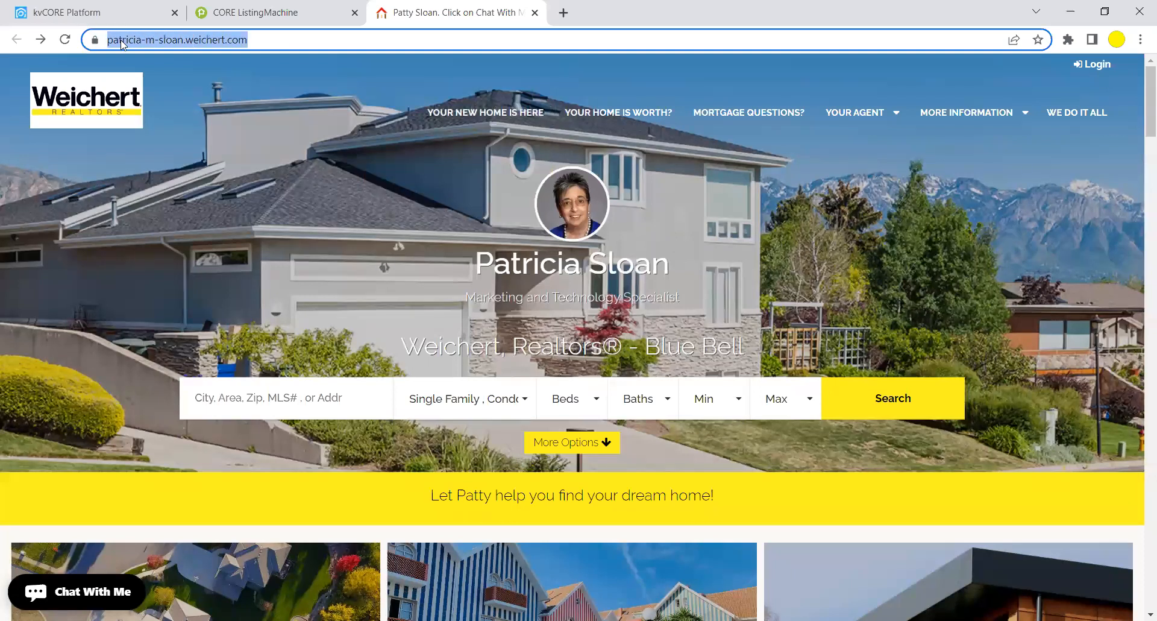
right_click(123, 44)
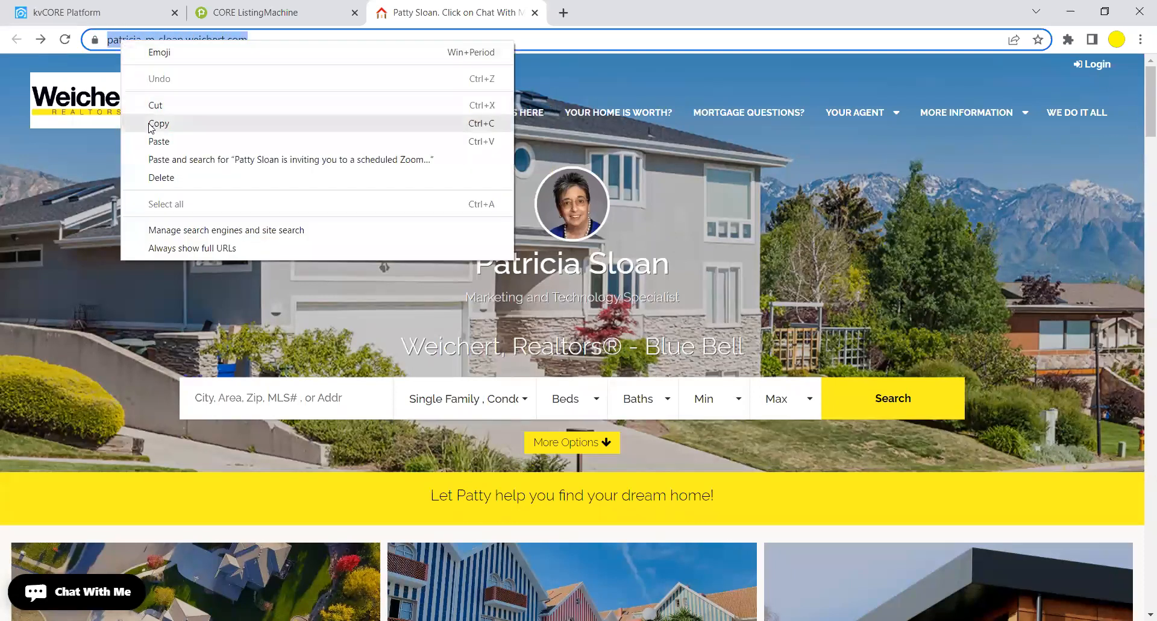
left_click(150, 123)
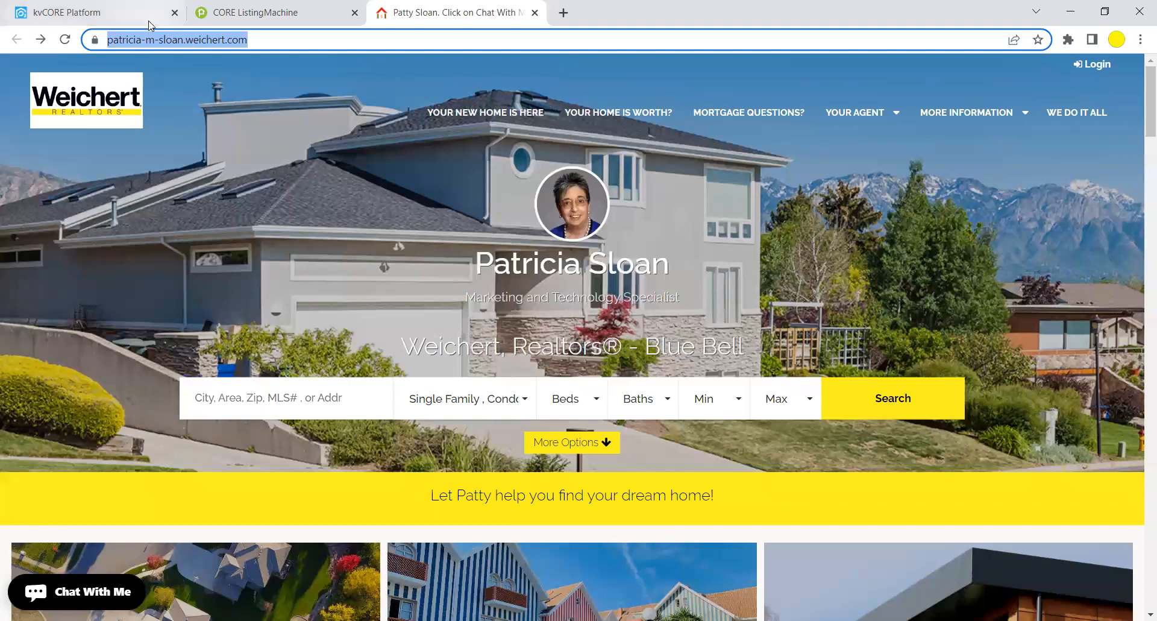
left_click(257, 13)
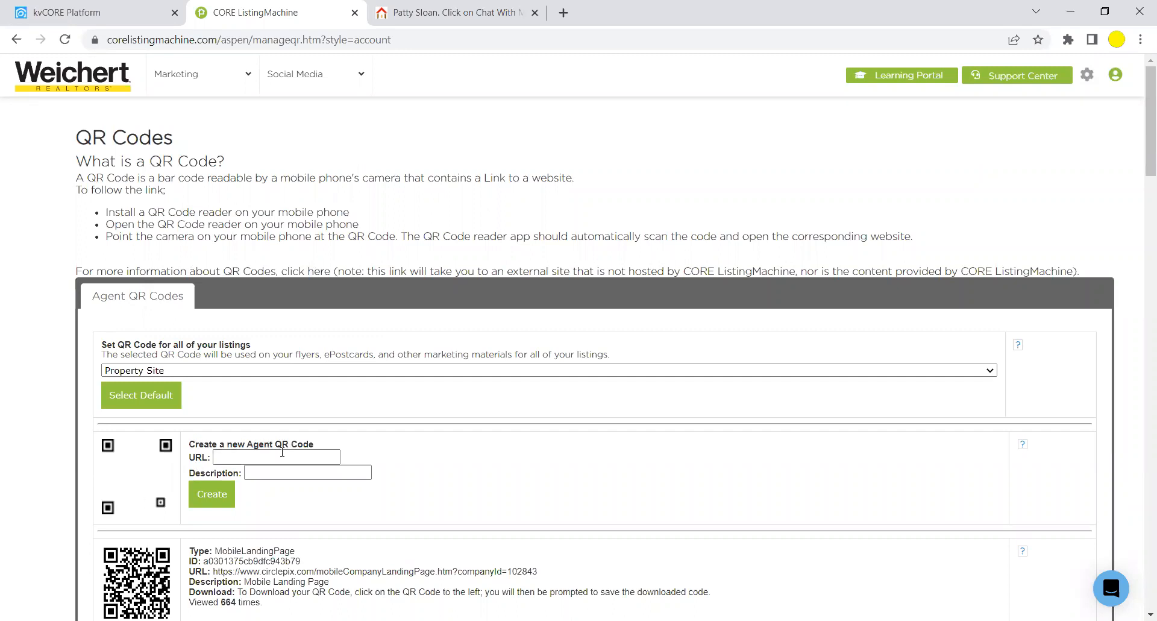
Create an agent QR code with the pasted website URL and a description naming it her website.
left_click(226, 457)
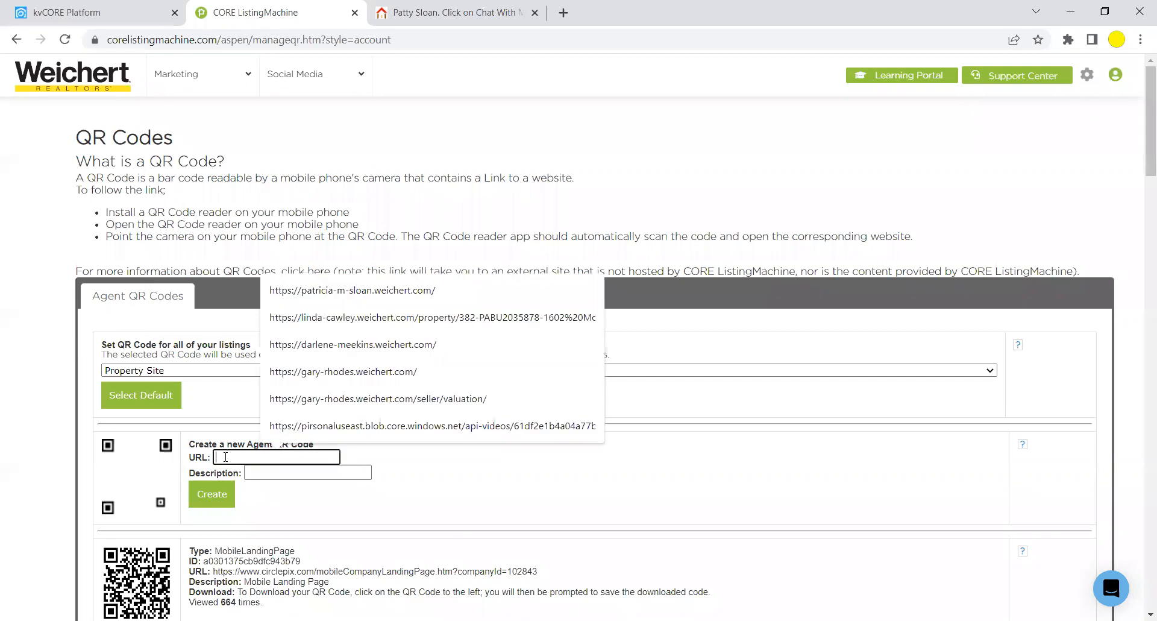
right_click(226, 457)
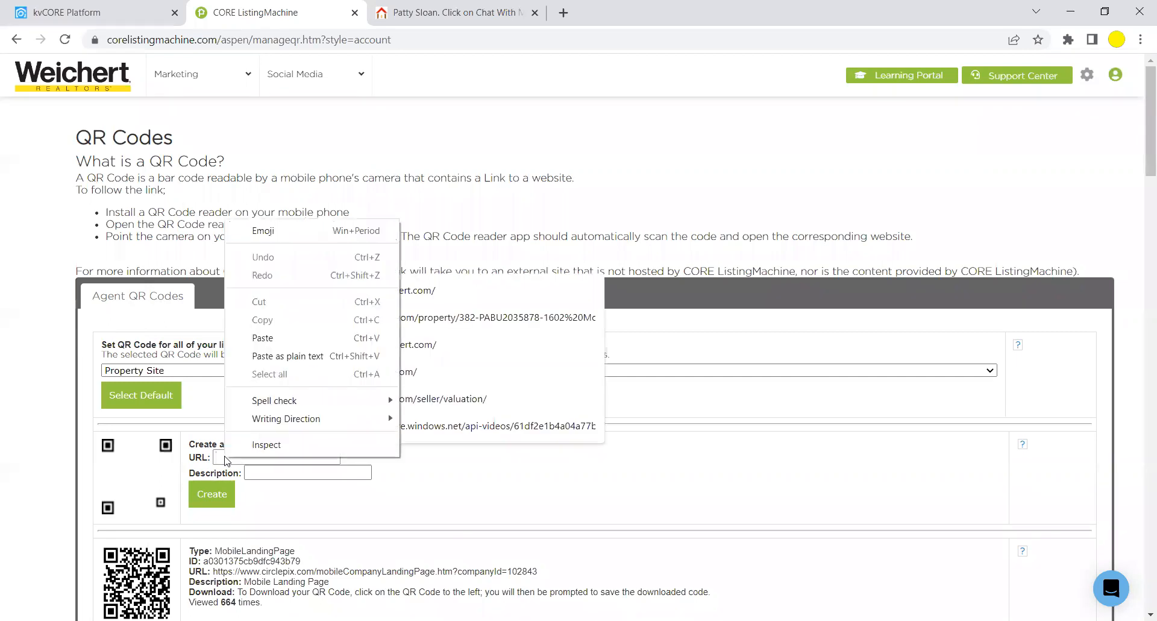
left_click(303, 343)
left_click(257, 472)
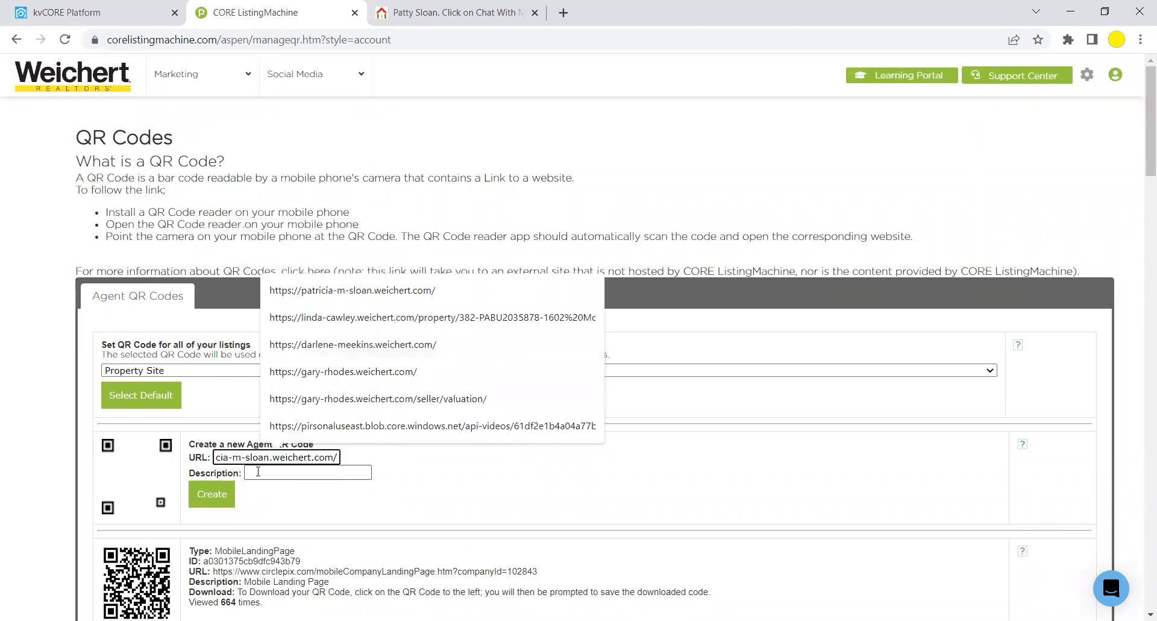
type("Pa")
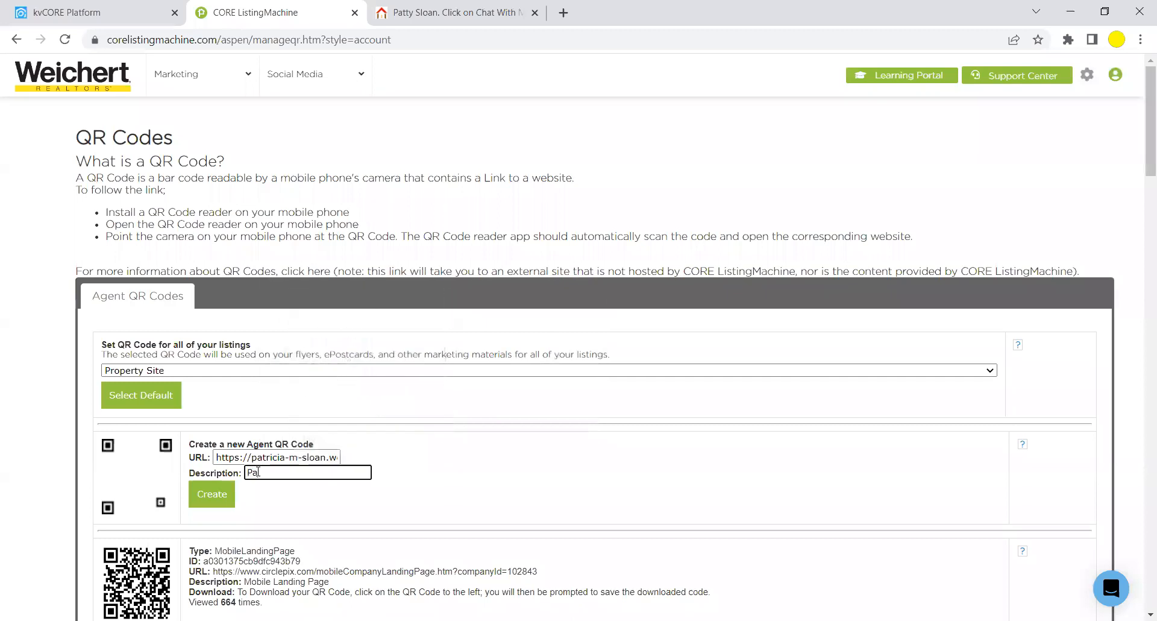
type("tty's Webiste")
key("BackSpace")
key("BackSpace")
key("BackSpace")
type("site")
left_click(204, 497)
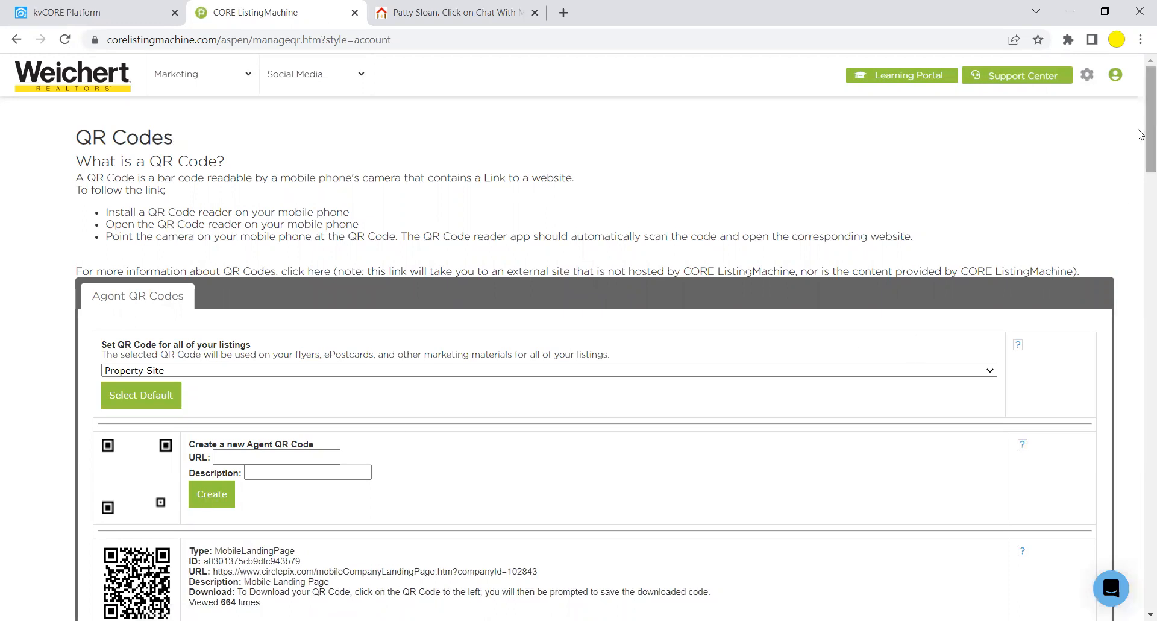
Download the new website QR code image and open the downloaded file.
scroll(1140, 125, "down", 1)
scroll(1140, 125, "down", 2)
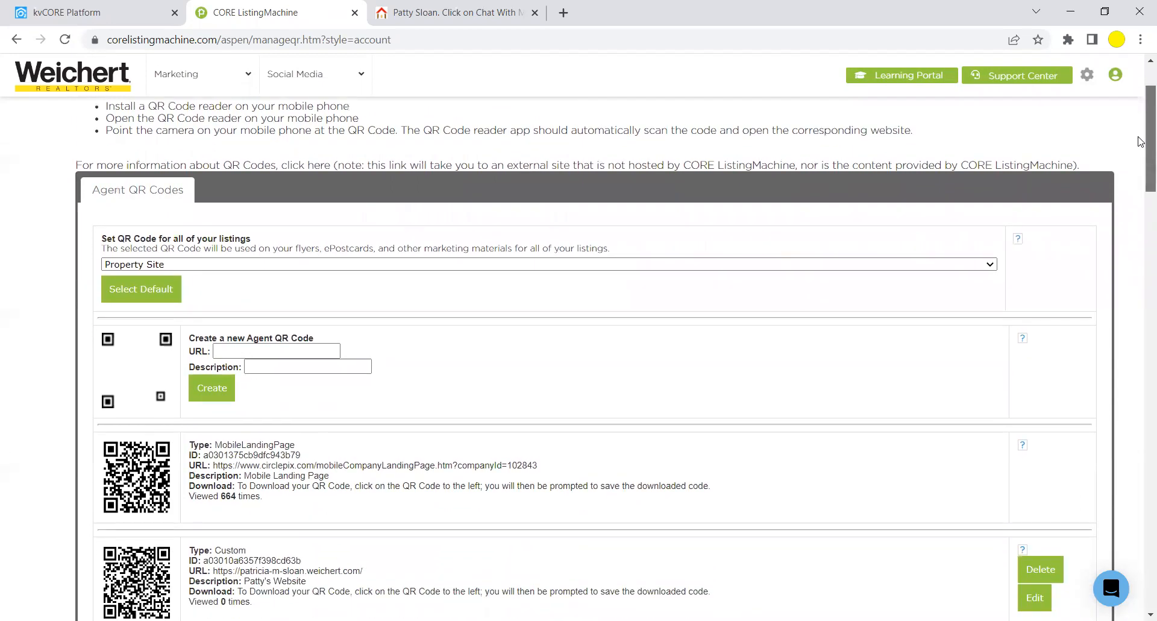
scroll(1140, 149, "down", 2)
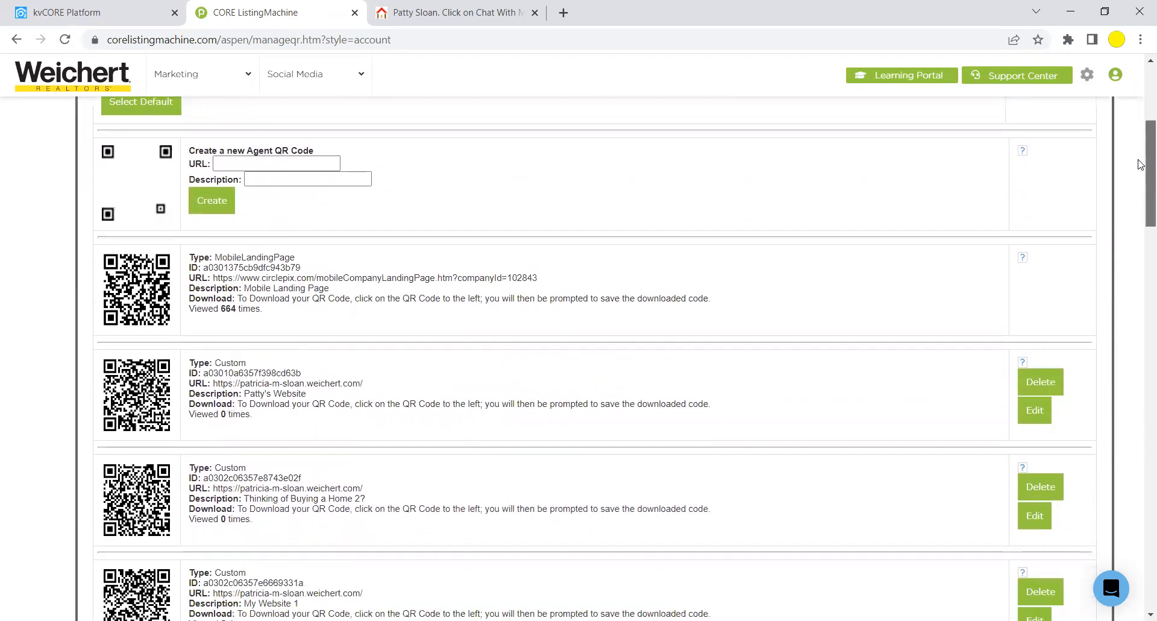
scroll(1139, 164, "down", 1)
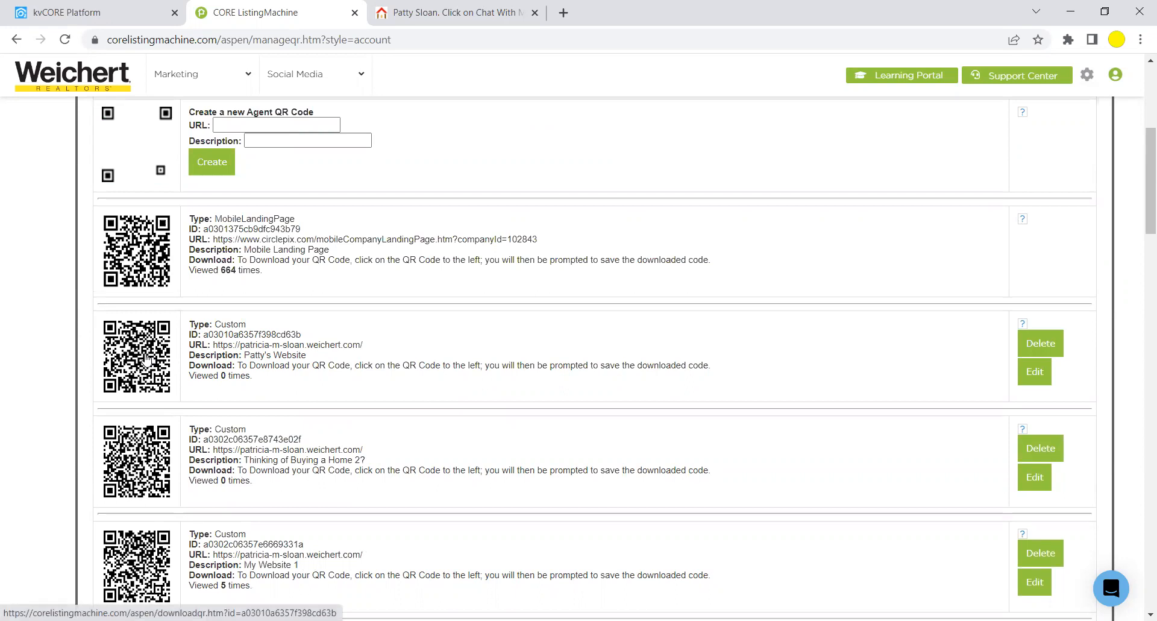
left_click(147, 358)
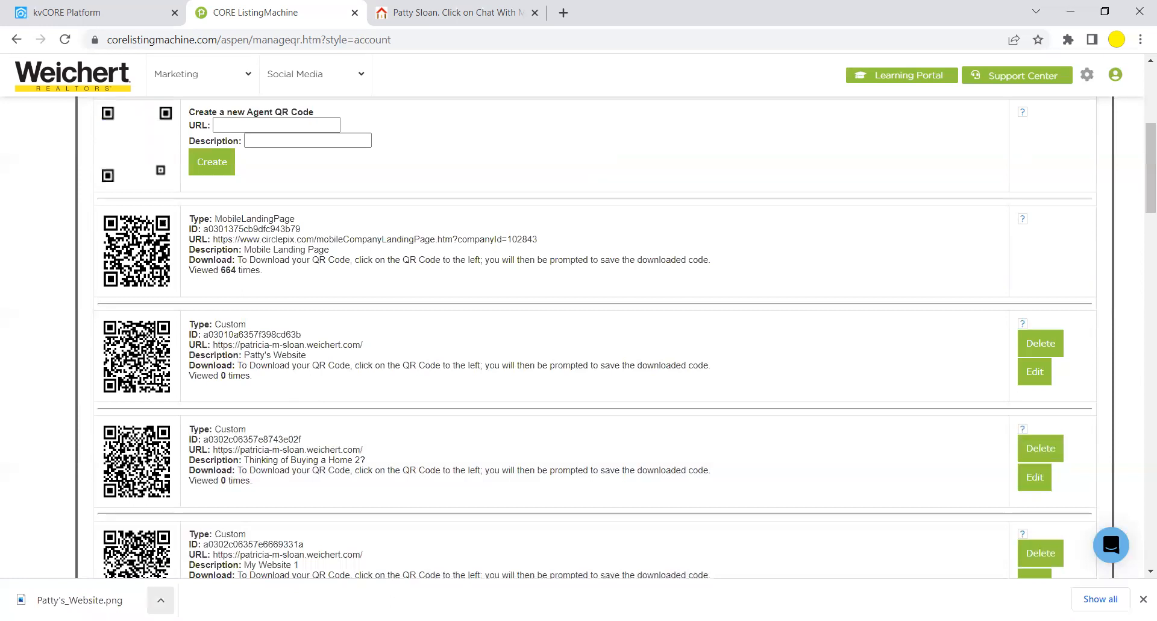
left_click(160, 599)
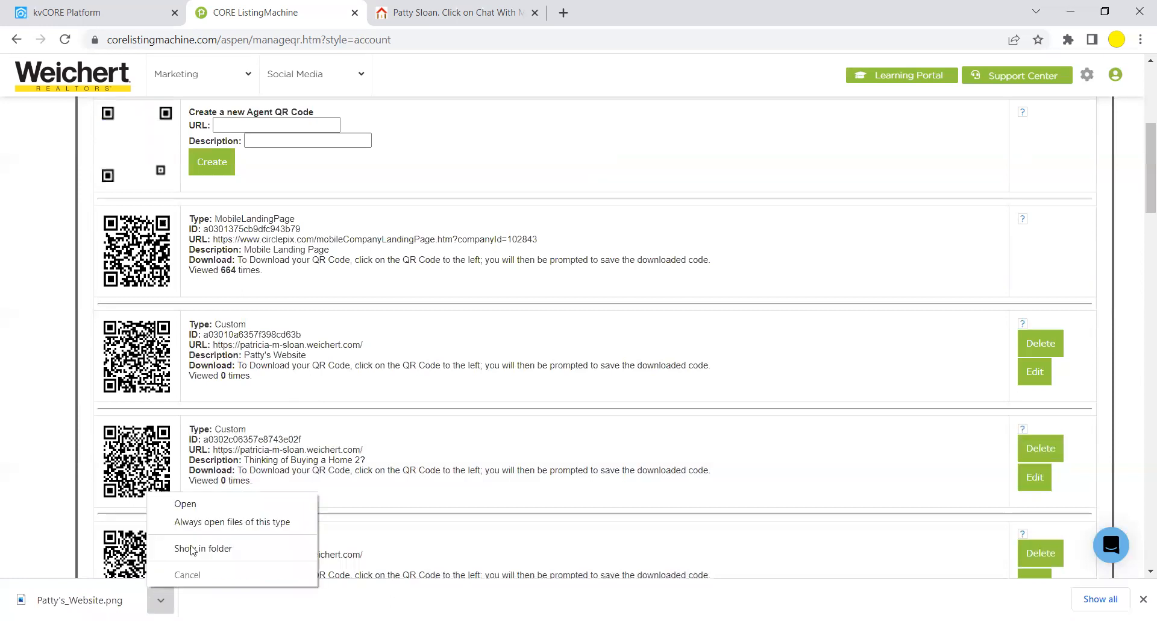
left_click(206, 505)
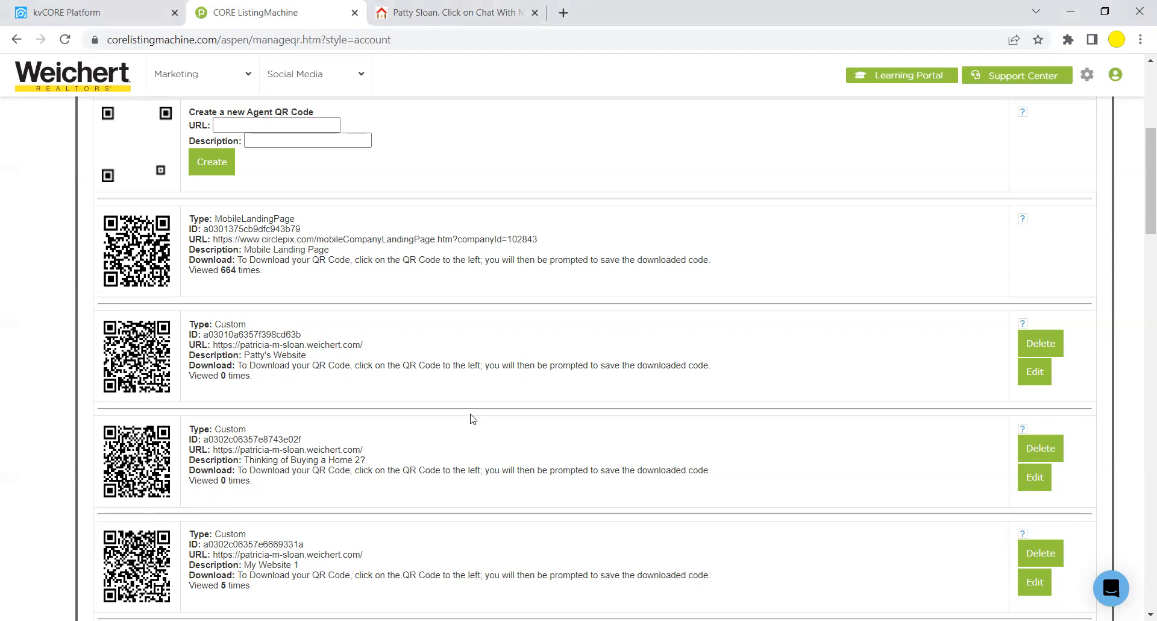
left_click_drag(473, 418, 190, 238)
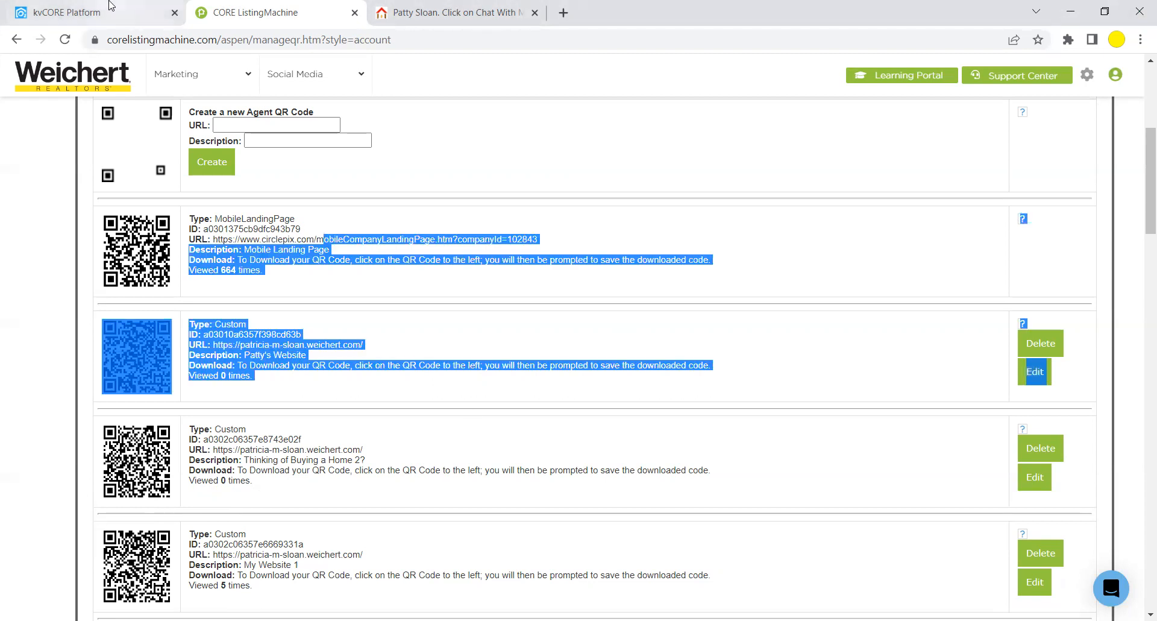
left_click(99, 12)
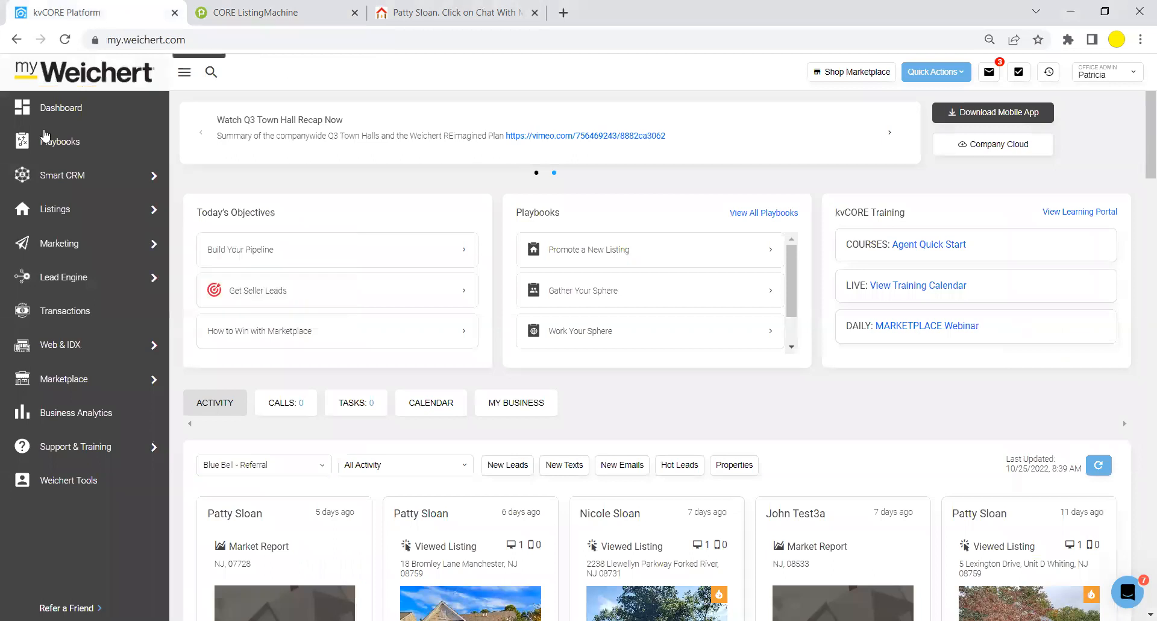
mouse_move(111, 214)
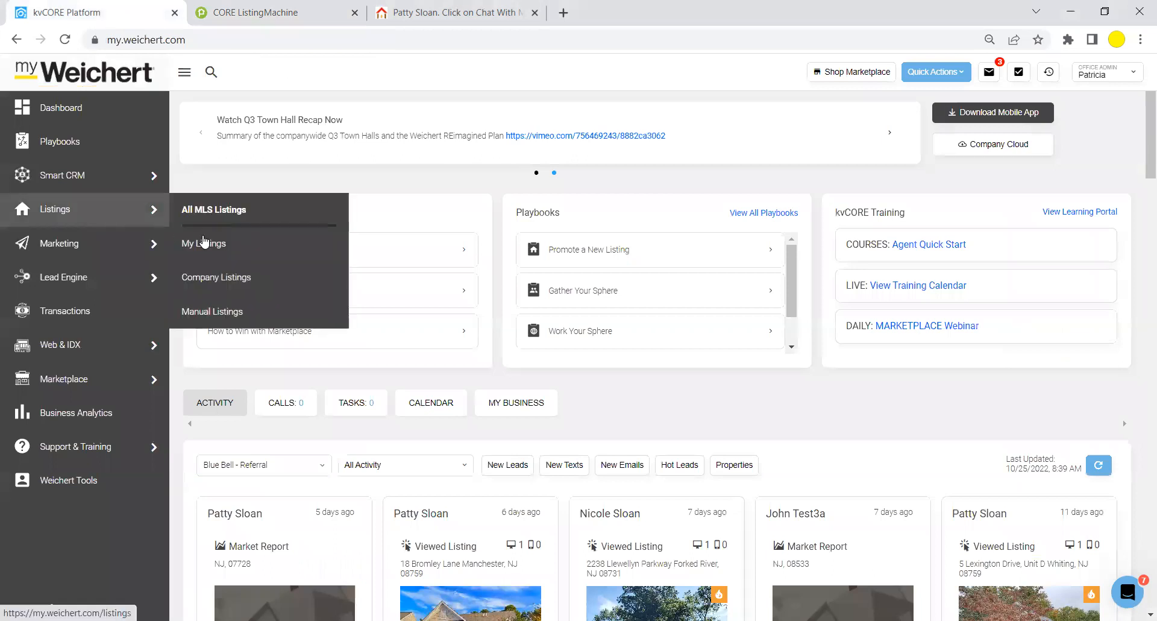
left_click(215, 278)
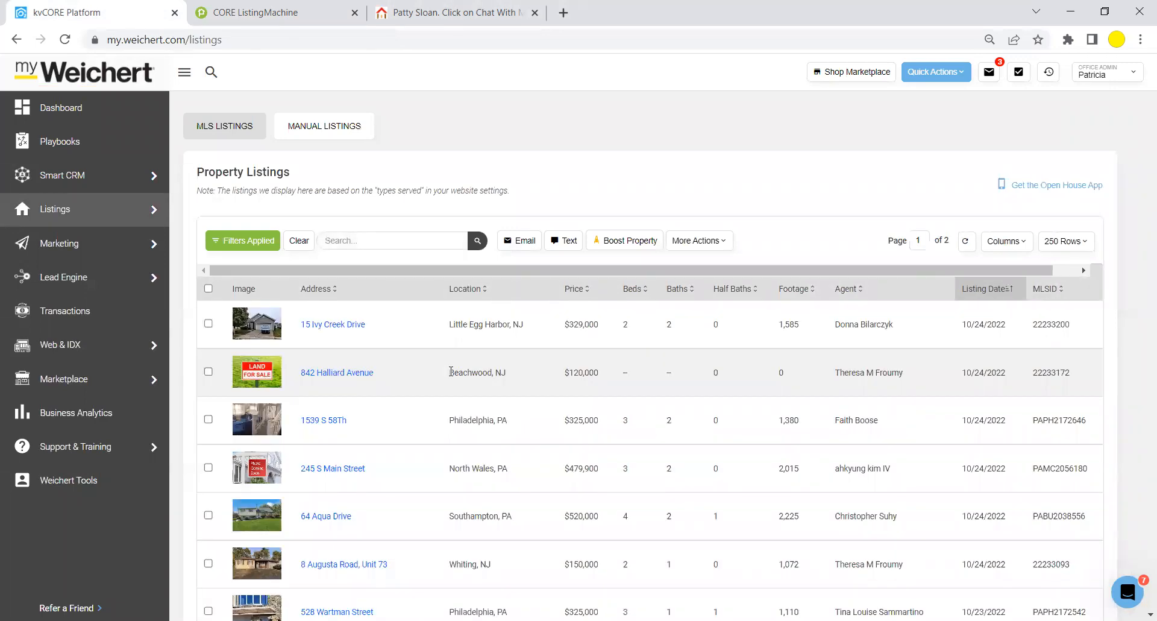
left_click_drag(451, 371, 543, 409)
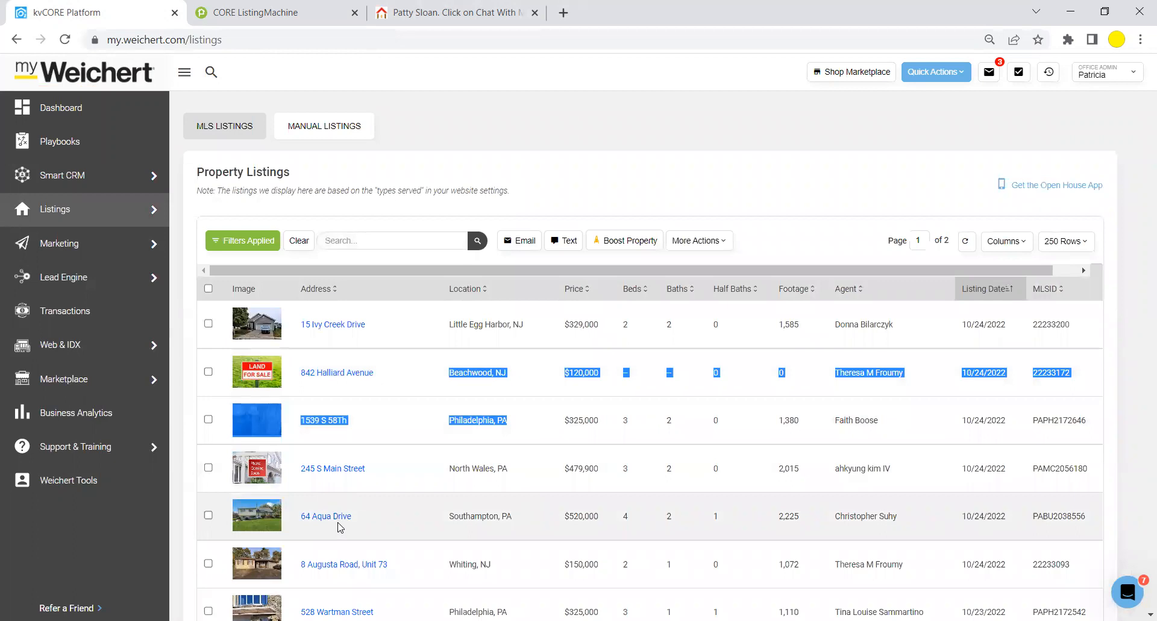
left_click(365, 562)
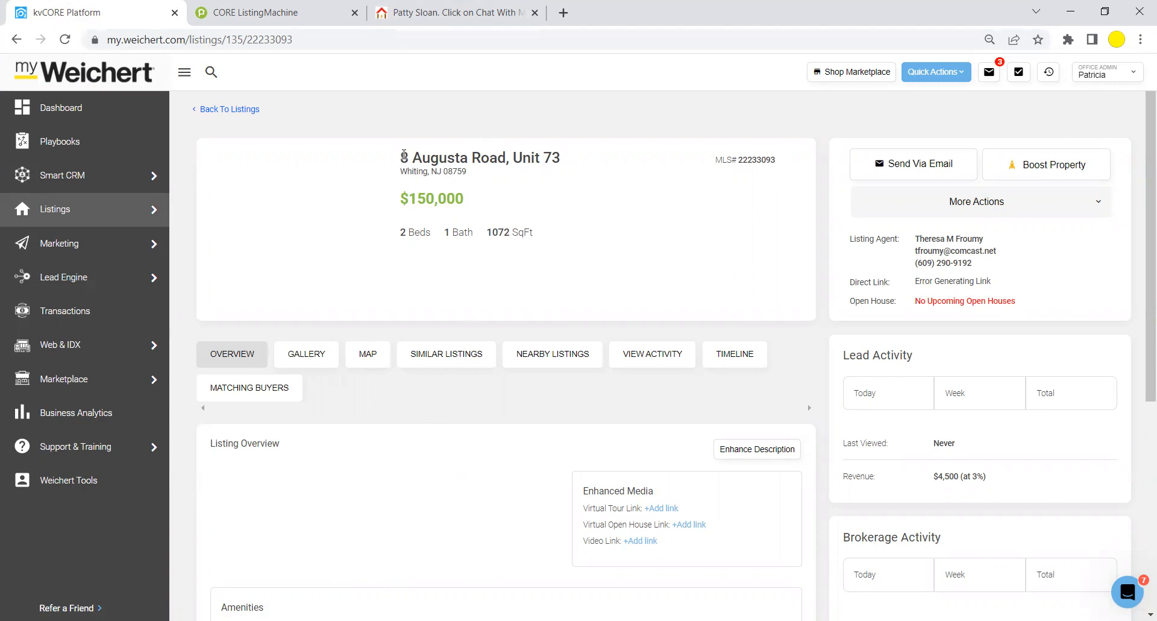
Copy the listing's address from its heading.
left_click_drag(402, 156, 560, 160)
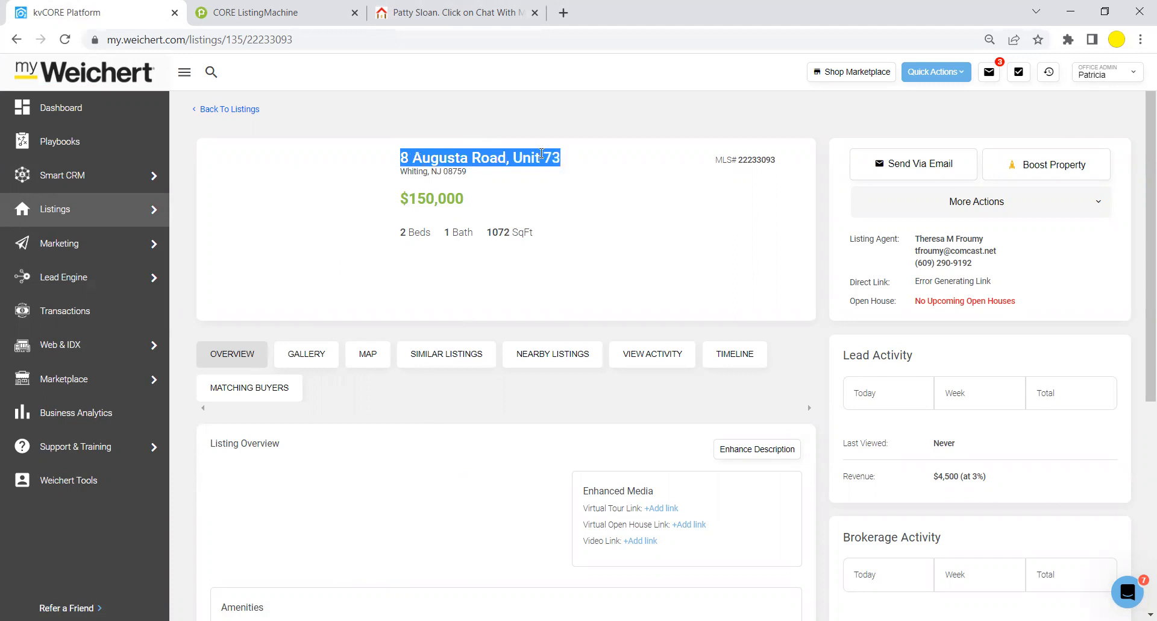
right_click(536, 153)
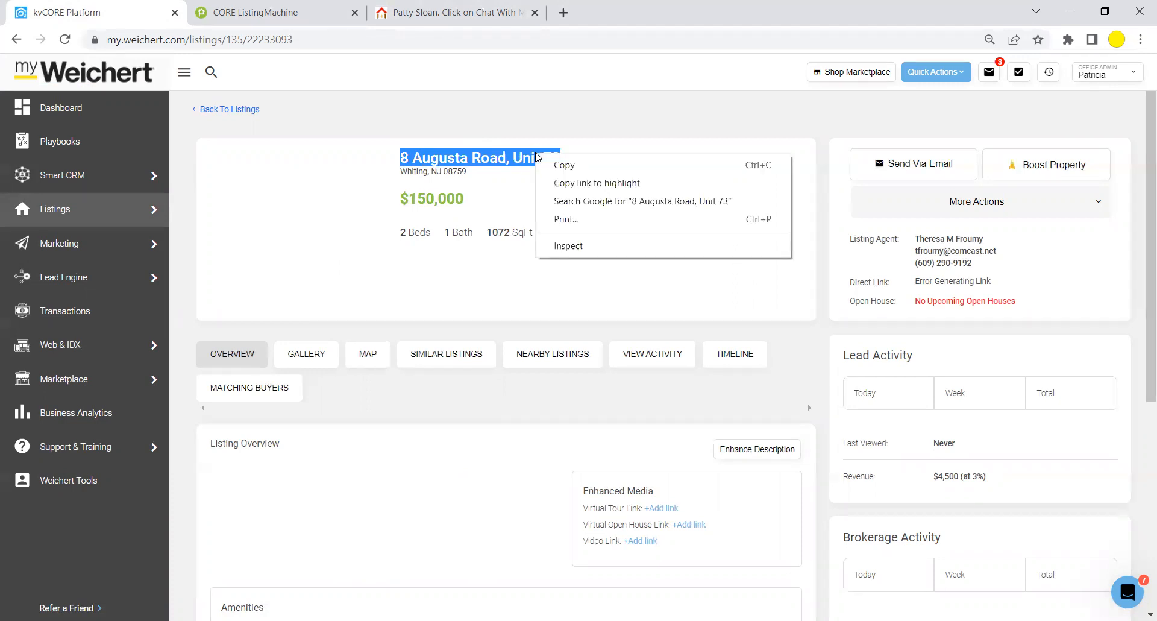
left_click(560, 164)
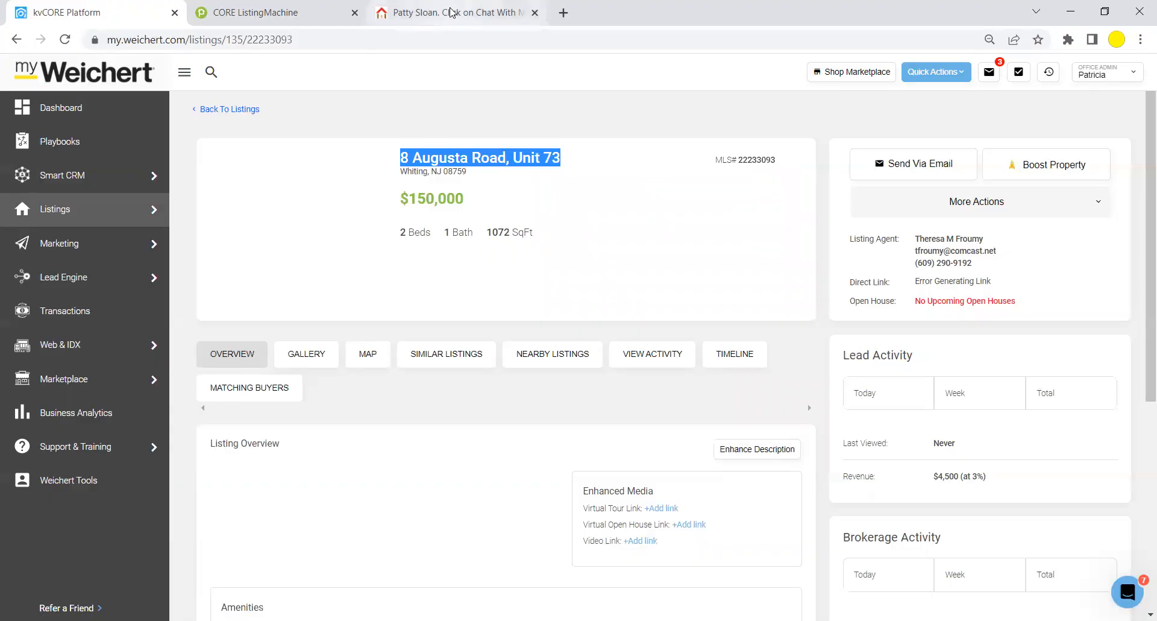
left_click(453, 17)
left_click(283, 399)
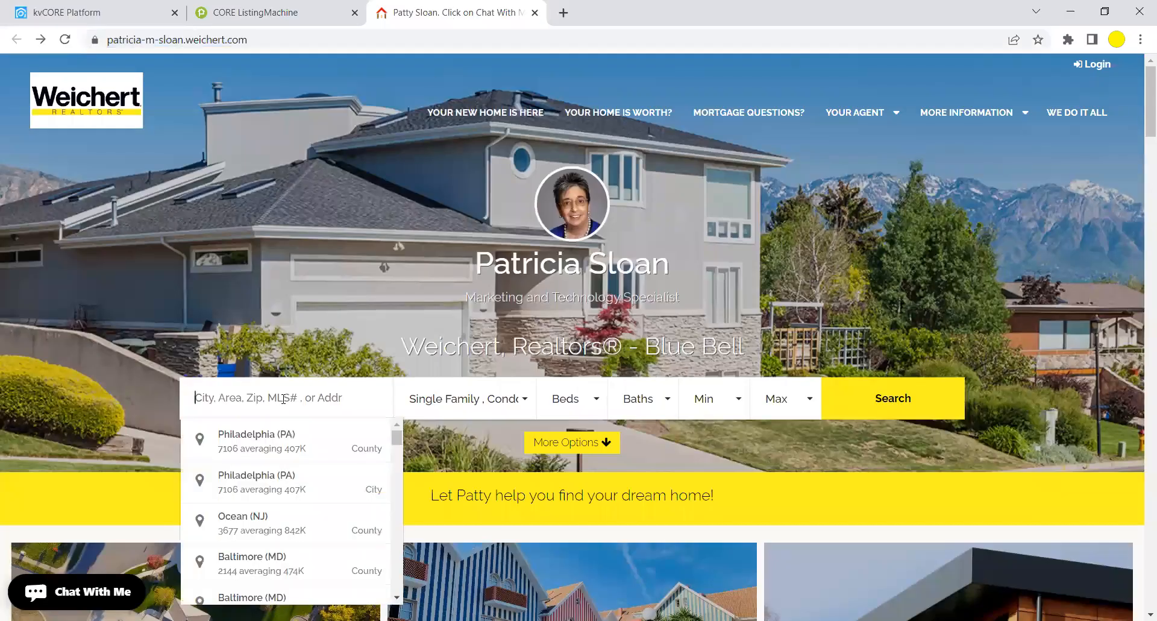
right_click(284, 399)
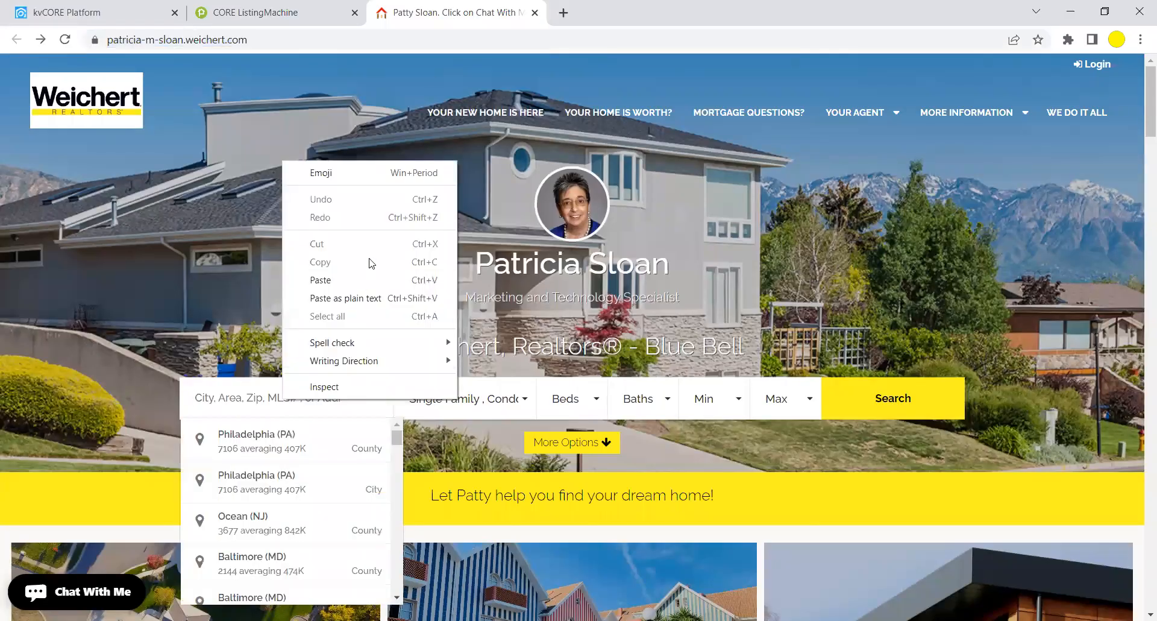
left_click(364, 280)
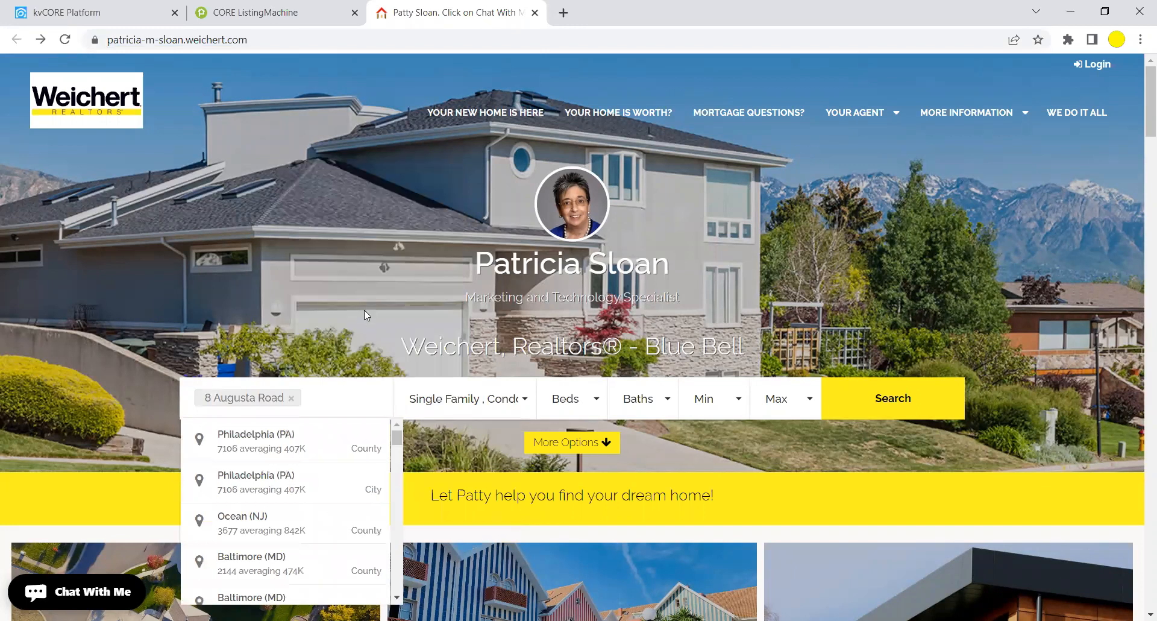
left_click(291, 400)
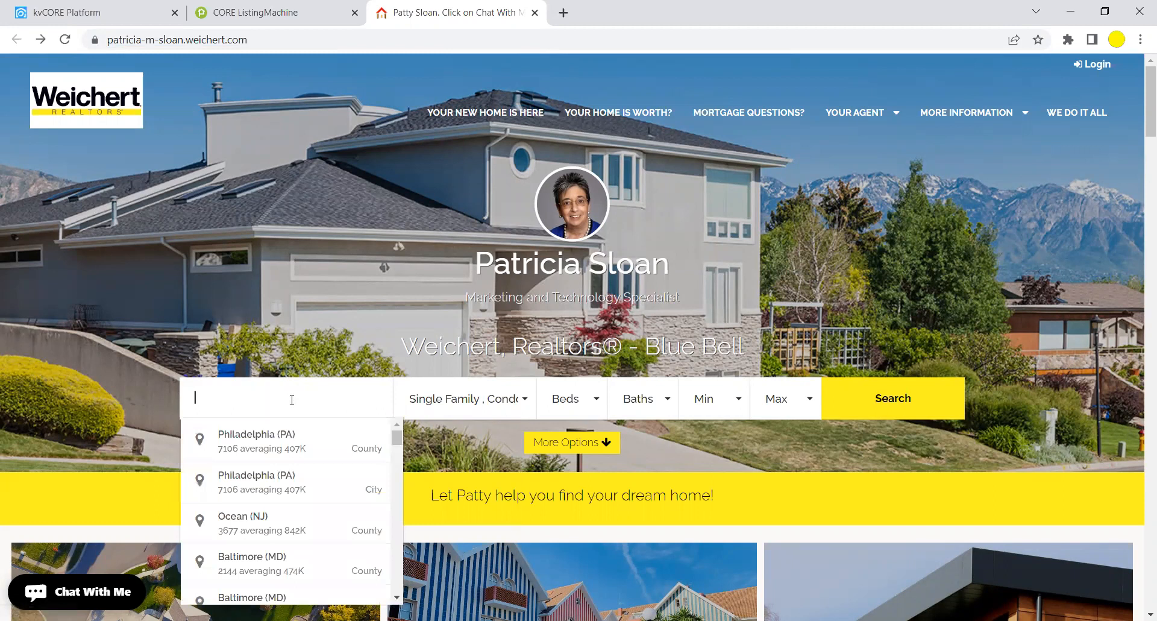
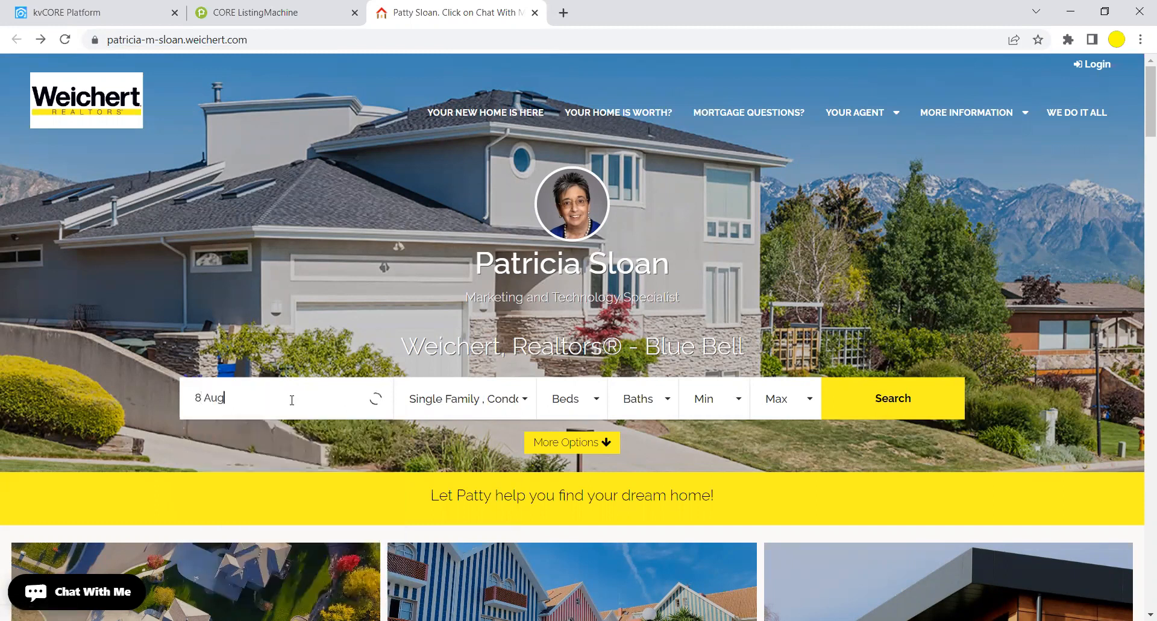
key("Return")
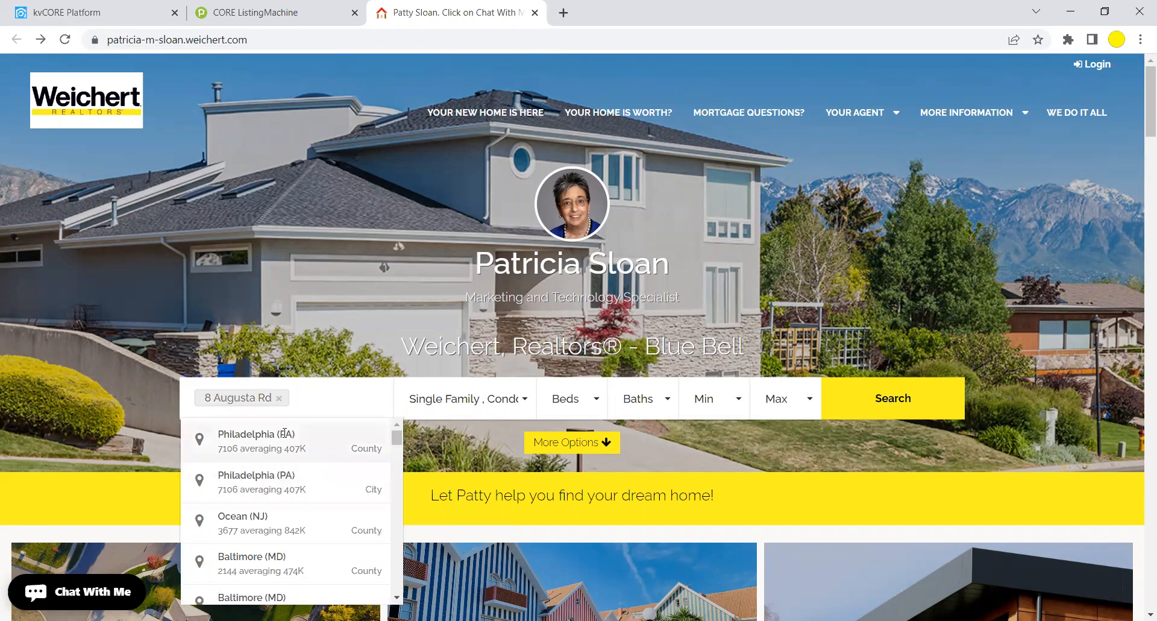
left_click(279, 399)
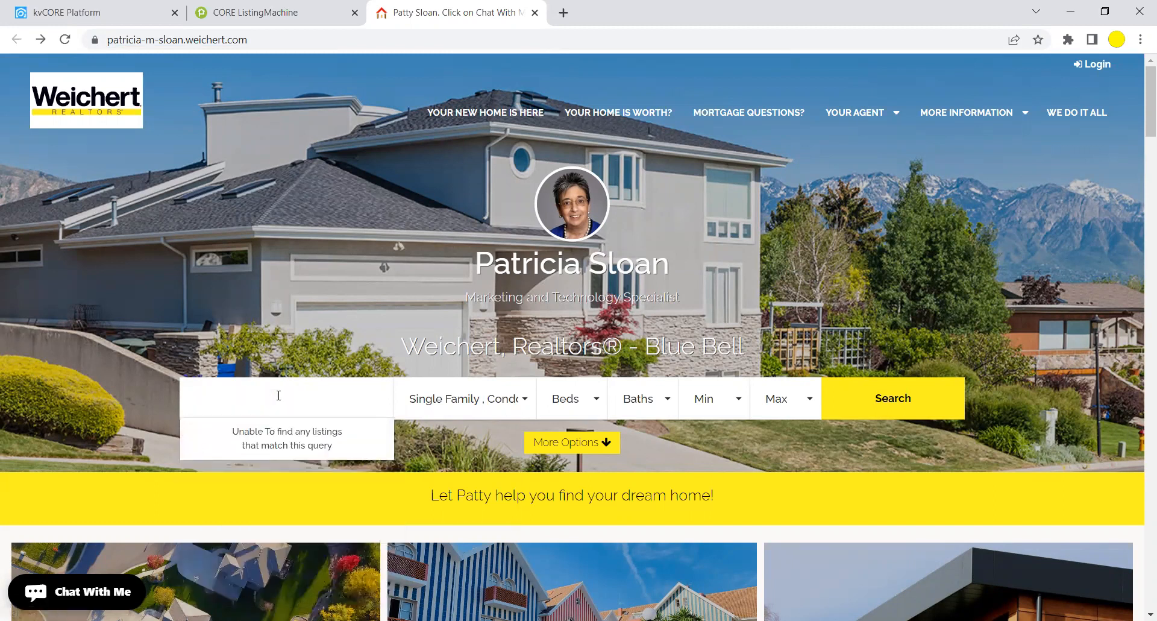
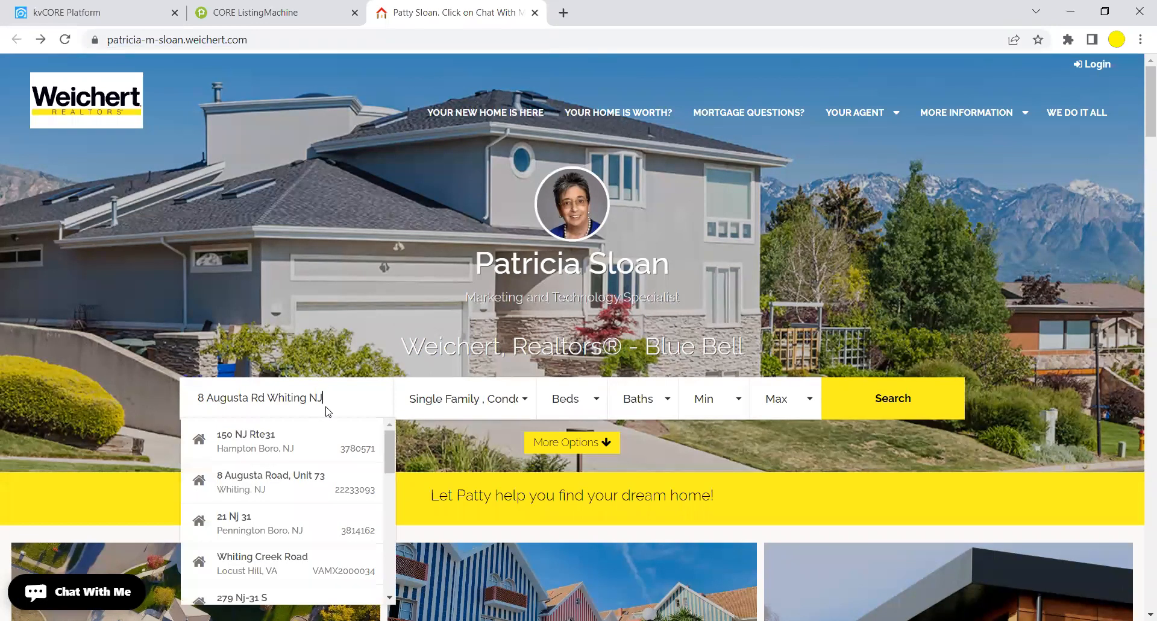
left_click(251, 482)
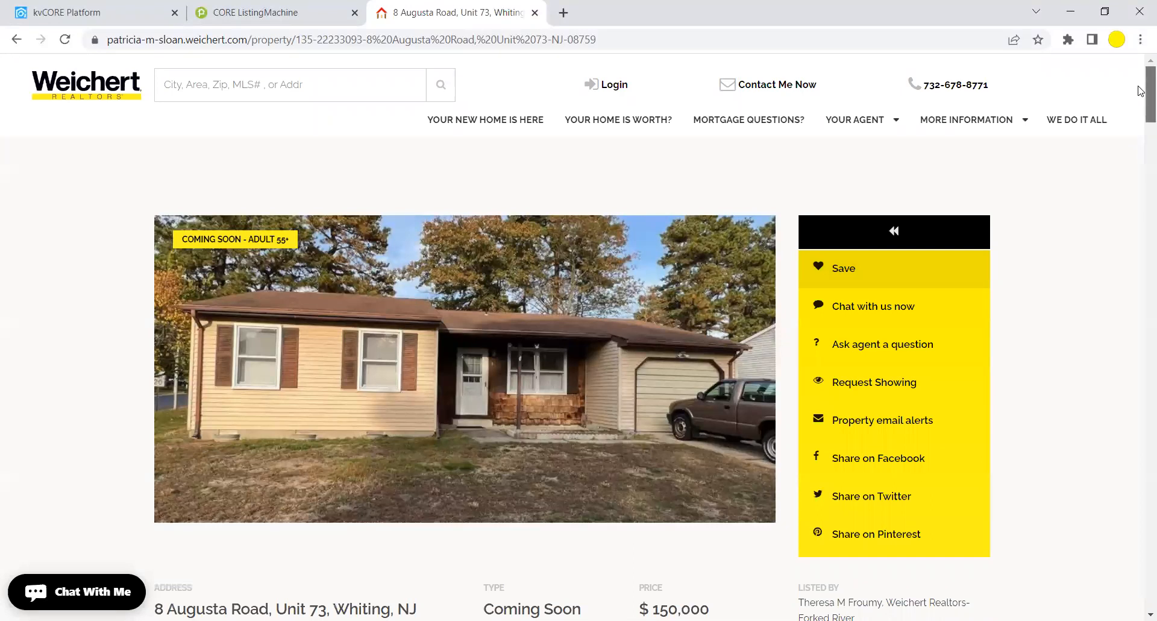
scroll(1139, 101, "down", 2)
scroll(1139, 105, "down", 3)
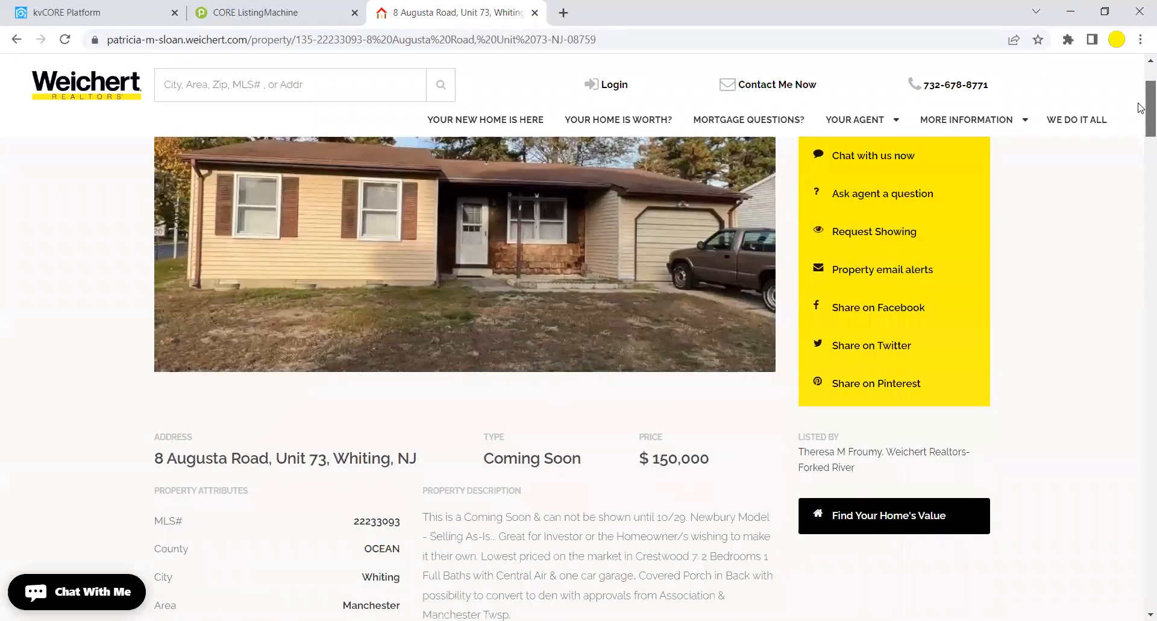
scroll(1141, 127, "down", 3)
scroll(1140, 109, "up", 6)
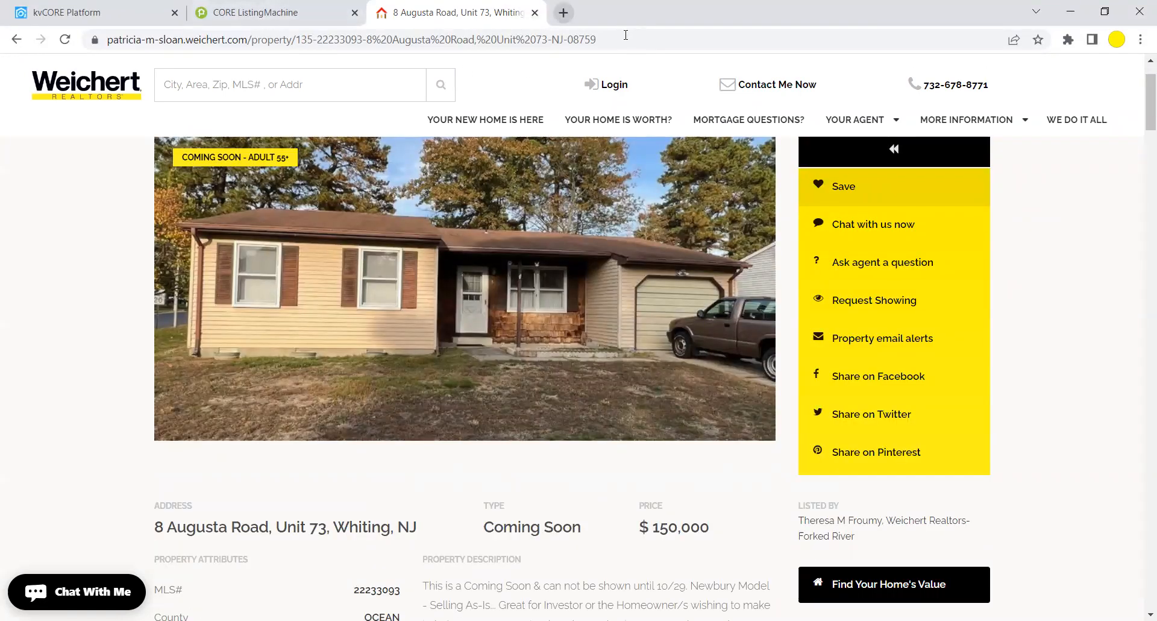
left_click(355, 40)
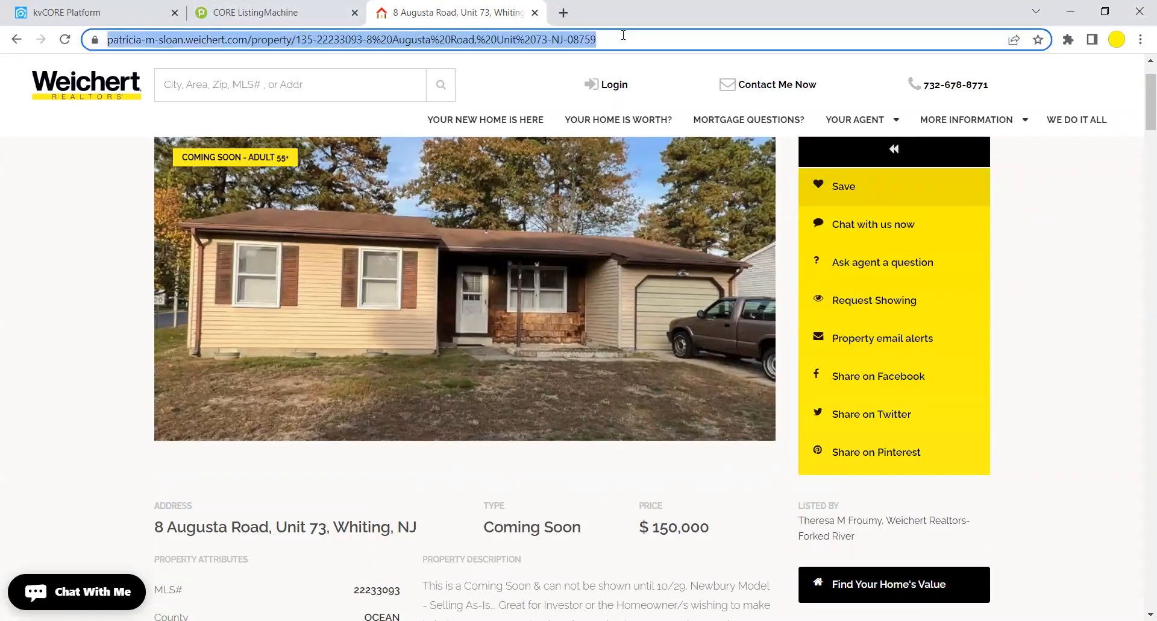
right_click(347, 41)
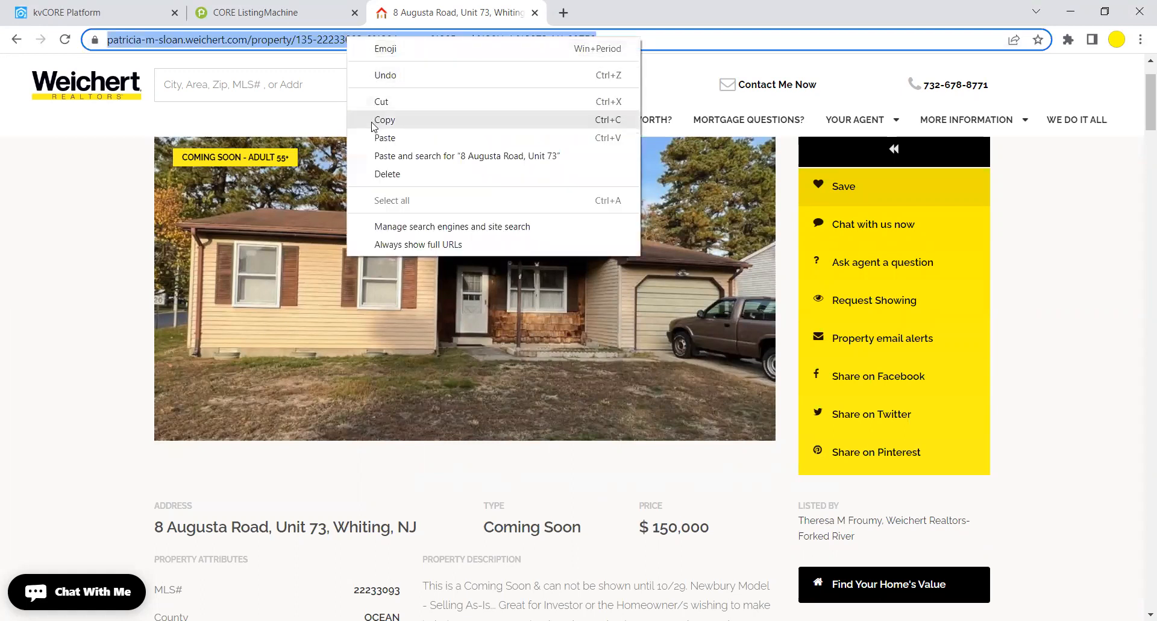
left_click(373, 121)
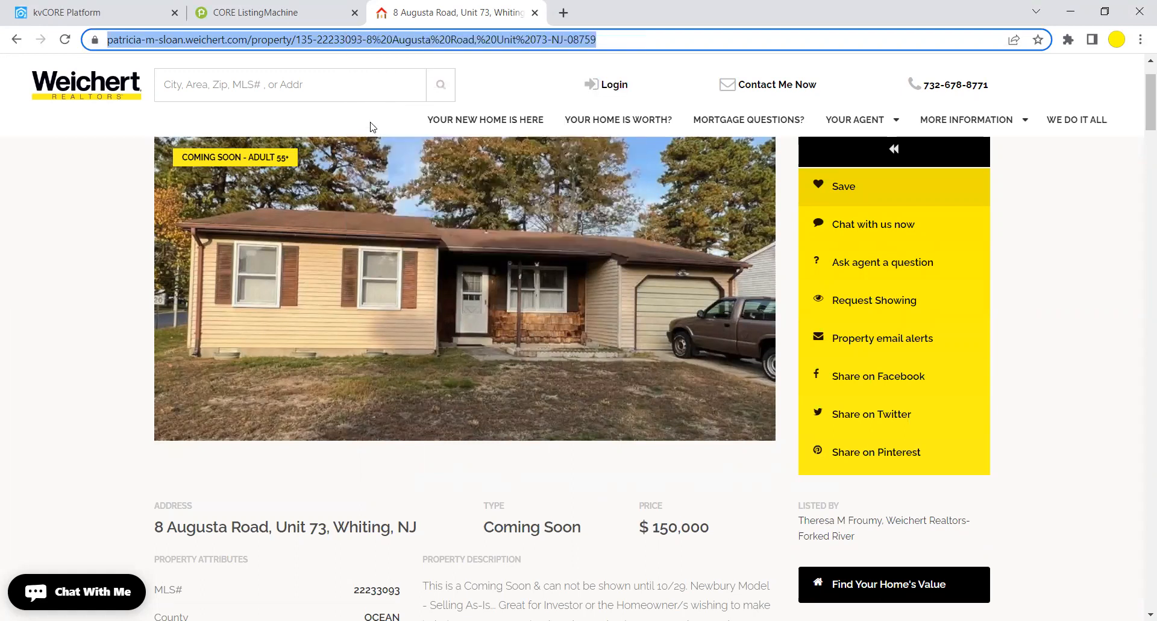
left_click(114, 9)
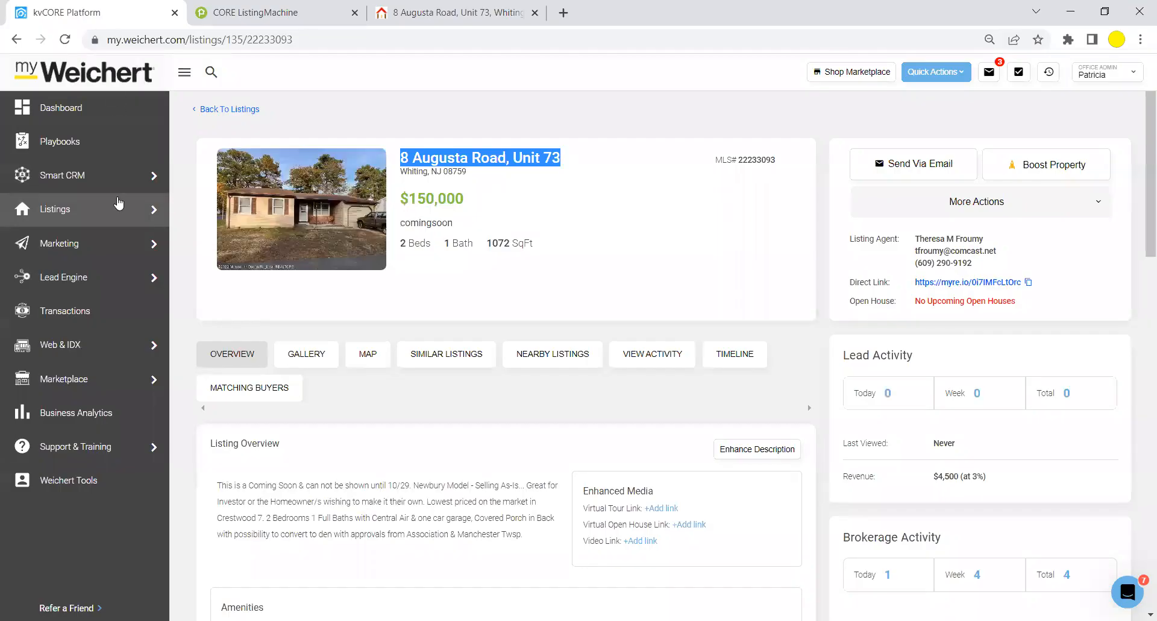
left_click(265, 12)
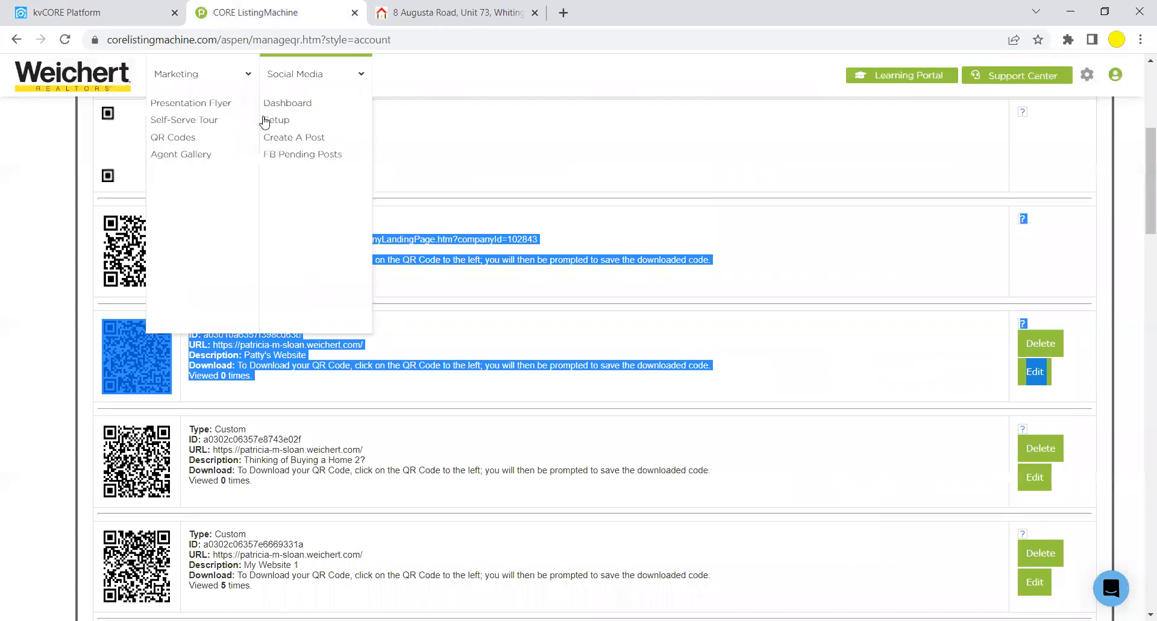
left_click(253, 126)
left_click(243, 126)
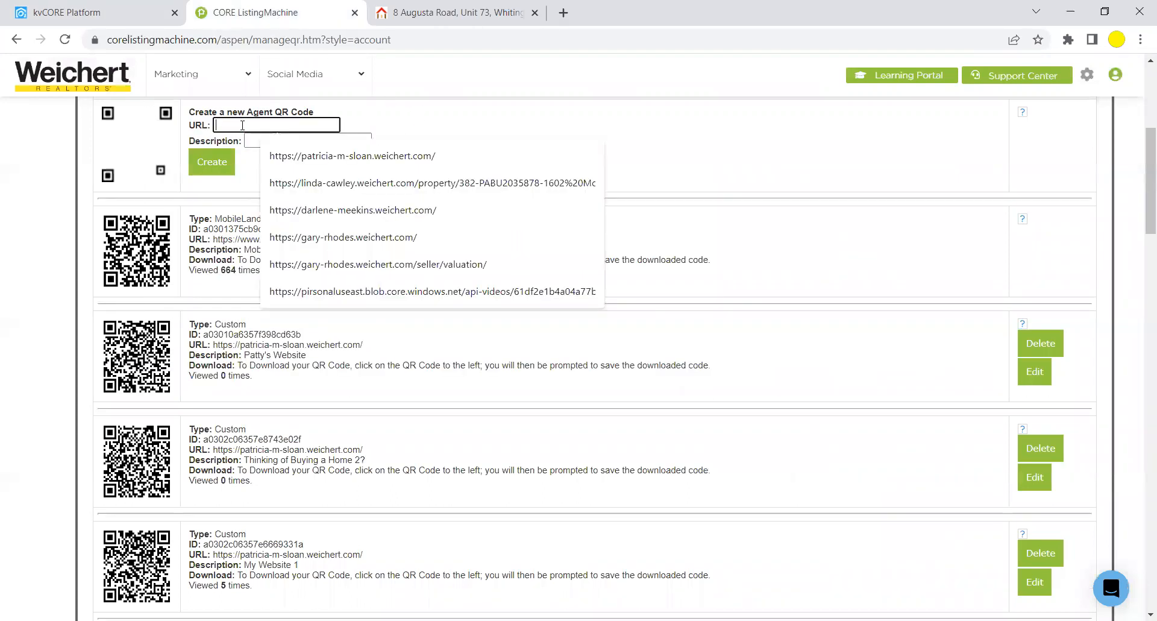
right_click(244, 125)
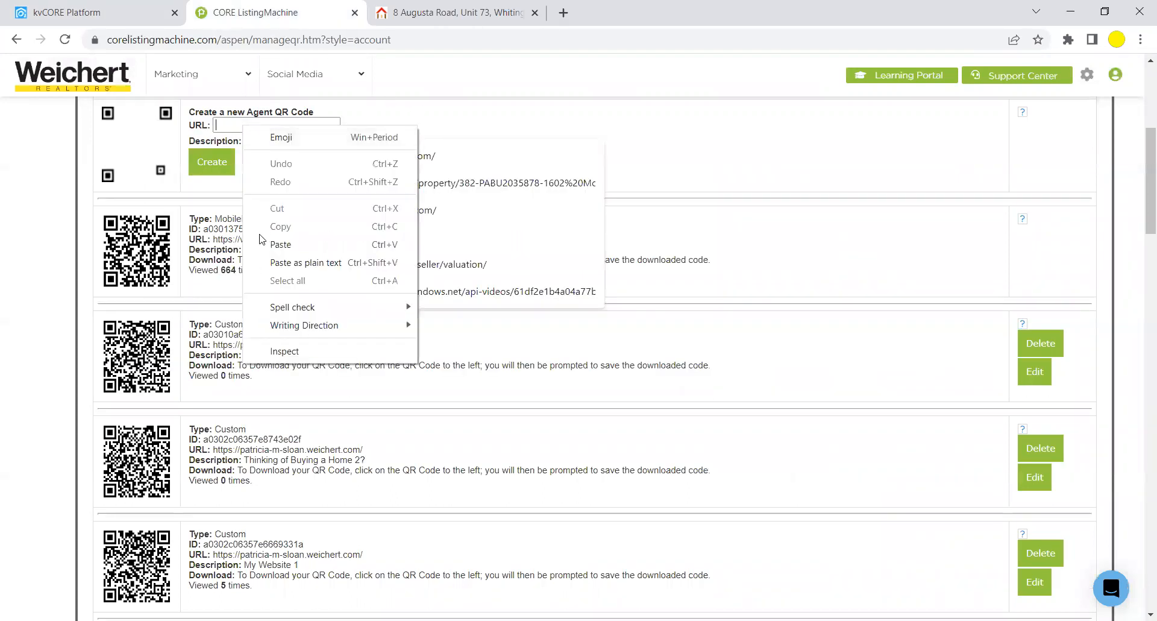
left_click(280, 244)
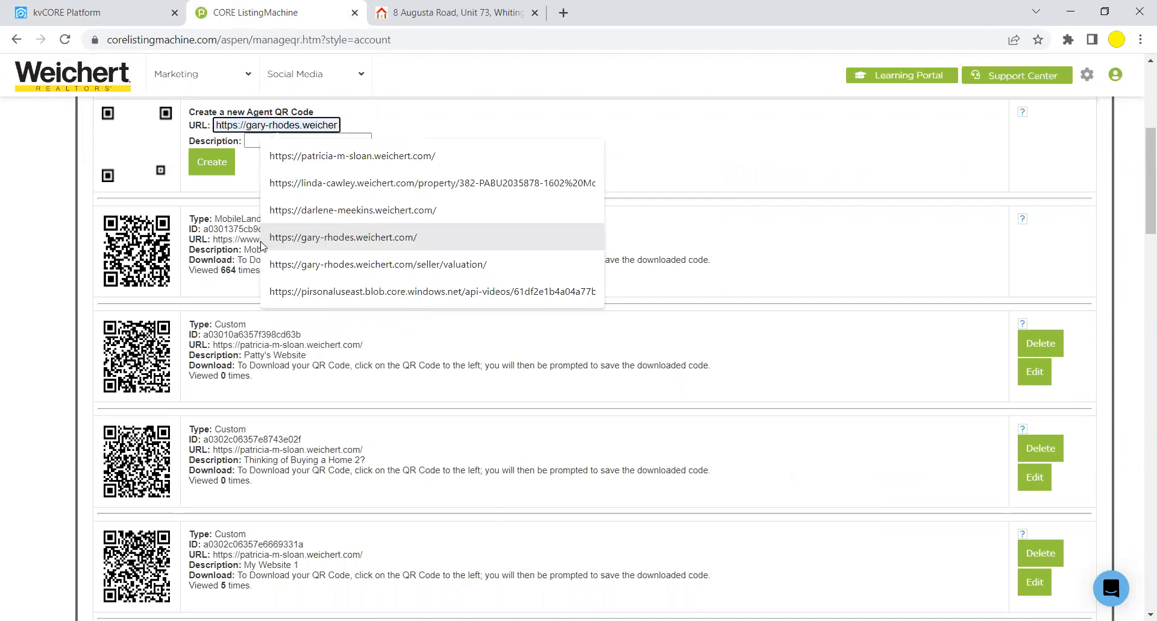
left_click(251, 142)
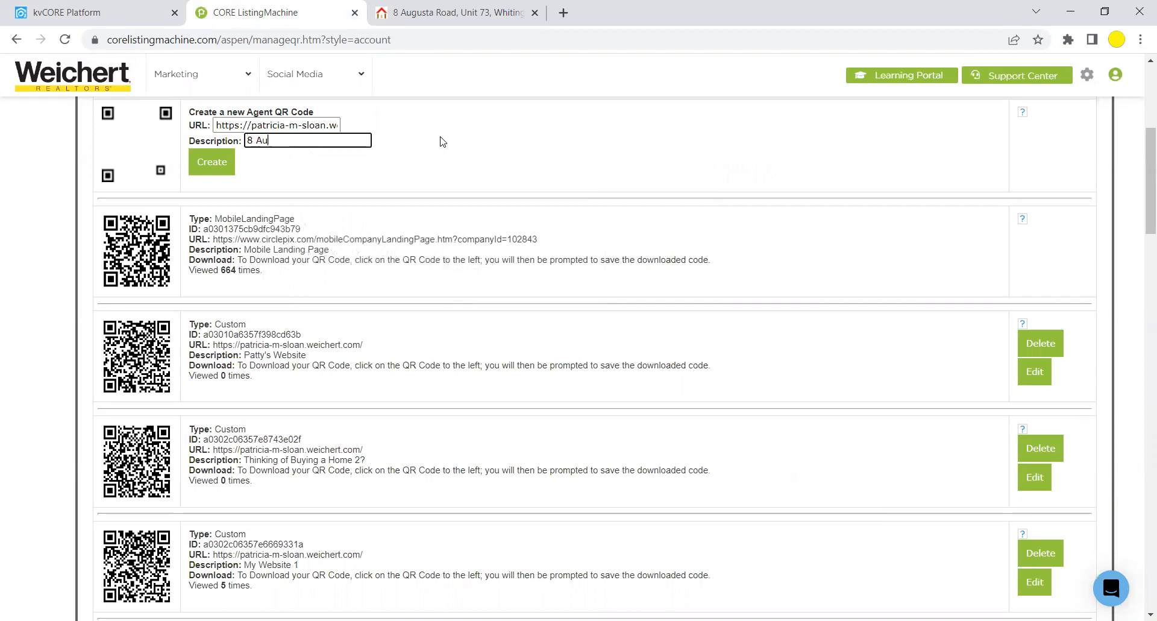
left_click(213, 161)
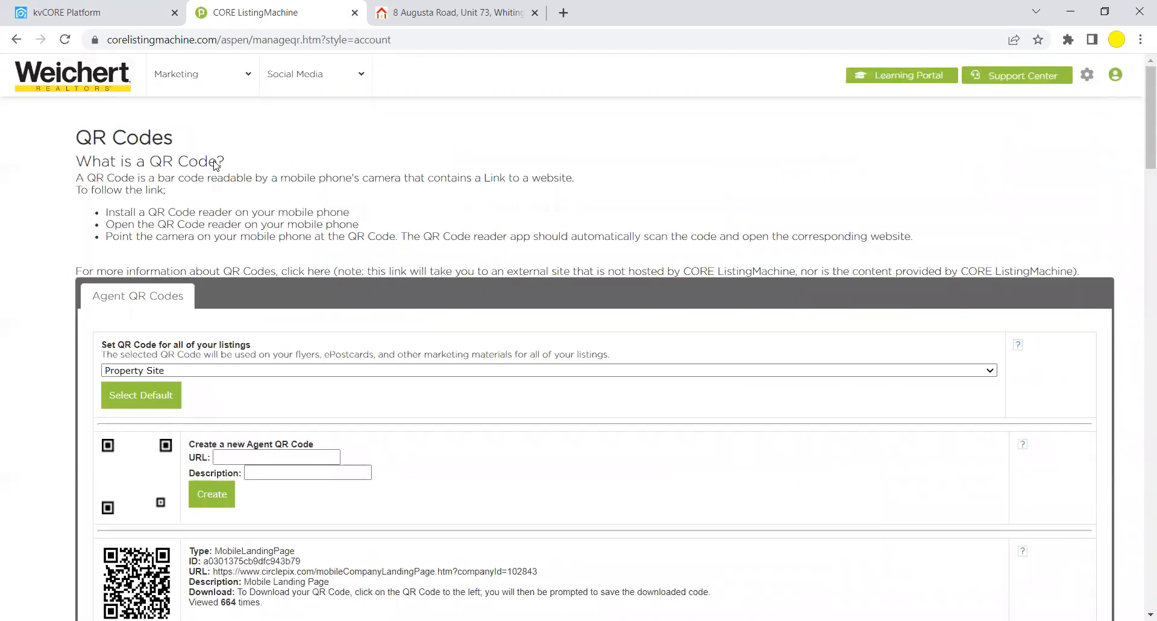
left_click_drag(1141, 112, 1140, 190)
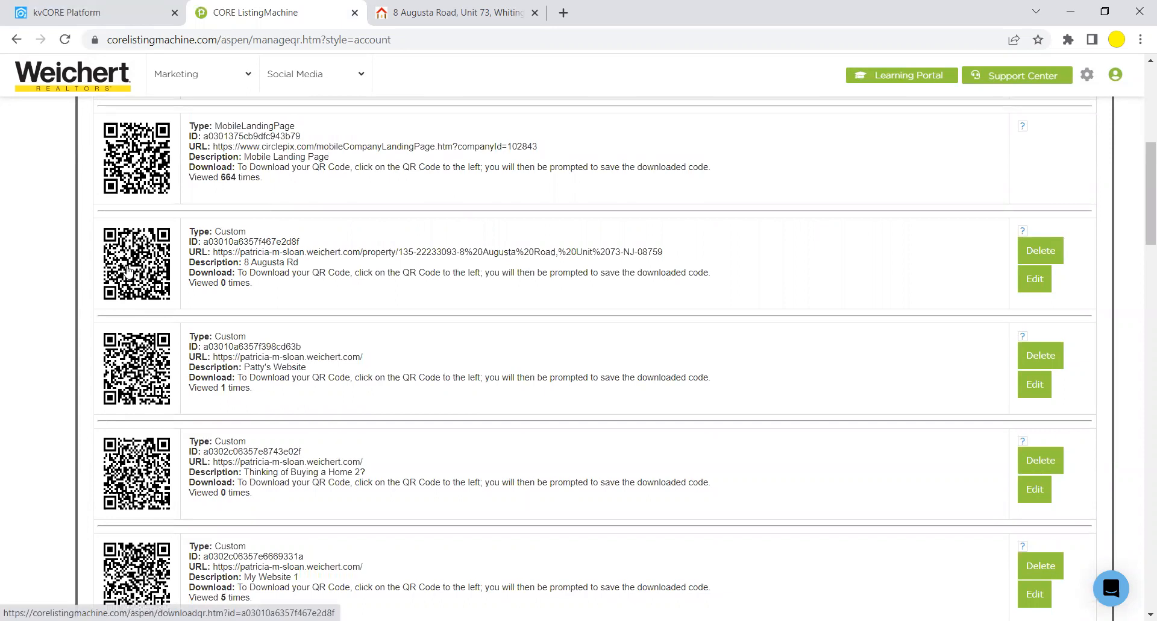
left_click(128, 271)
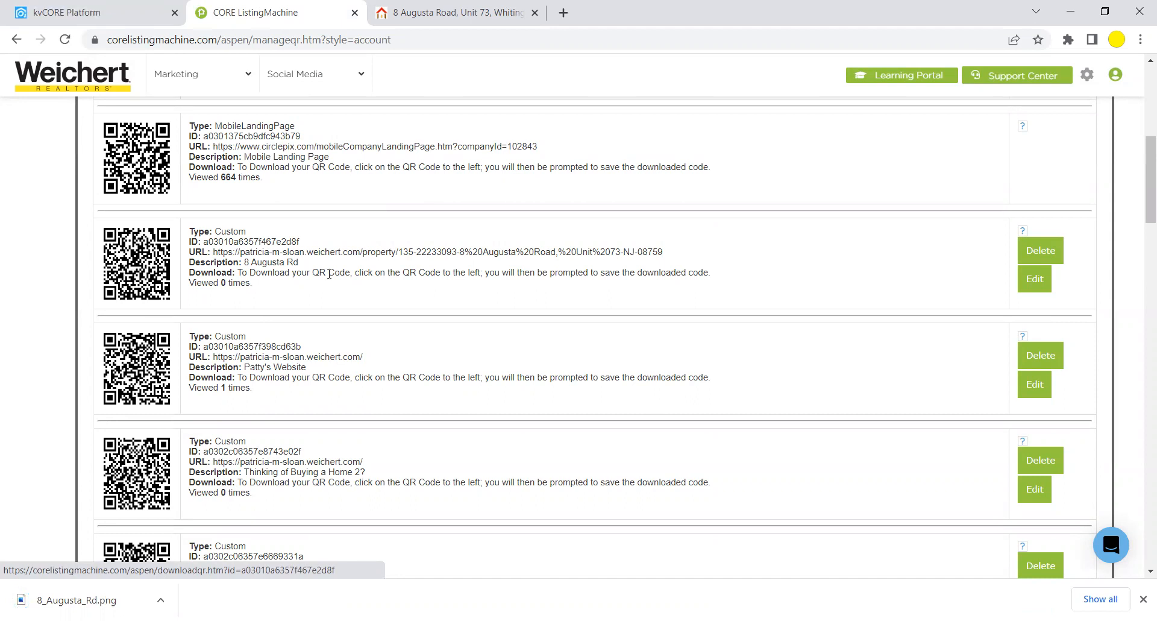
left_click(77, 12)
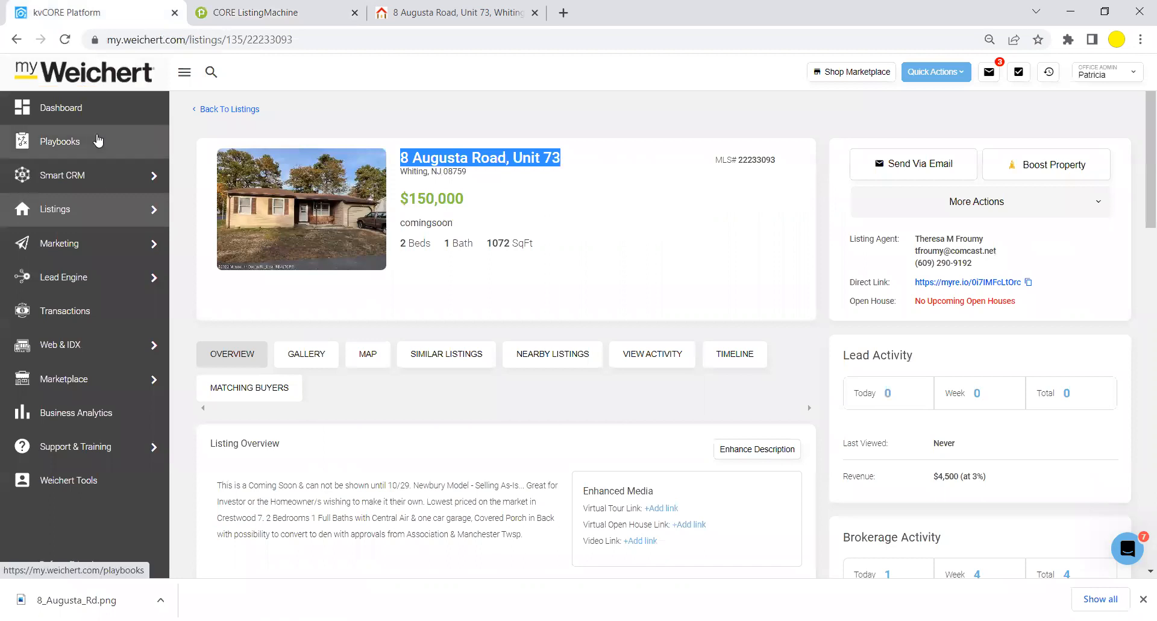
Start a new Scheduled Mass Email from the All Marketing tools page.
mouse_move(152, 241)
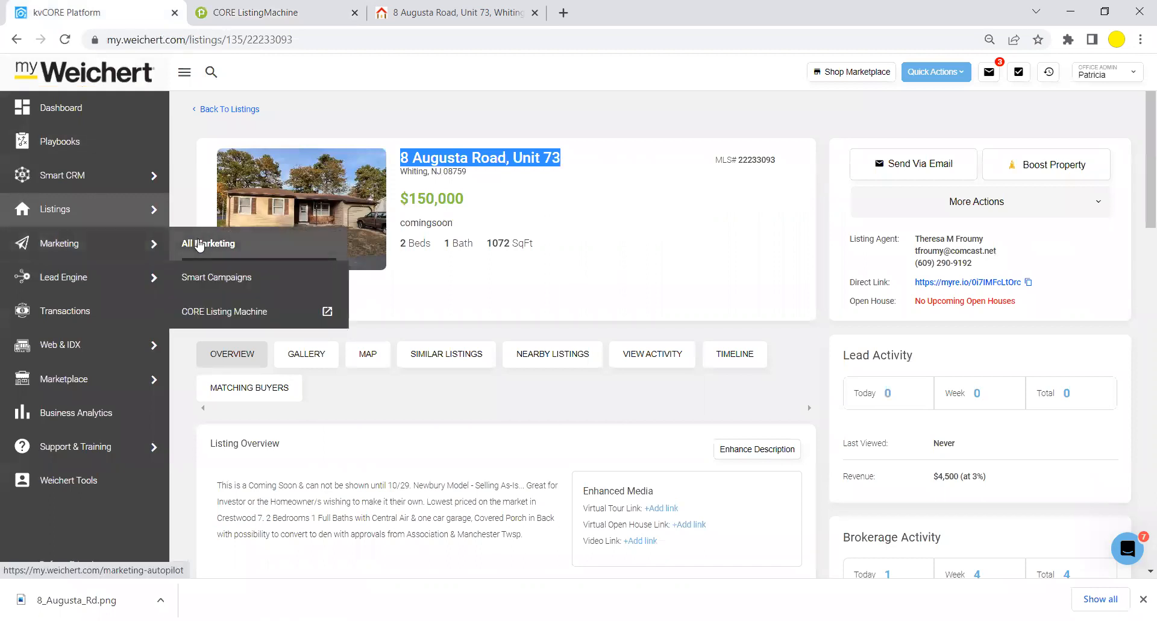
left_click(200, 245)
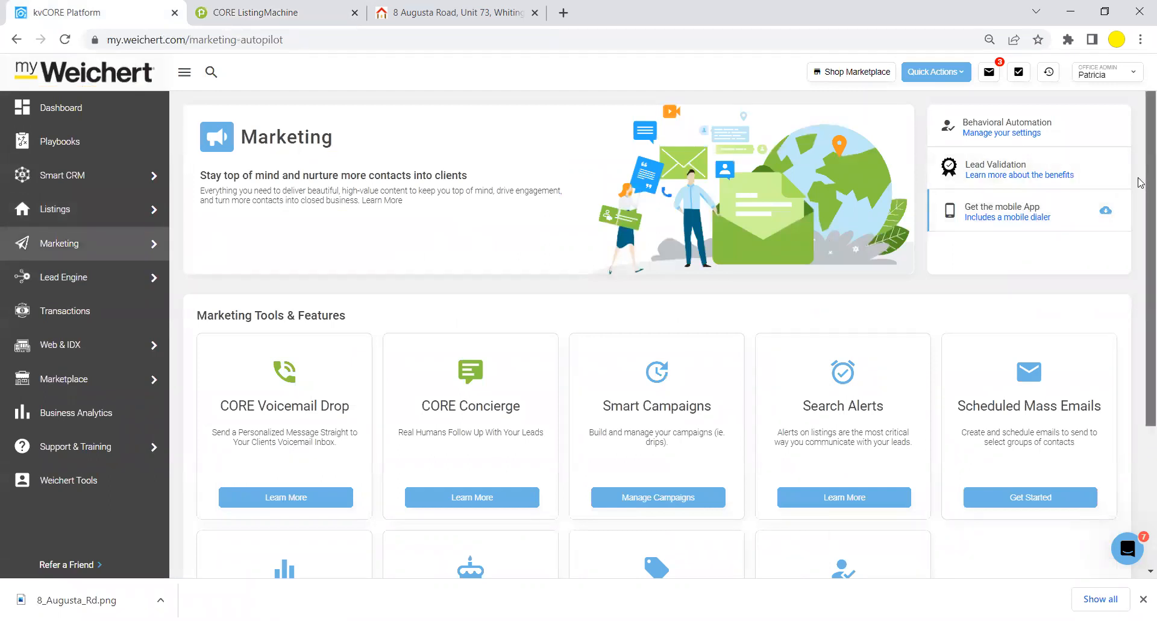
scroll(1141, 240, "down", 3)
scroll(1140, 240, "down", 2)
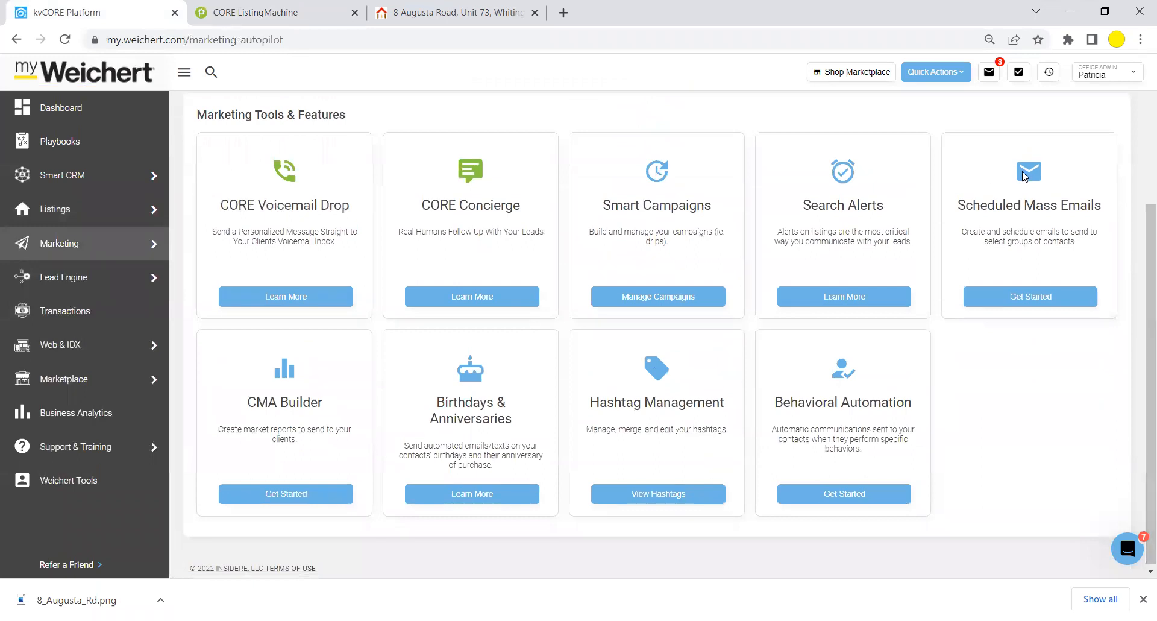
left_click(1023, 305)
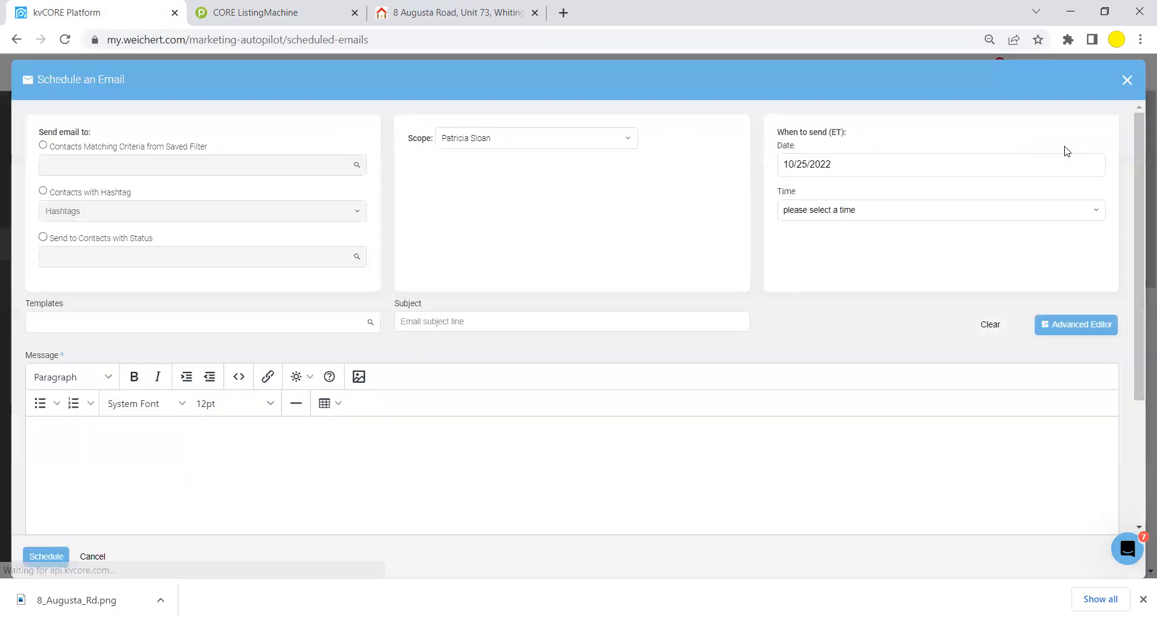
Send the scheduled email to contacts matching the Greenbriar Two saved filter.
left_click(43, 146)
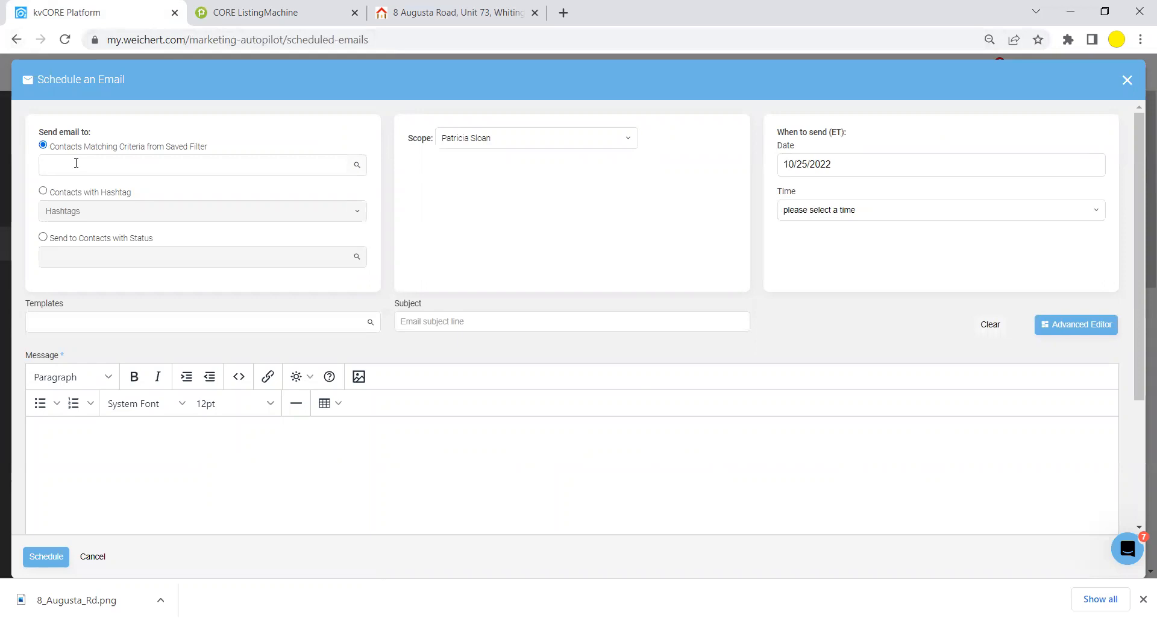
left_click(85, 165)
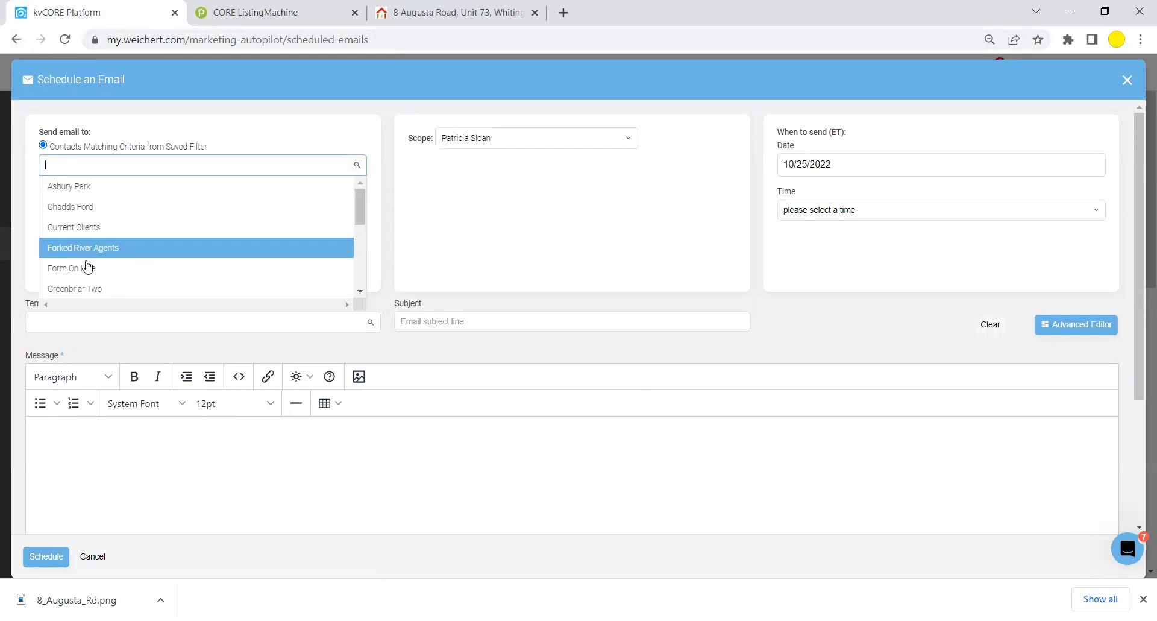
left_click(89, 290)
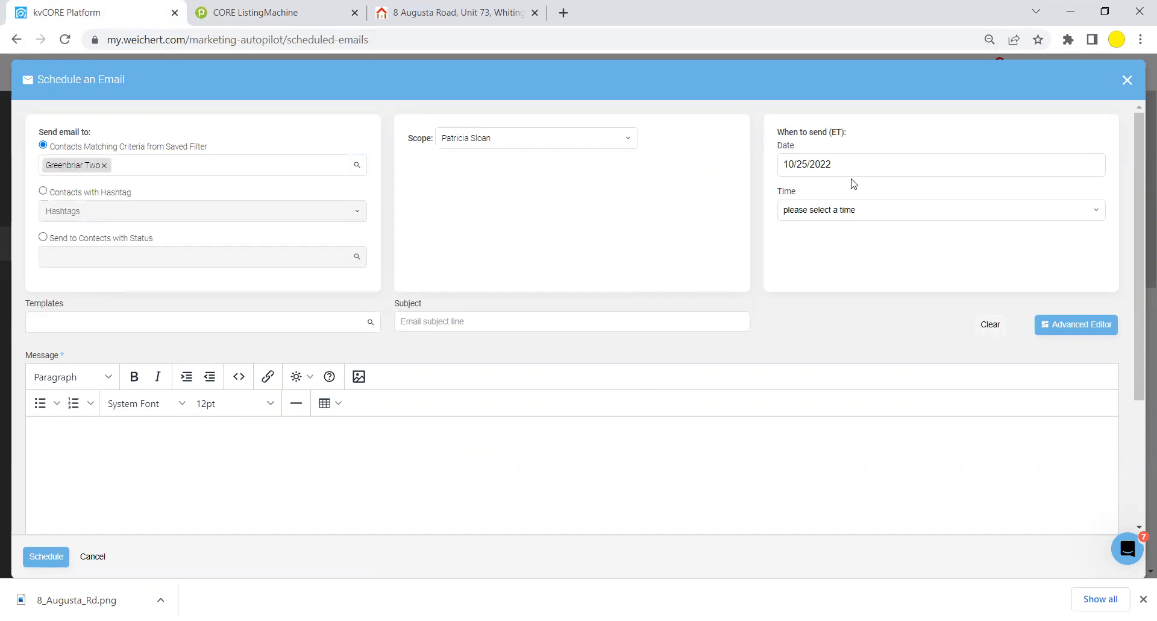
Set the email's send date to October 28, 2022.
left_click(858, 163)
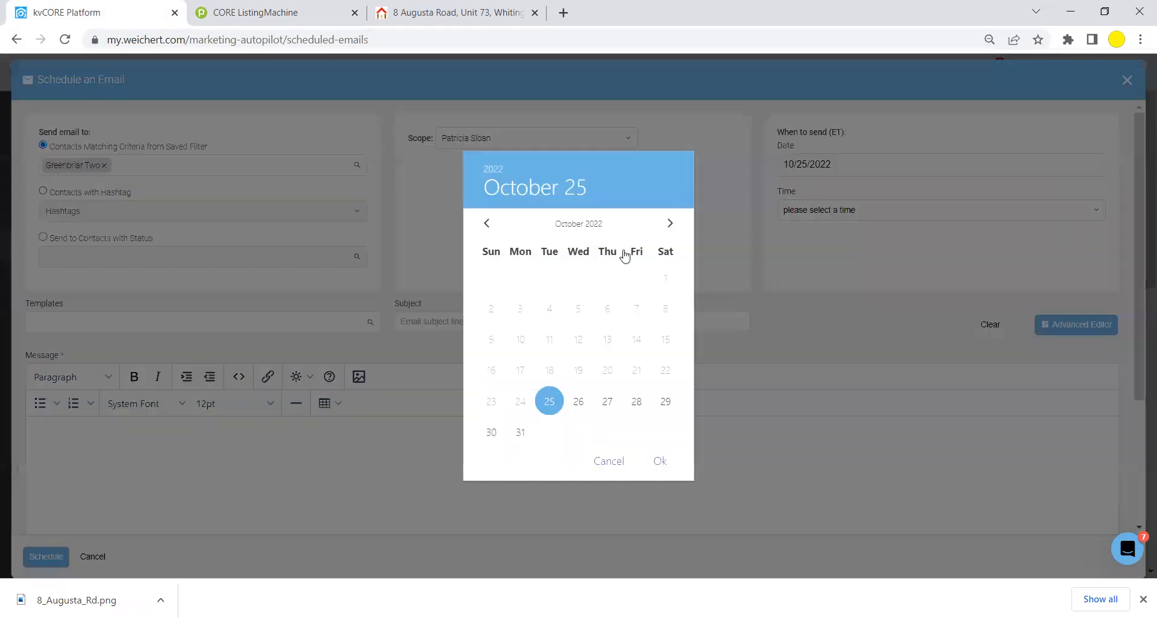
left_click(635, 402)
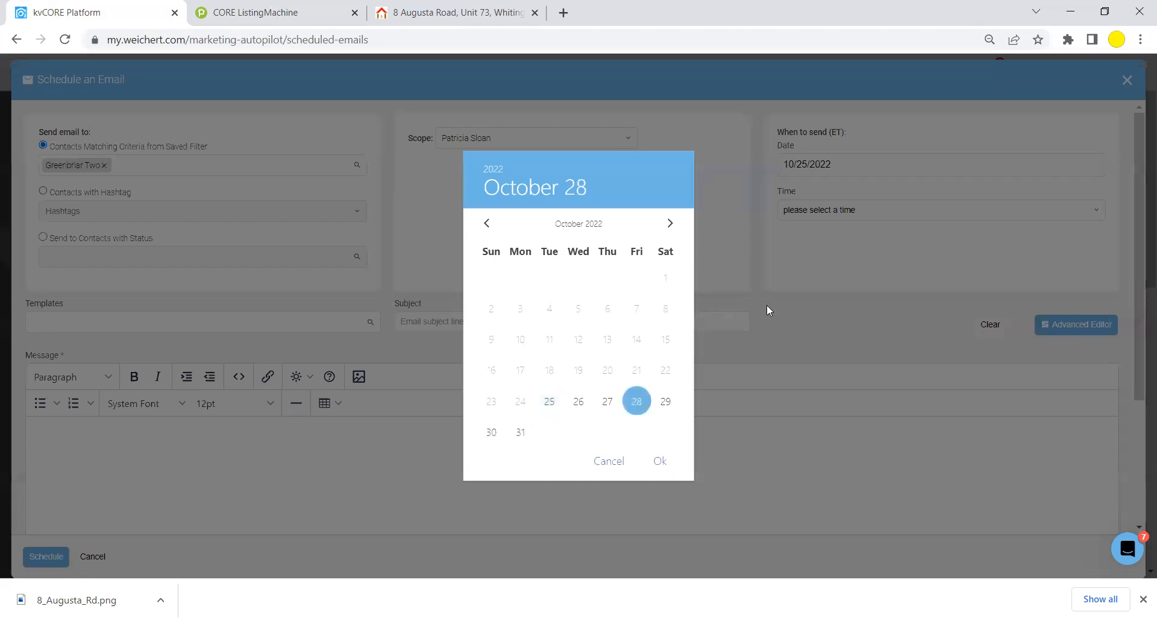
left_click(659, 460)
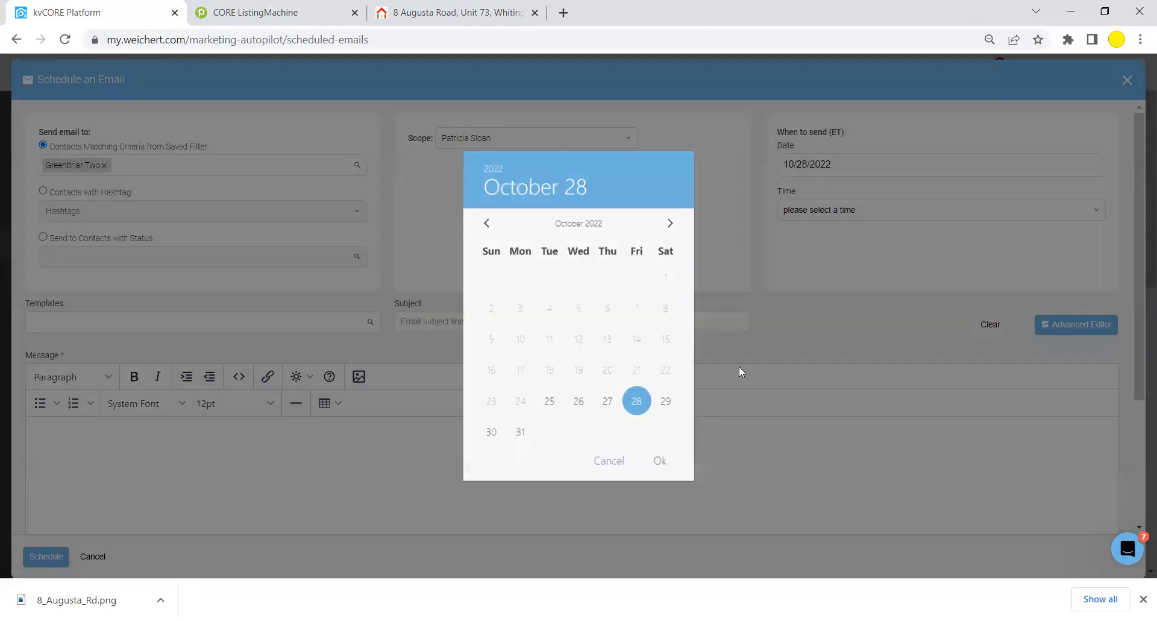
left_click(875, 210)
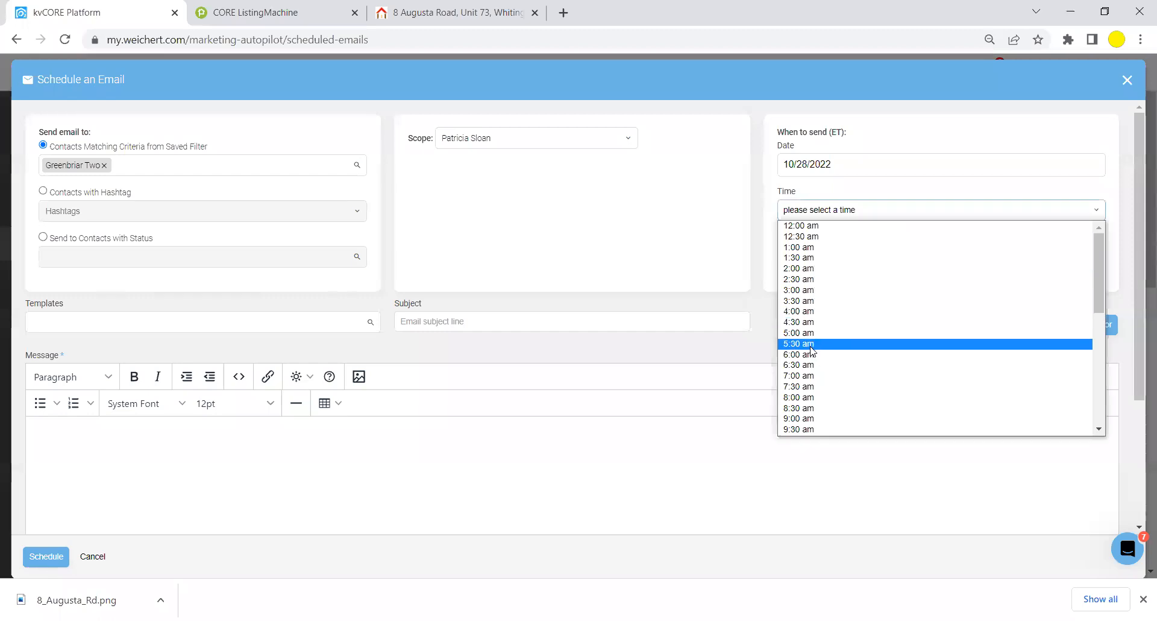
Set the send time to 8:00 am and the subject to 'You're Invited To my Open House'.
left_click(821, 398)
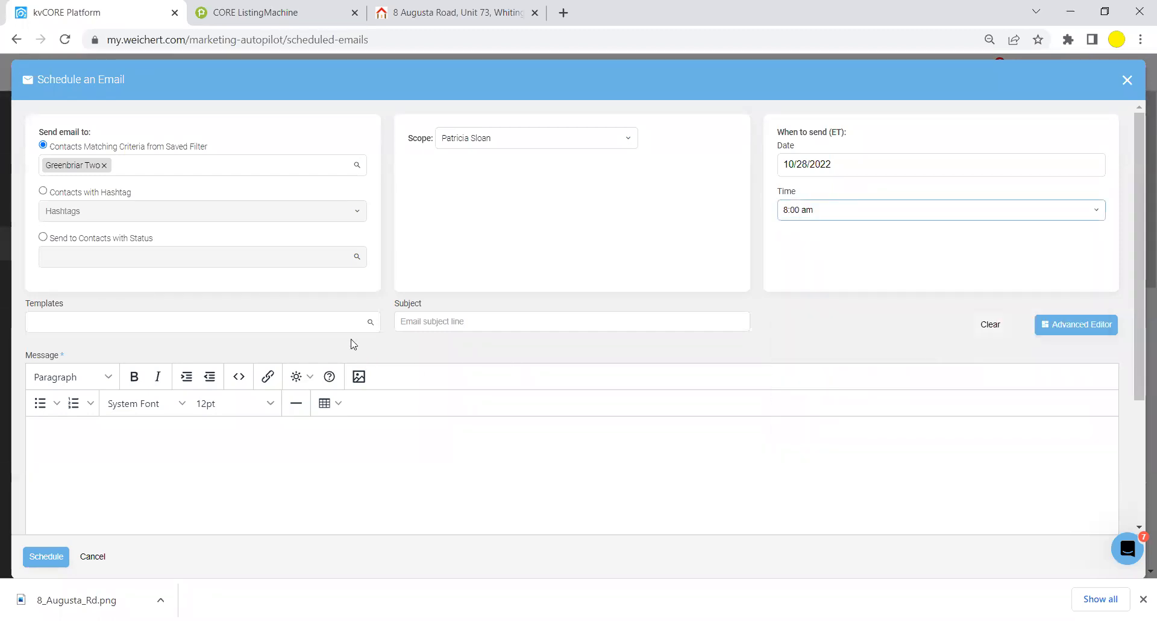
left_click(459, 321)
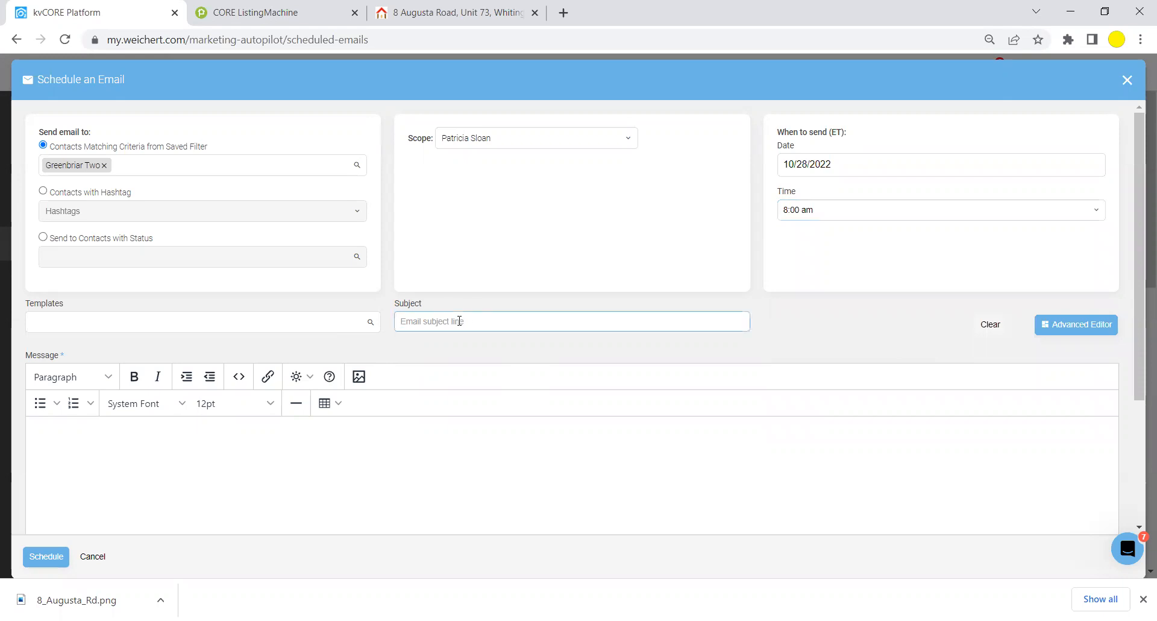
type("O")
key("BackSpace")
type("You're Invited To my Open House")
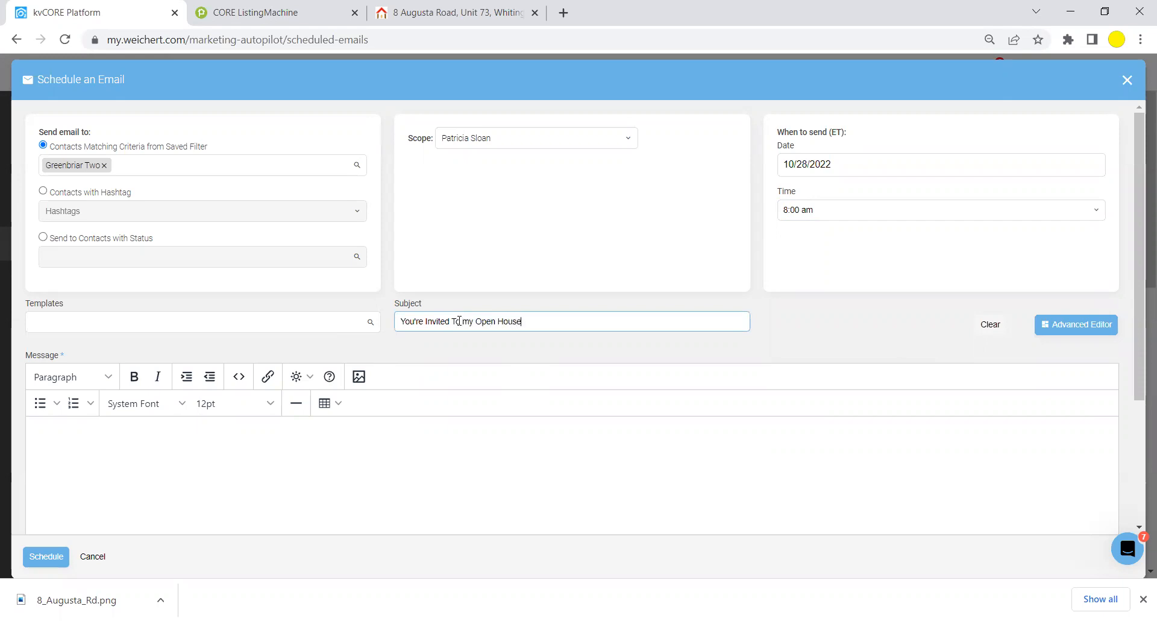
Write the body with a Lead First Name greeting and the Sunday 10/30 1-3PM invitation plus 'Scan Here for Home Information'.
left_click(76, 436)
left_click(299, 376)
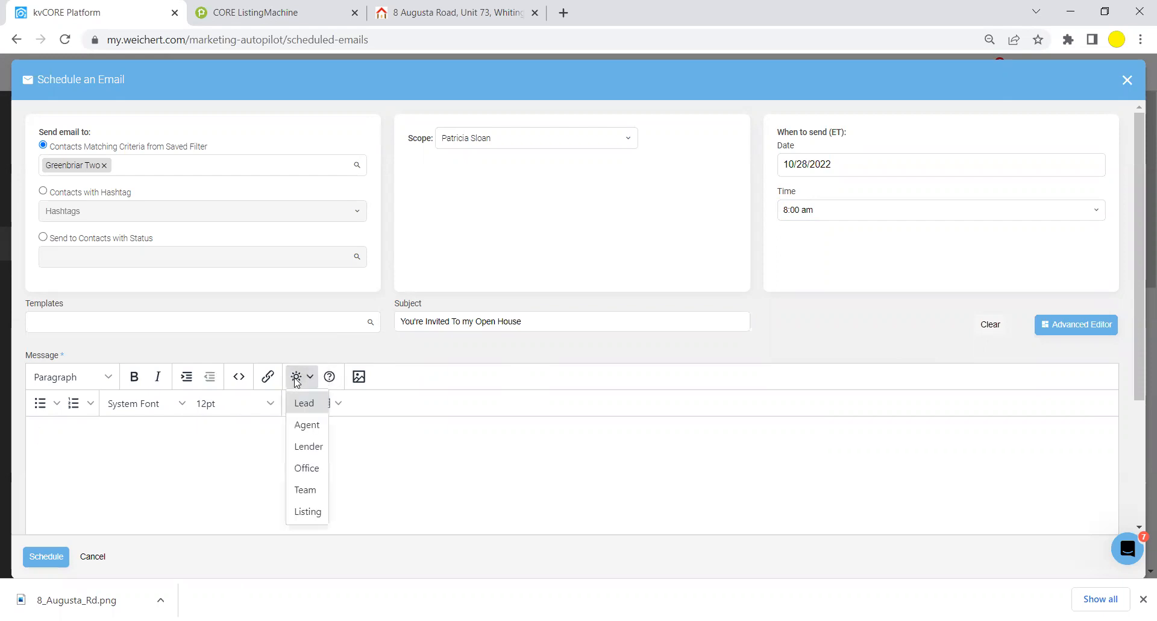
mouse_move(304, 409)
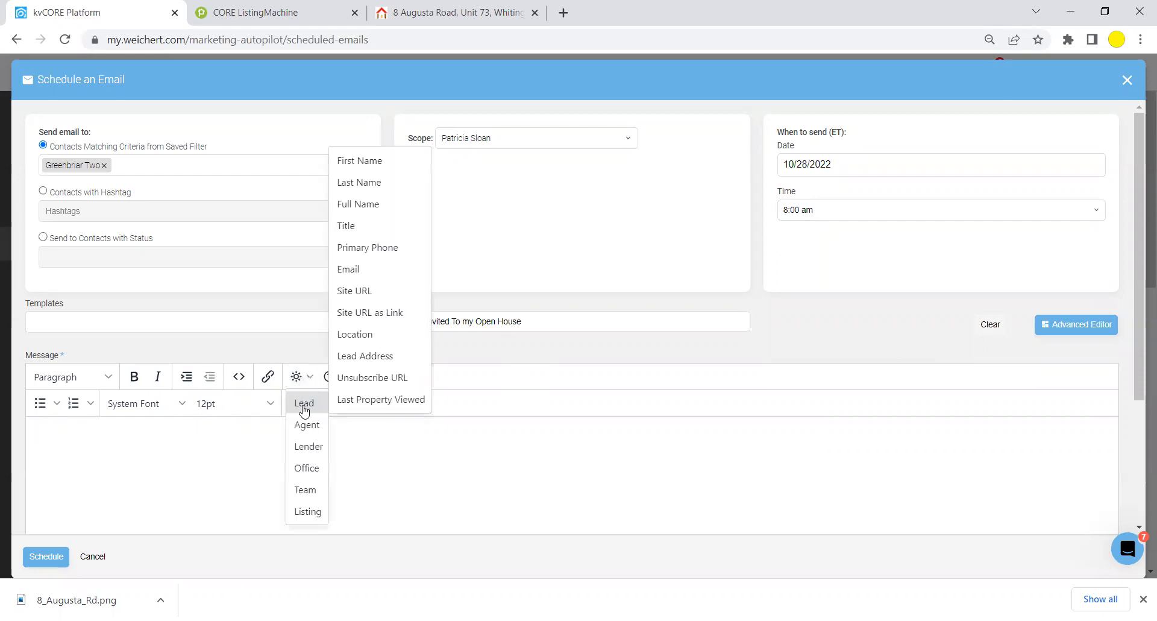
left_click(368, 160)
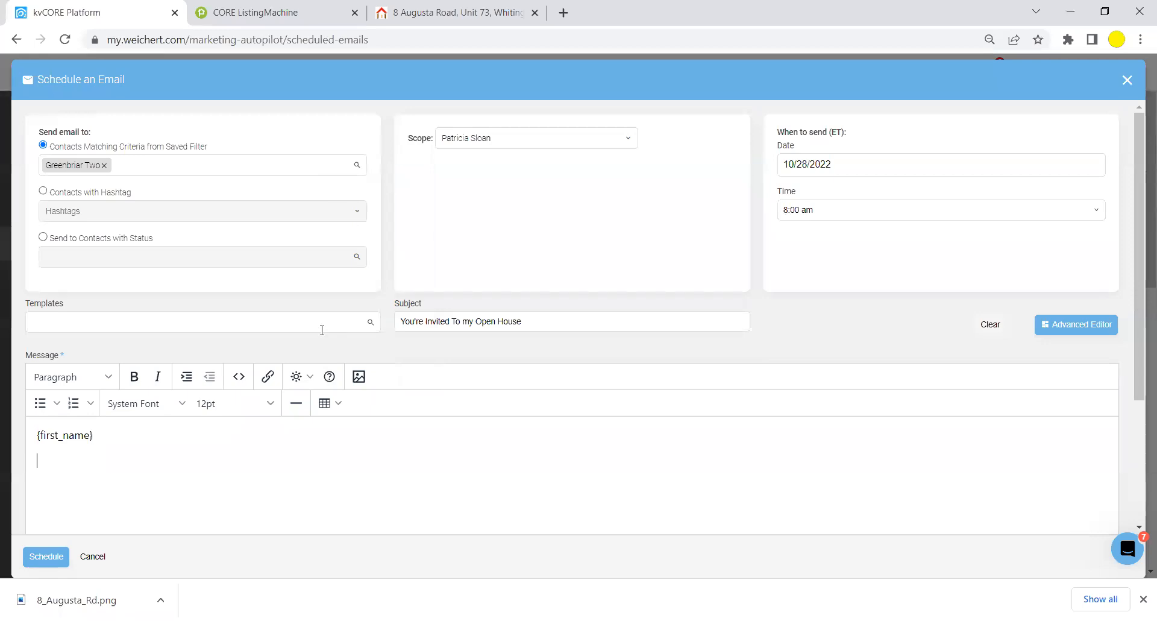
key("Return")
type("Just wanted to in")
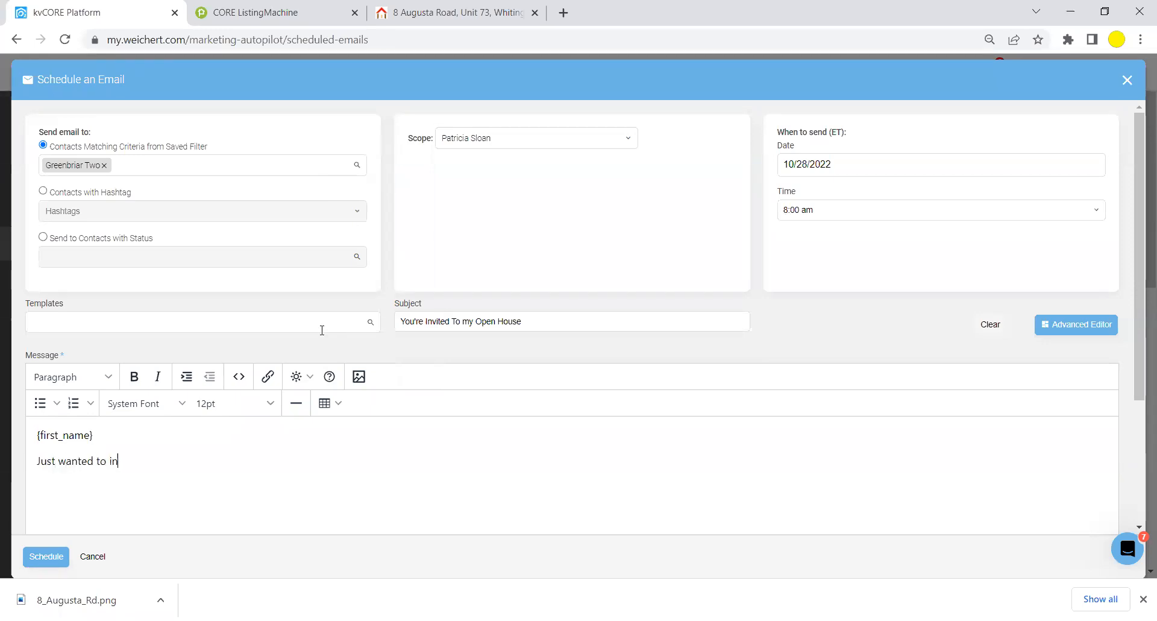
type("vite you to ")
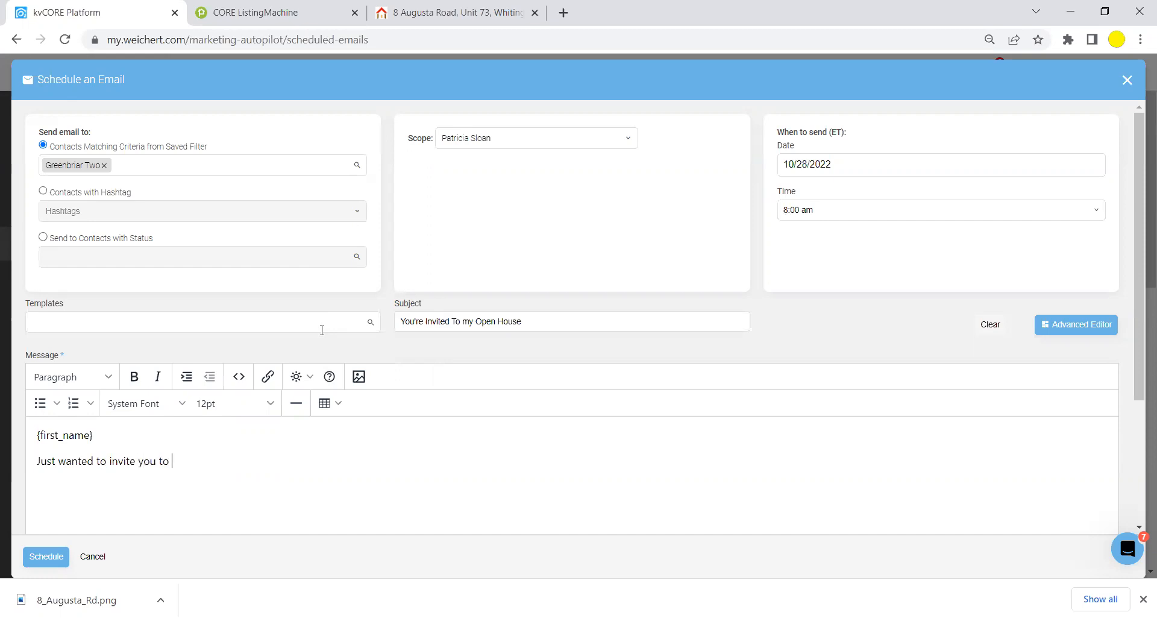
type("my Open House  This Sun")
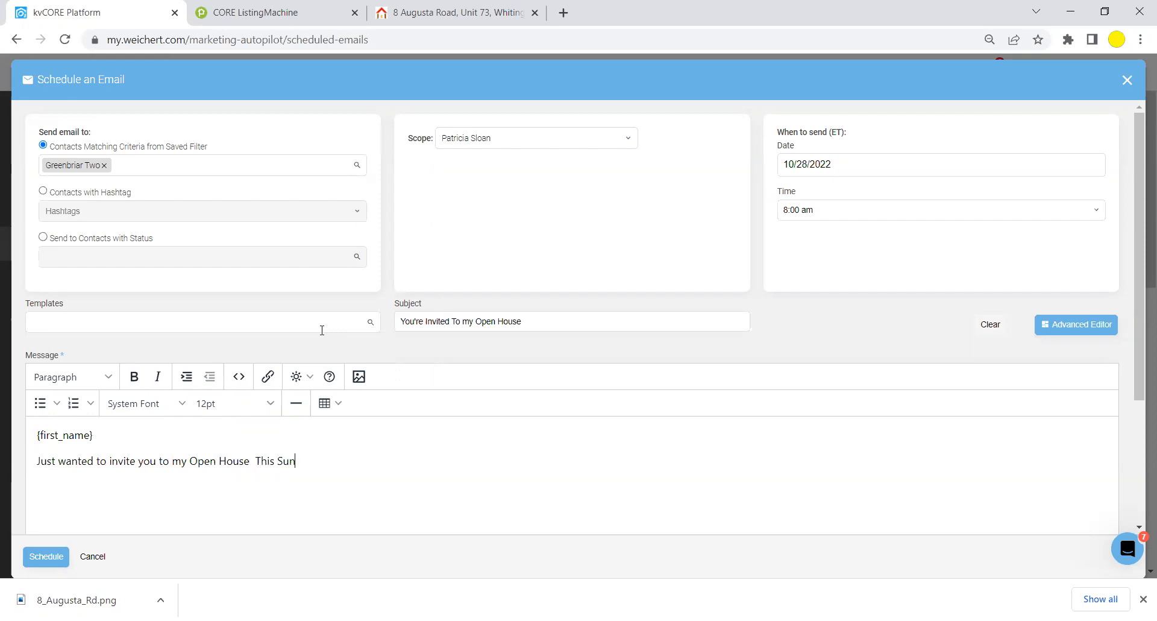
type("day 10/31")
key("BackSpace")
type("0")
type(" from")
type(" 1-")
type("3PM")
type(". ")
type("Scan ")
type("H")
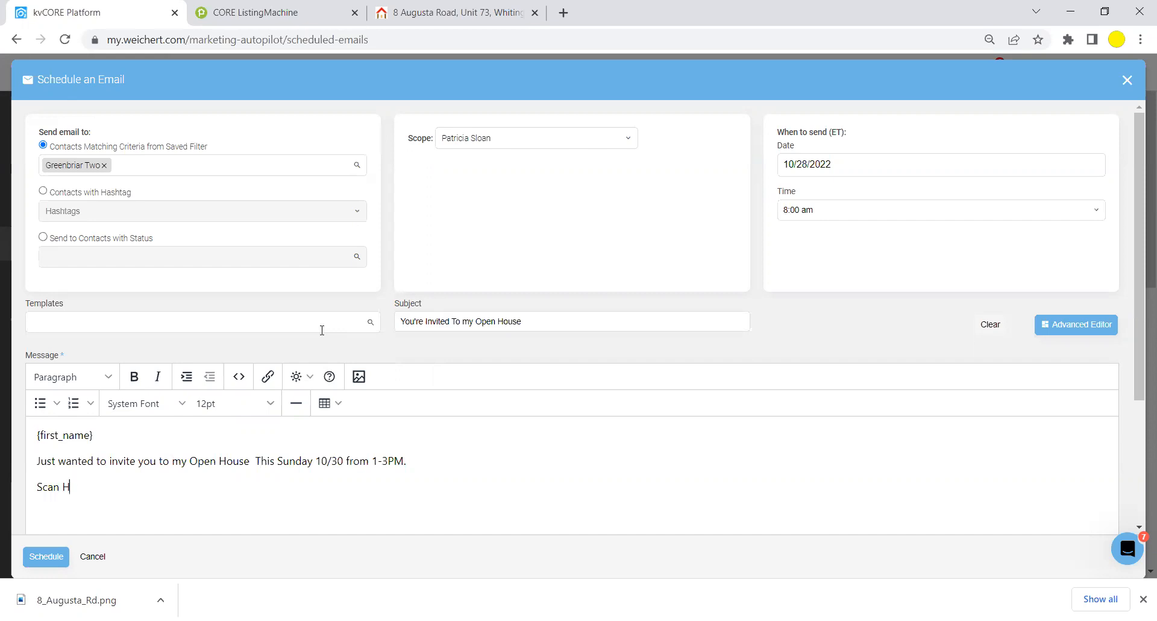
type("ere for Home Information")
key("Return")
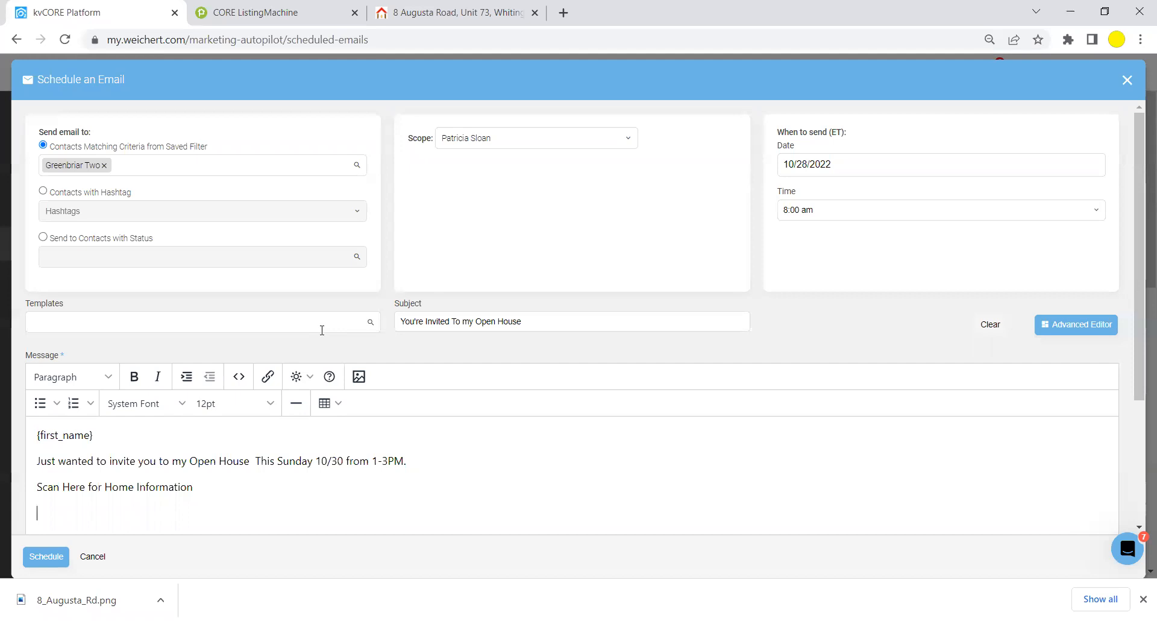
left_click(359, 378)
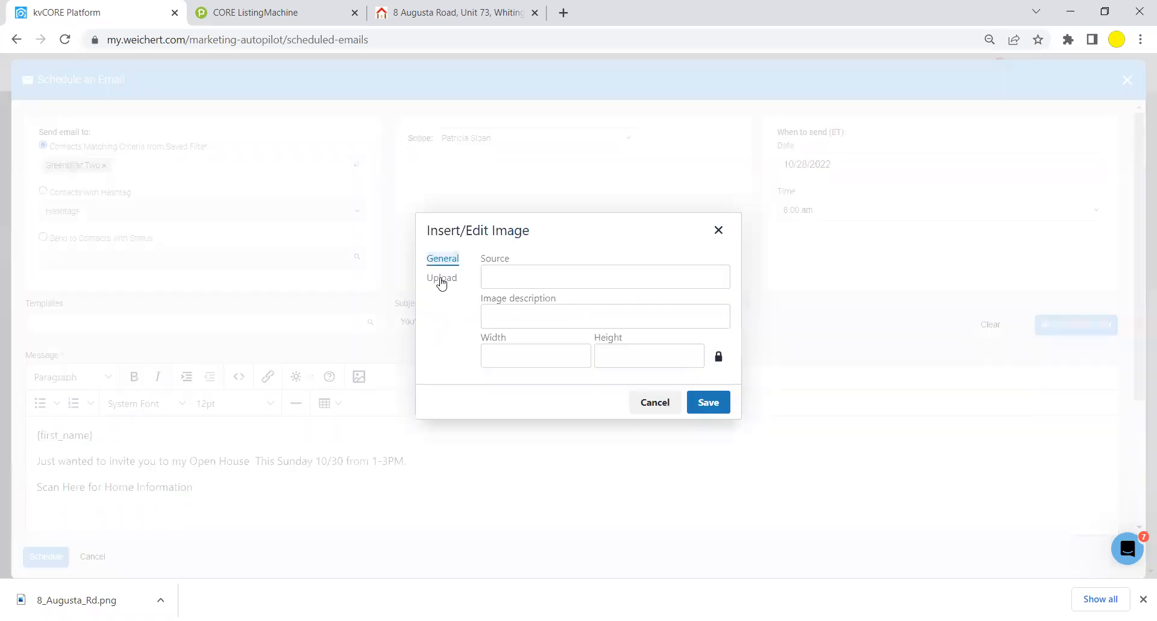
left_click(441, 278)
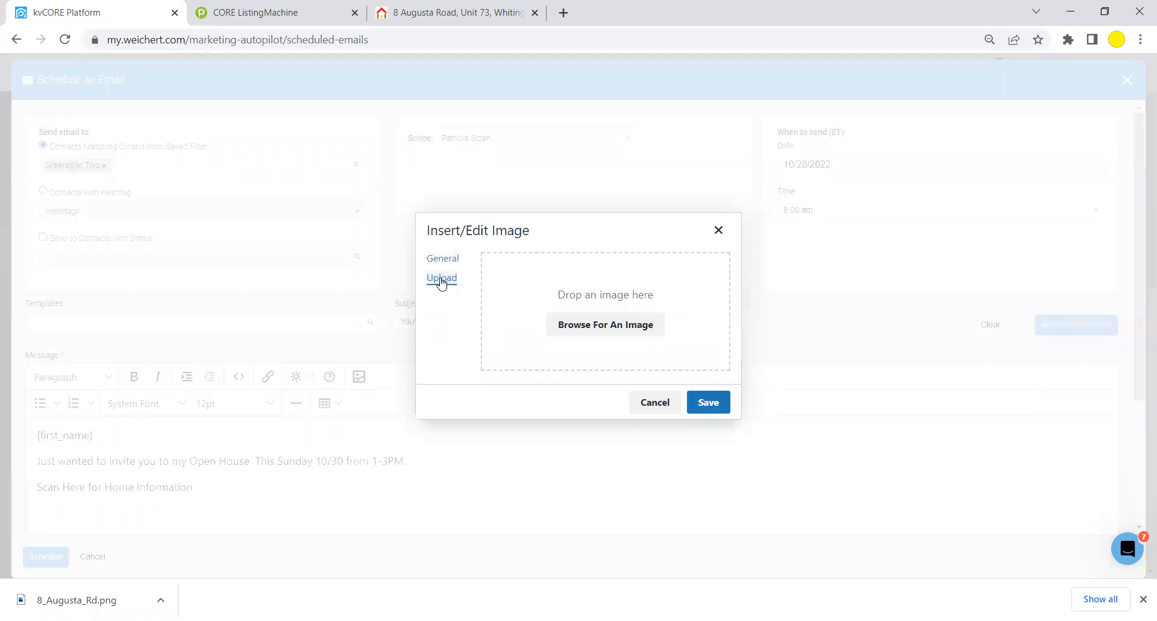
left_click(601, 328)
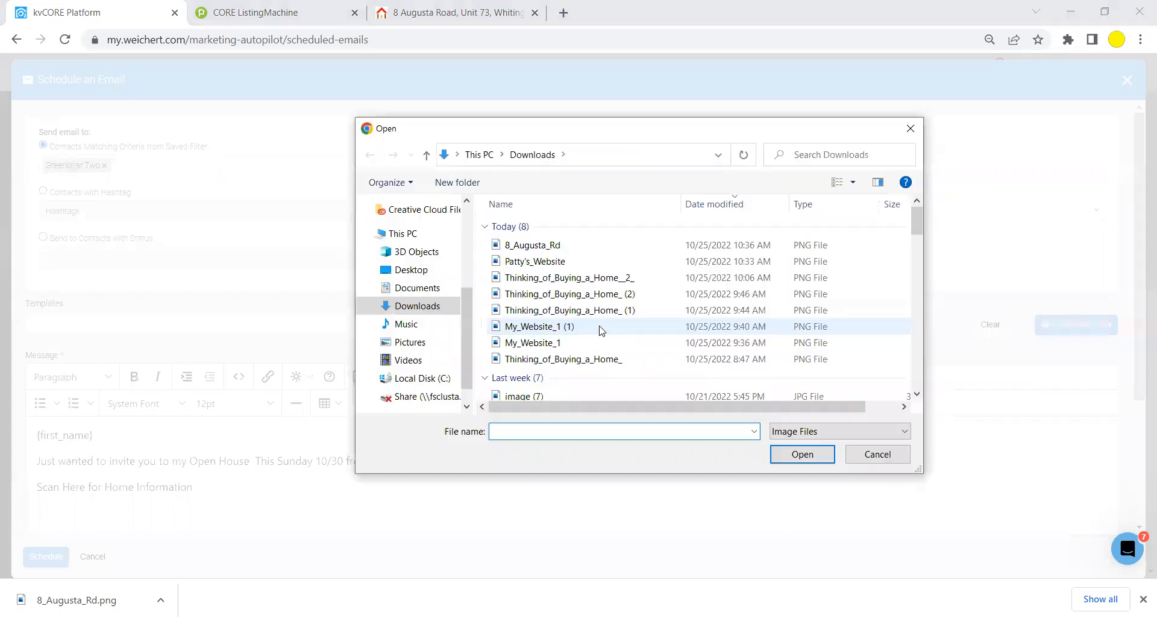
left_click(521, 246)
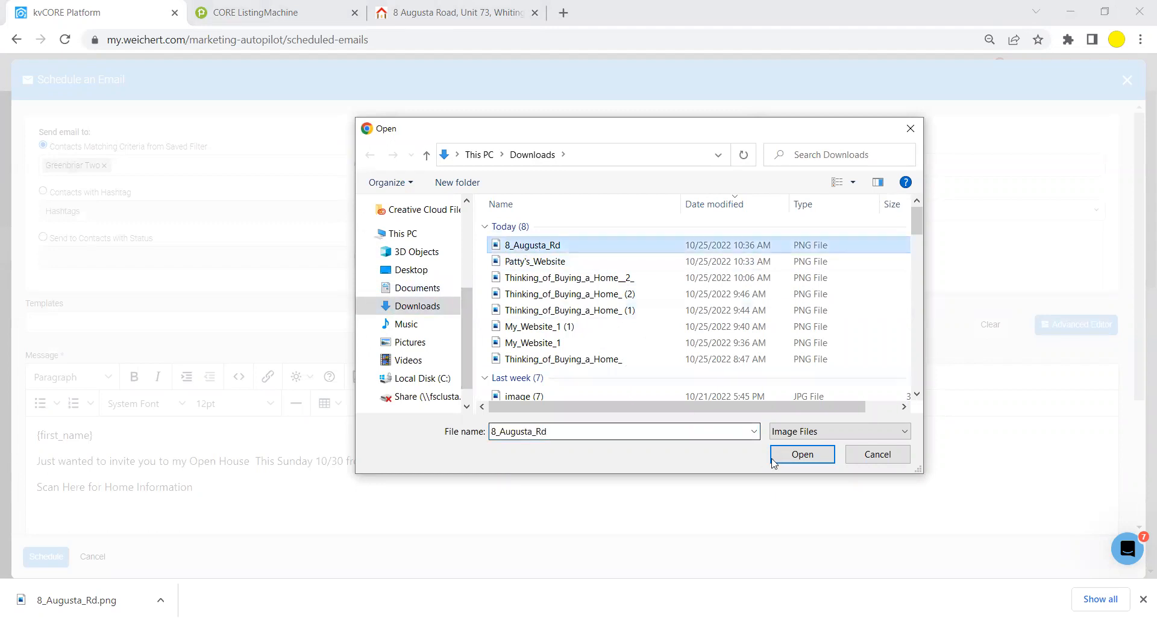
left_click(790, 453)
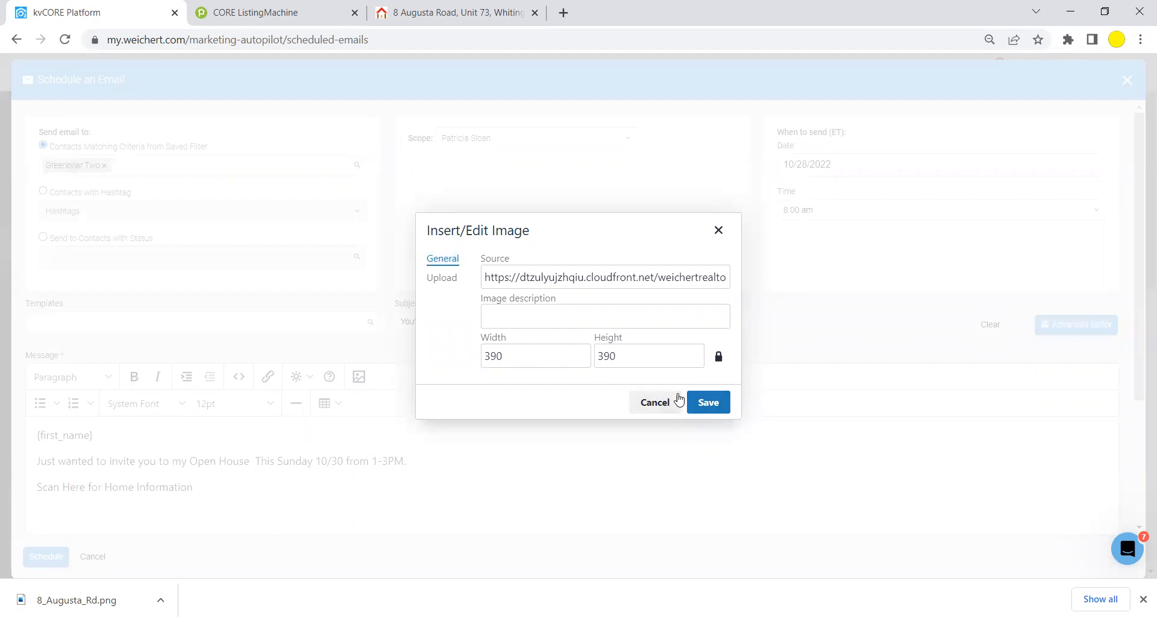
left_click(710, 403)
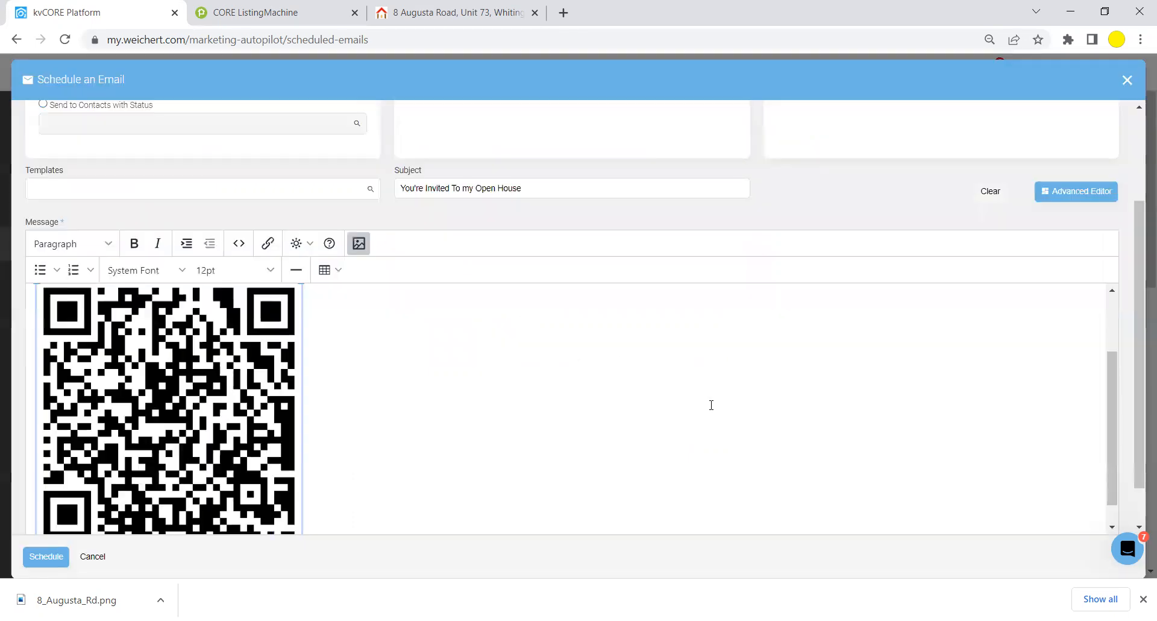
Turn on Include Assigned Agent Signature and schedule the 'You're Invited To my Open House' email.
scroll(1109, 382, "down", 2)
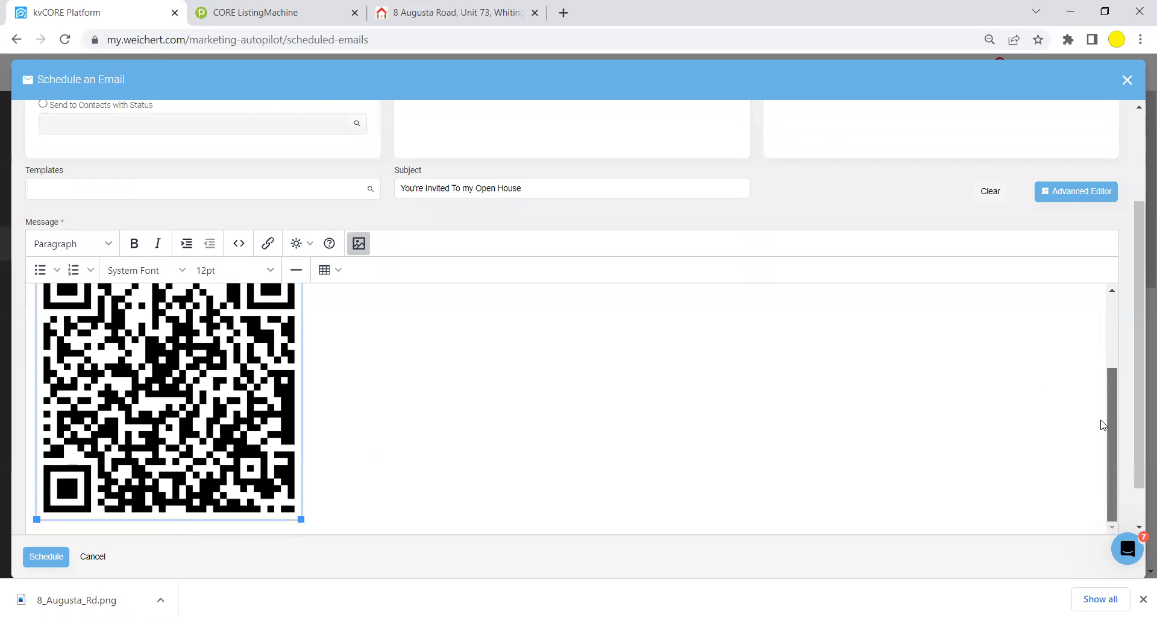
scroll(1101, 423, "up", 5)
scroll(1101, 346, "down", 5)
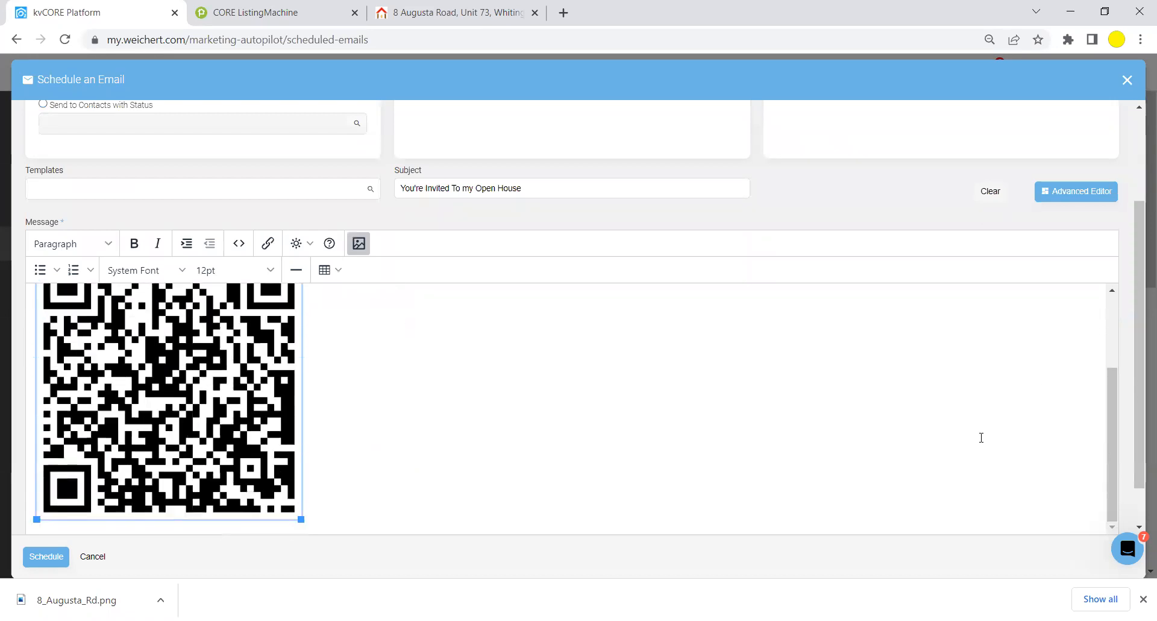
left_click(375, 491)
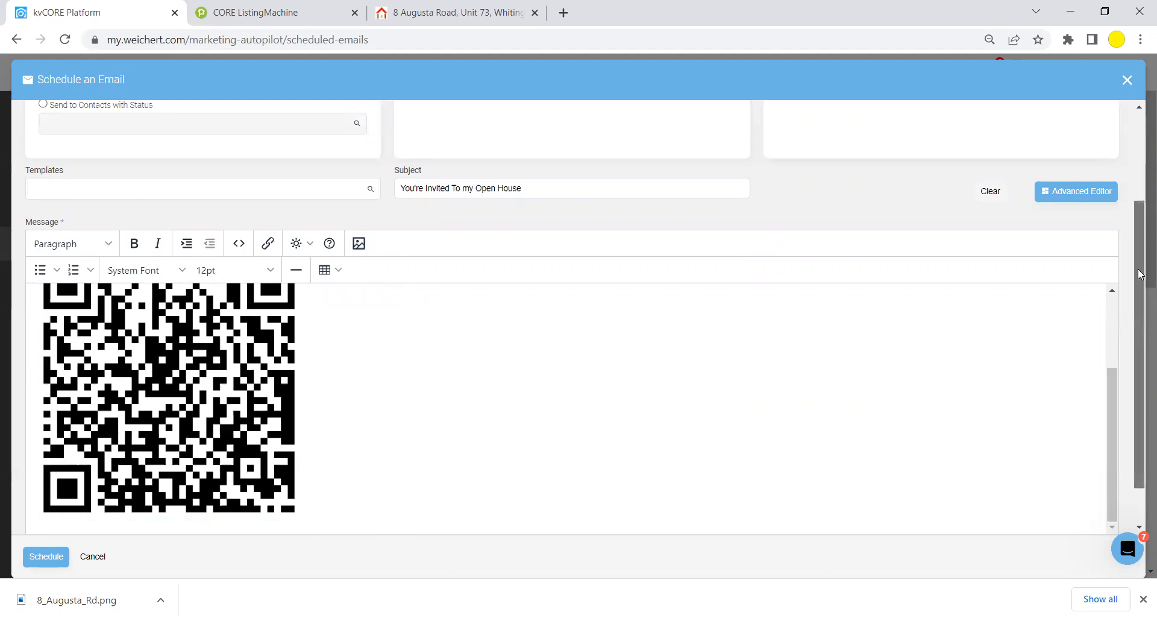
scroll(1138, 274, "down", 1)
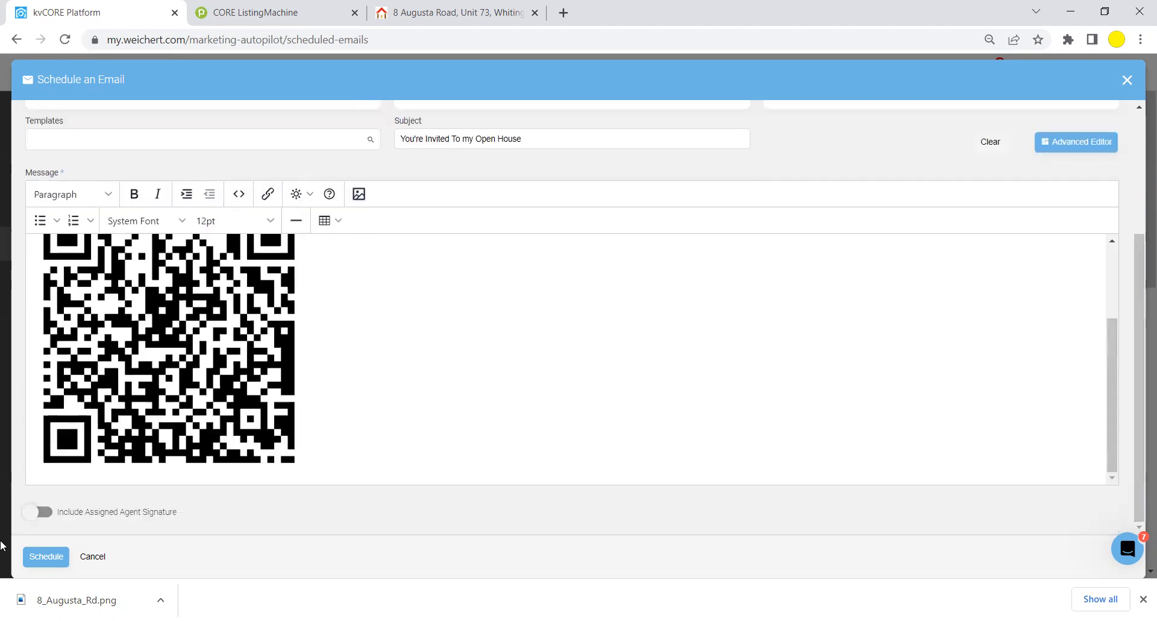
left_click(44, 512)
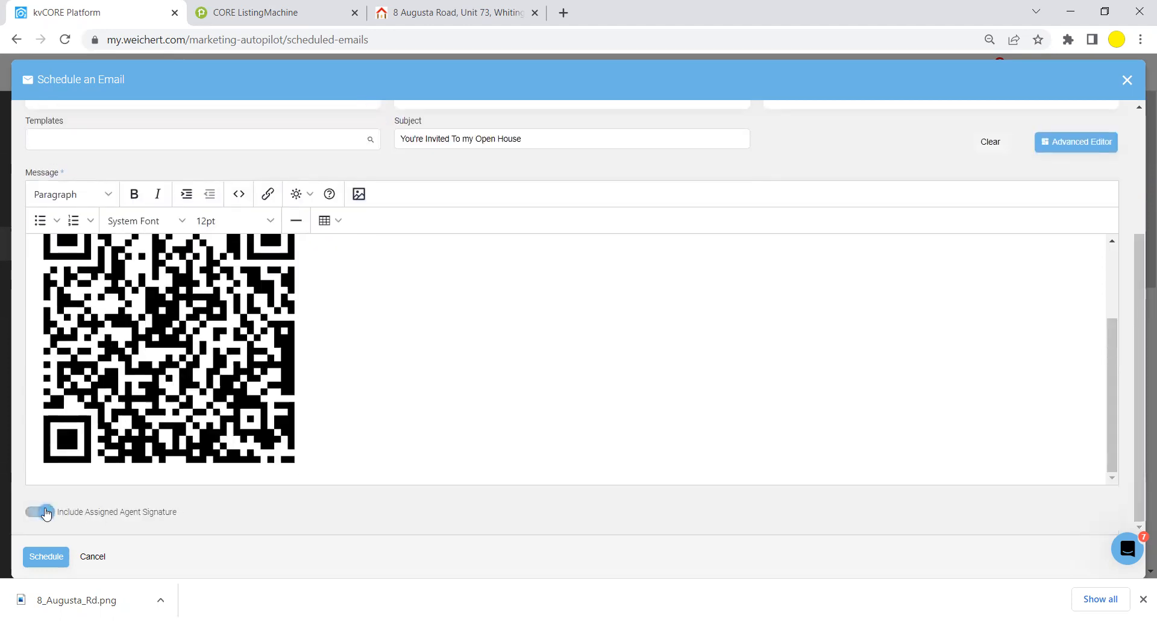
left_click(46, 557)
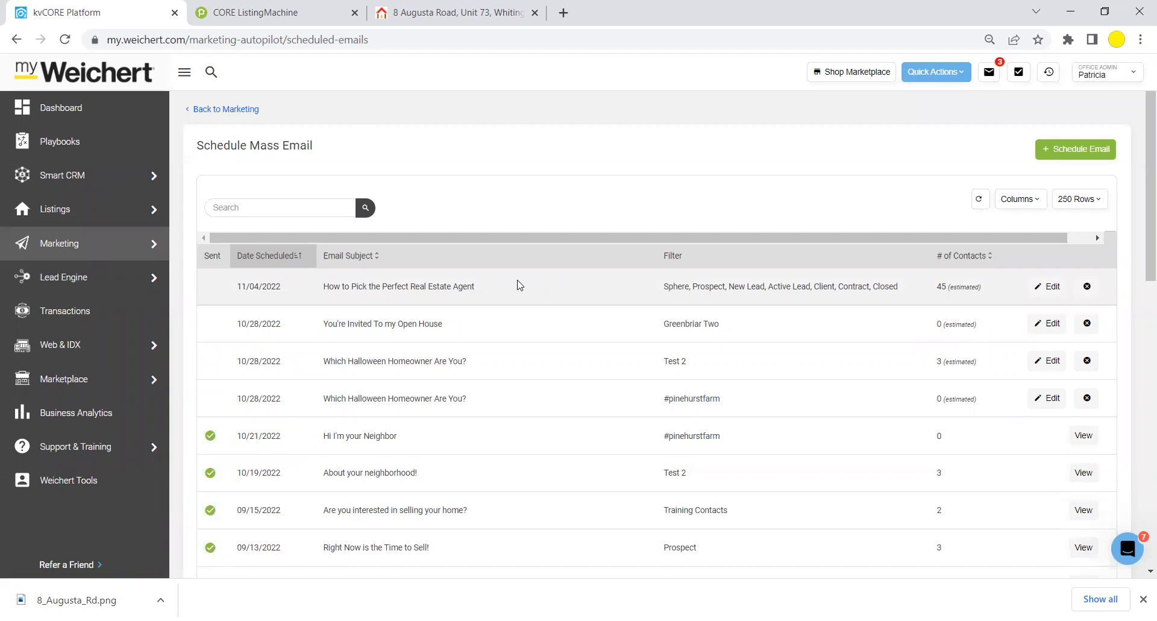
left_click(425, 13)
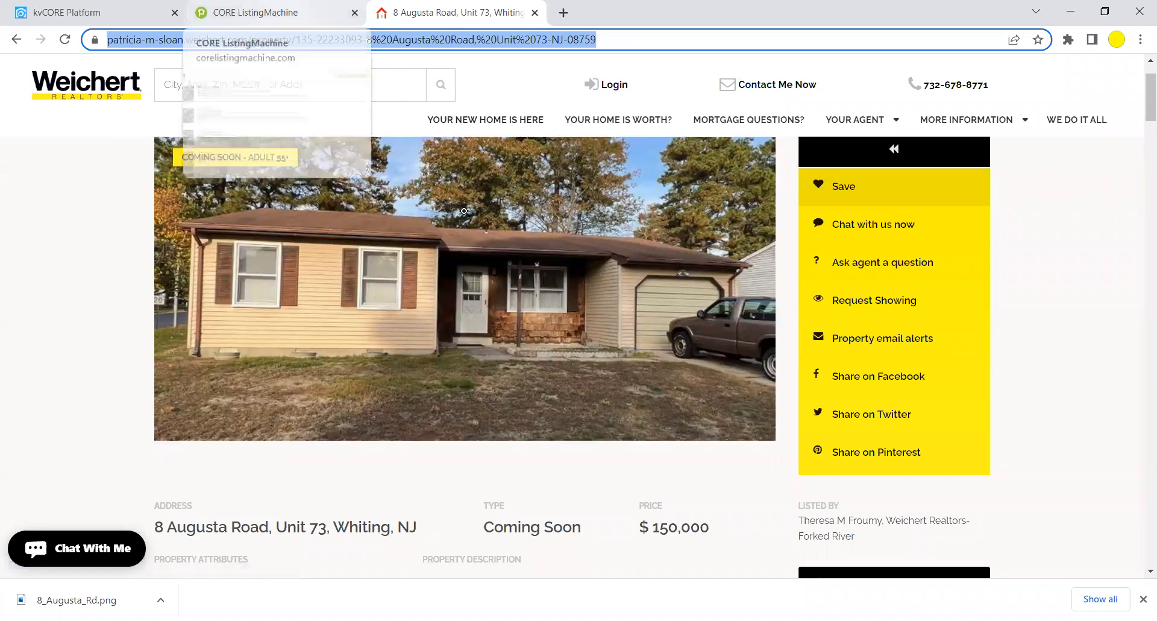
left_click(481, 121)
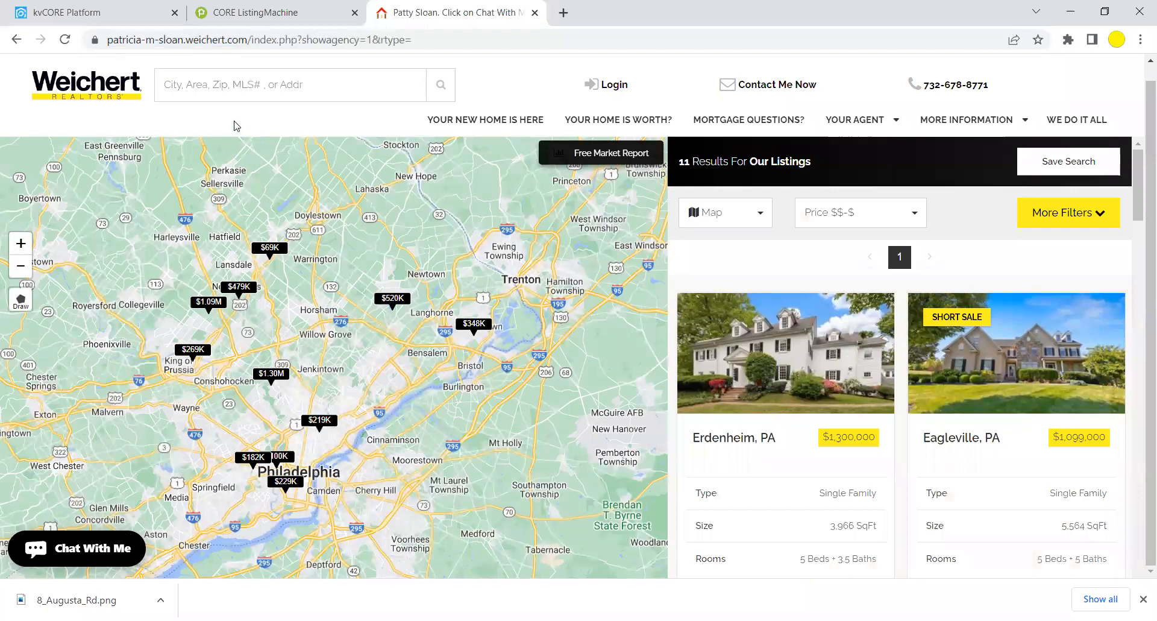
left_click(222, 84)
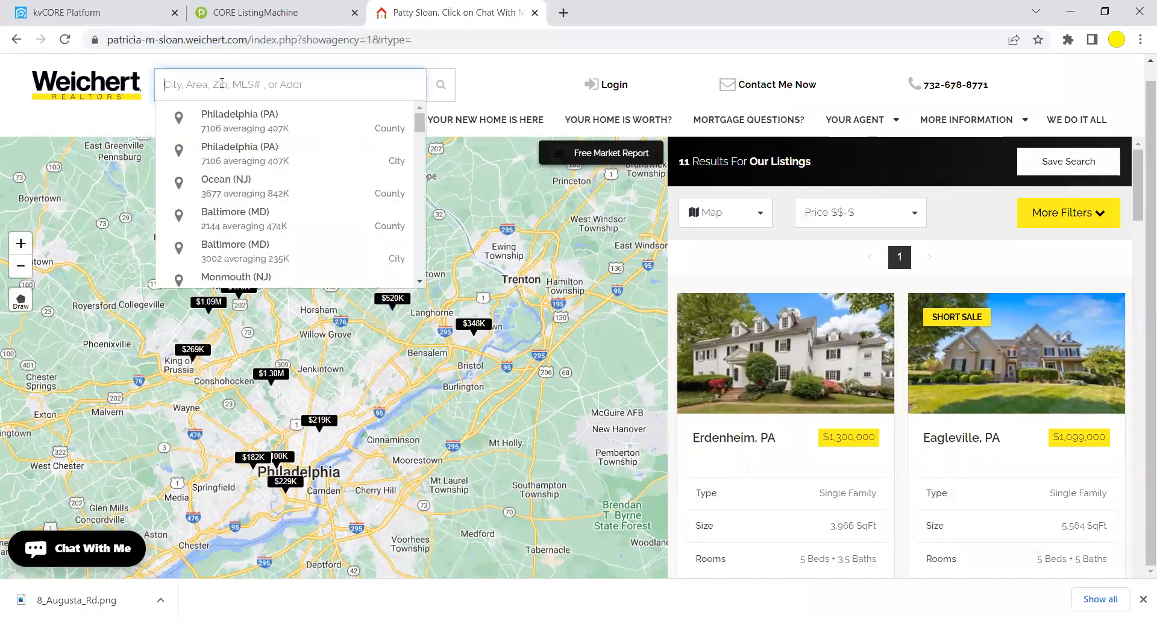
left_click(120, 11)
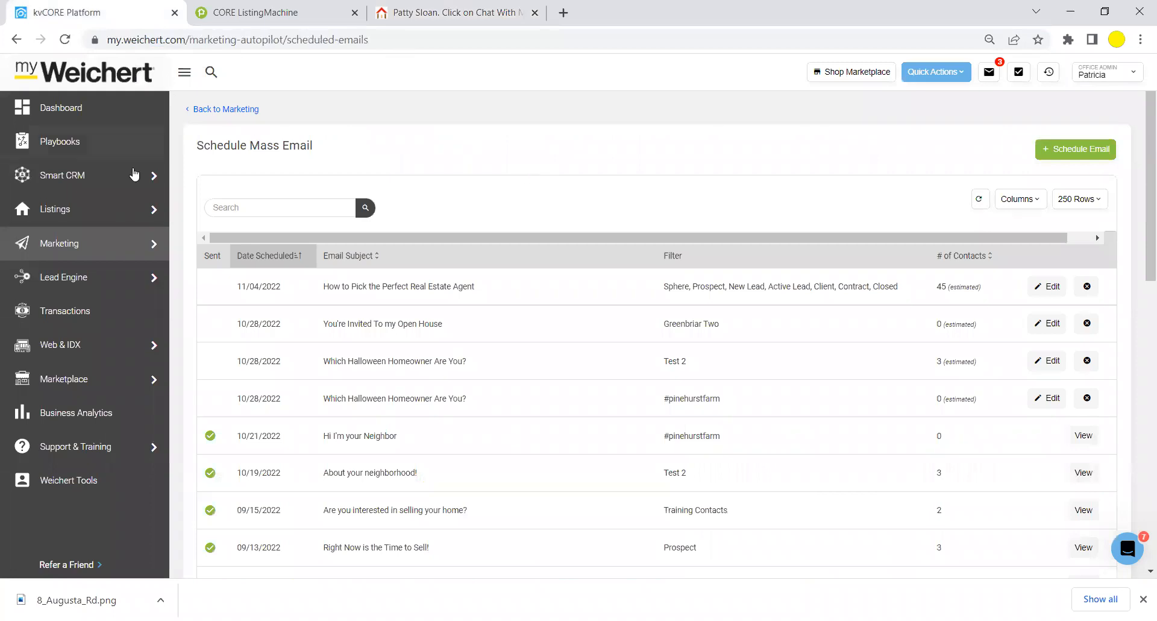
Start a custom All Under One Roof video in Weichert Tools with coverage area New Egypt, NJ.
mouse_move(105, 256)
left_click(61, 482)
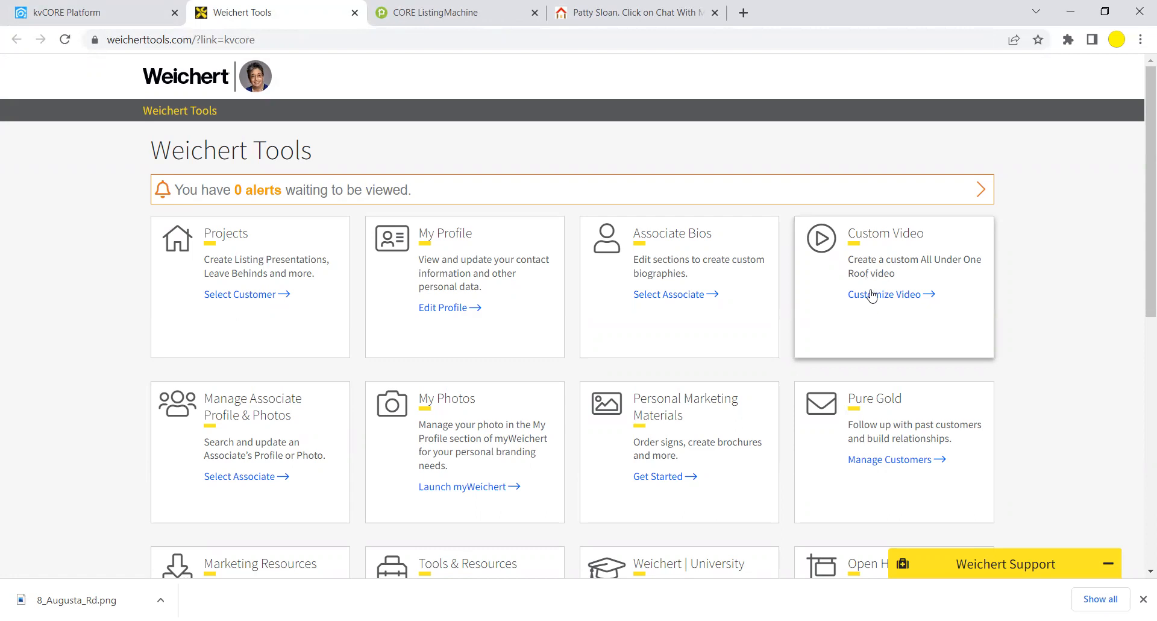
left_click(871, 295)
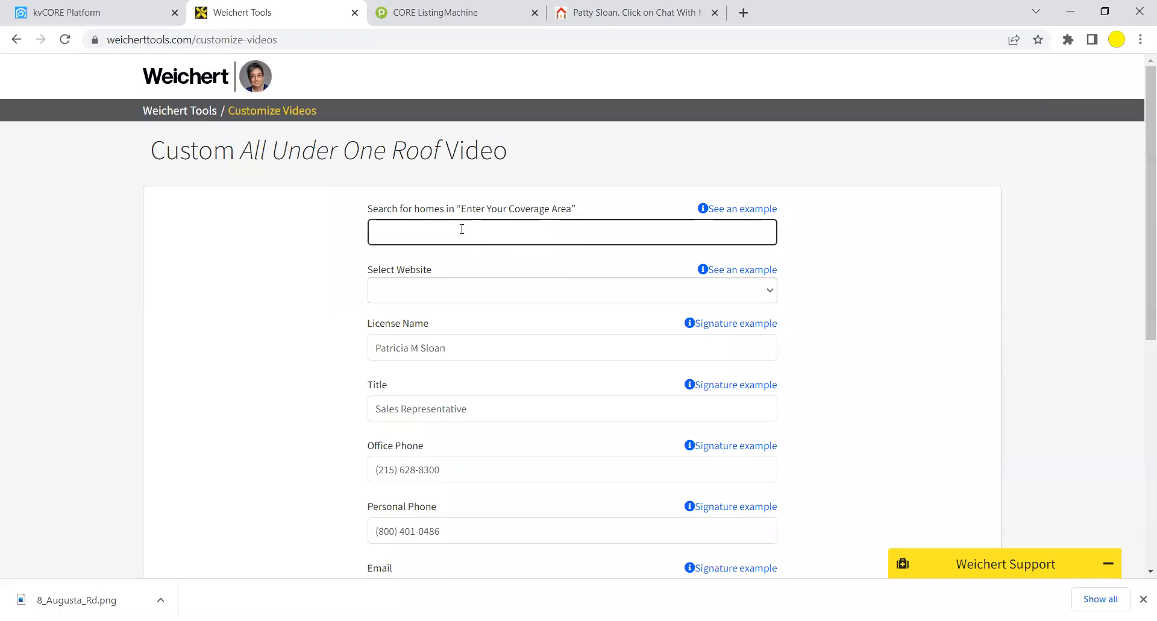
left_click(731, 209)
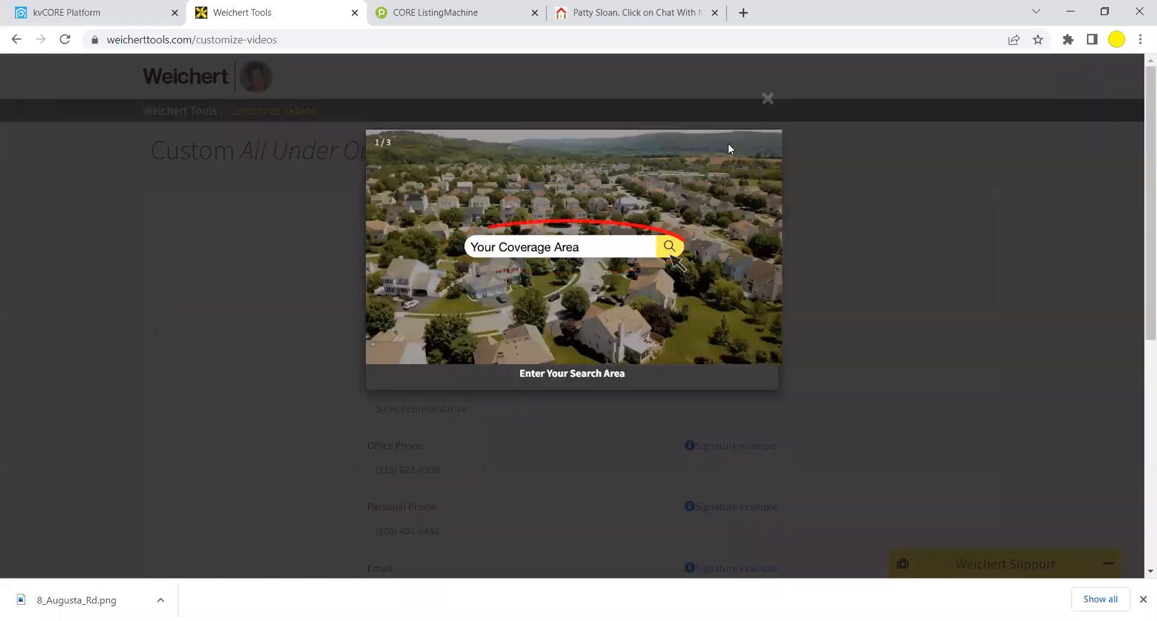
left_click(767, 98)
left_click(501, 233)
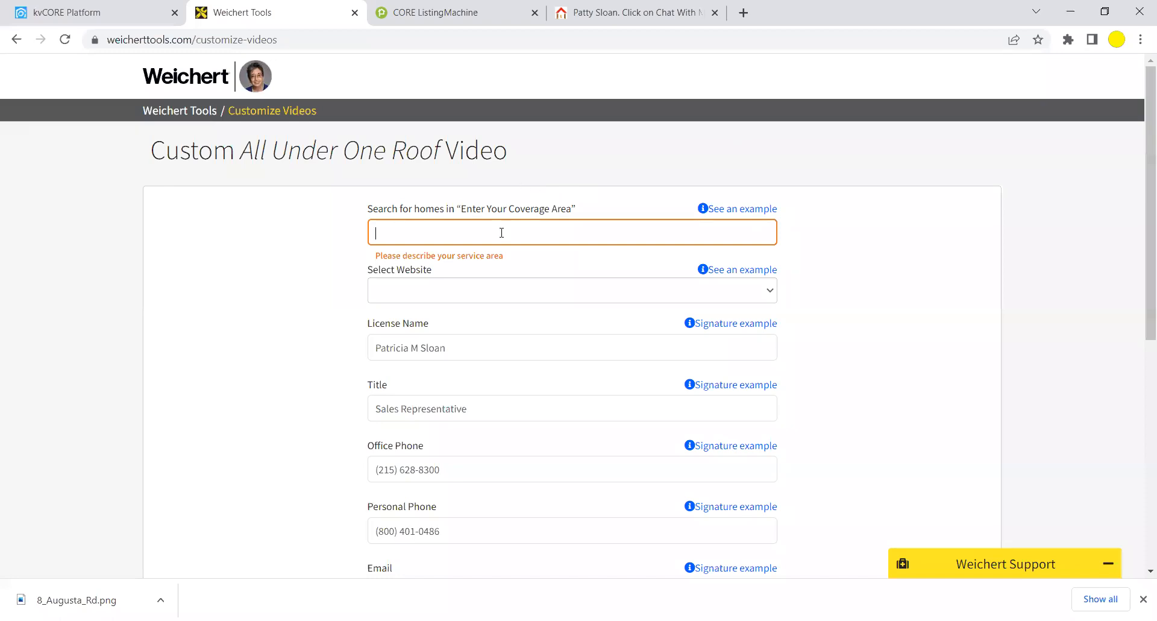
type("New E")
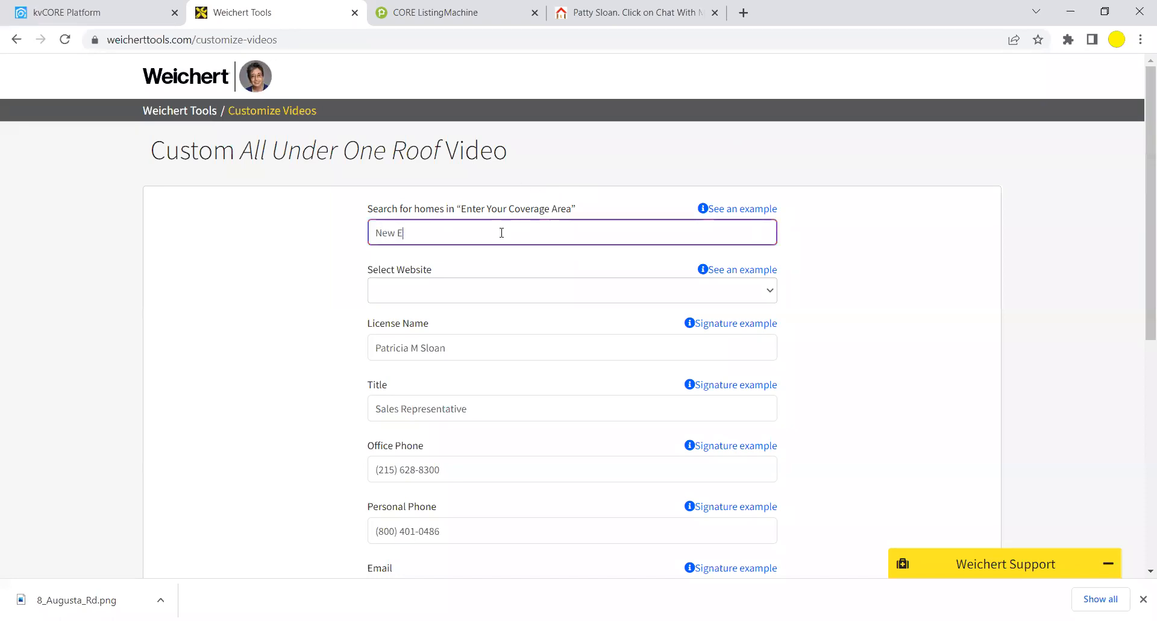
type("gypt, NJ")
Copy the agent website's home page address and paste it as the video's custom website.
left_click(644, 15)
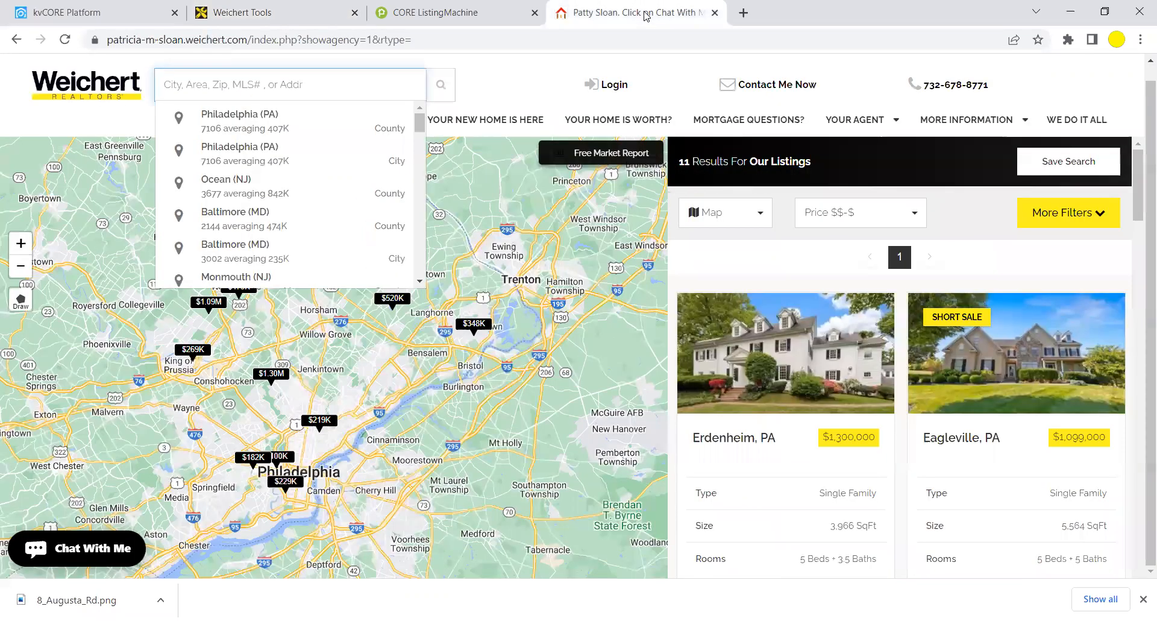
left_click(81, 91)
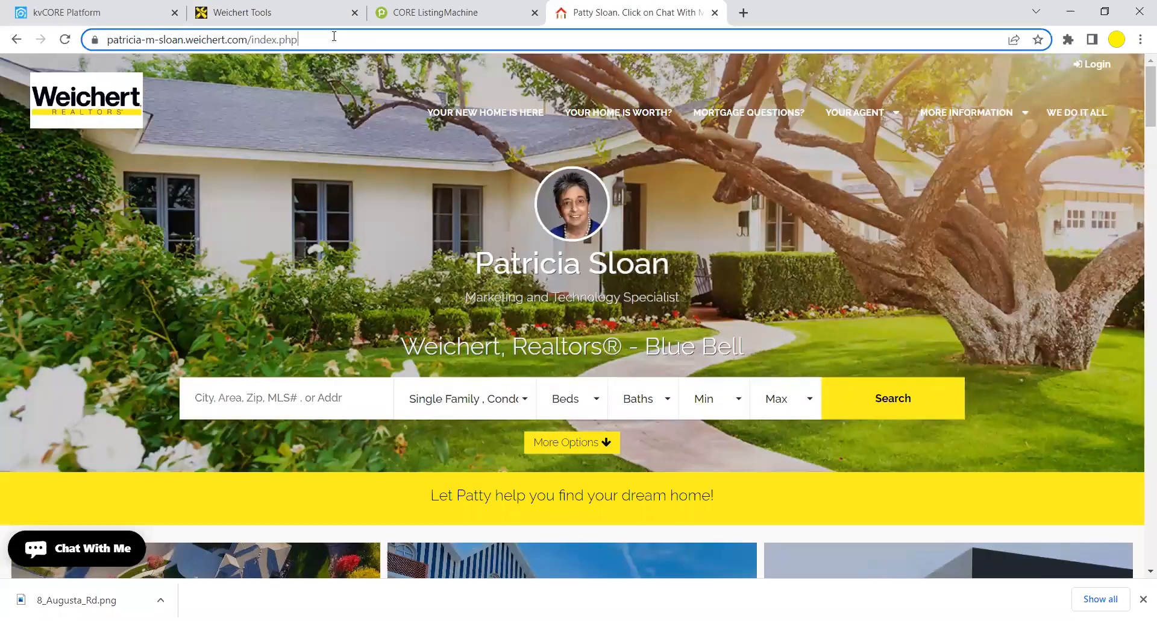
left_click(201, 43)
right_click(201, 42)
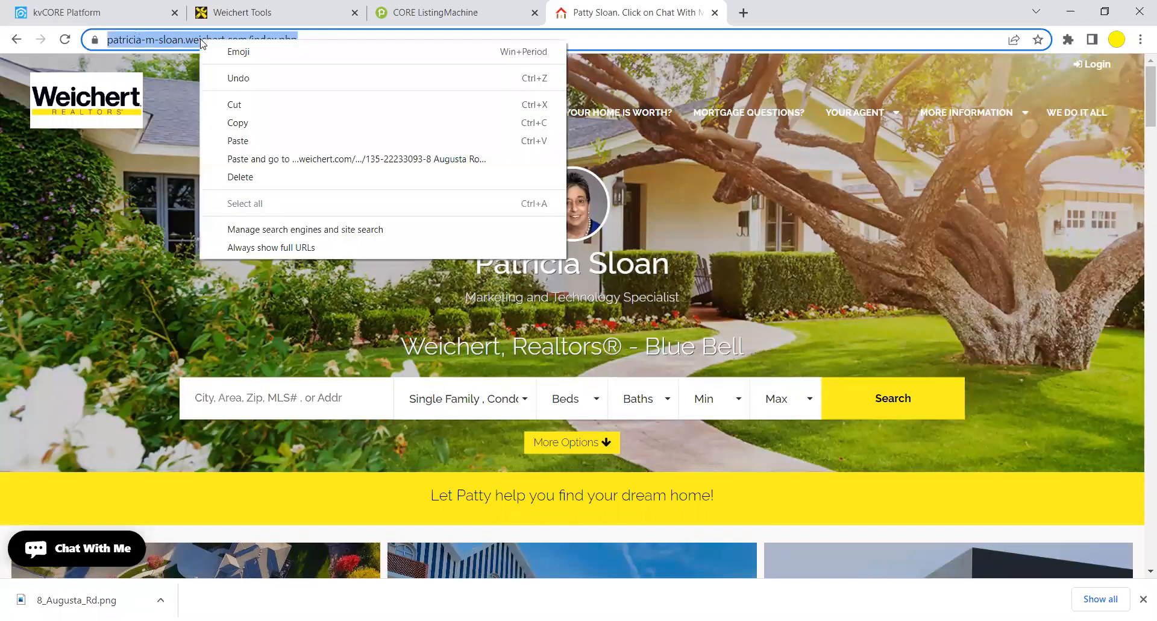
left_click(222, 122)
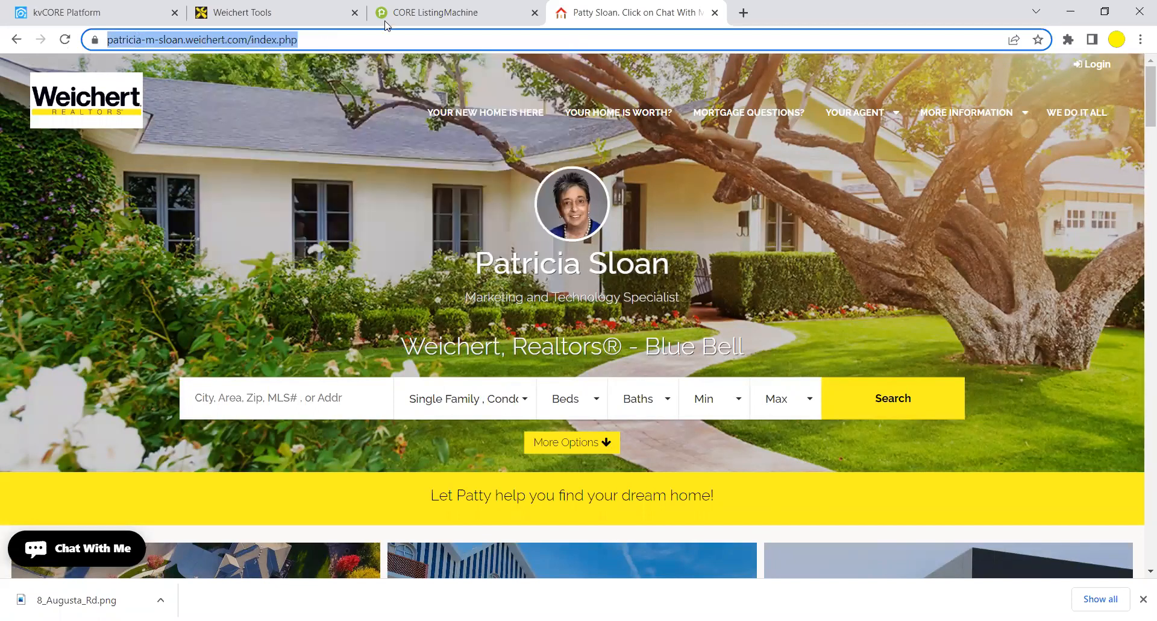
left_click(150, 12)
left_click(256, 15)
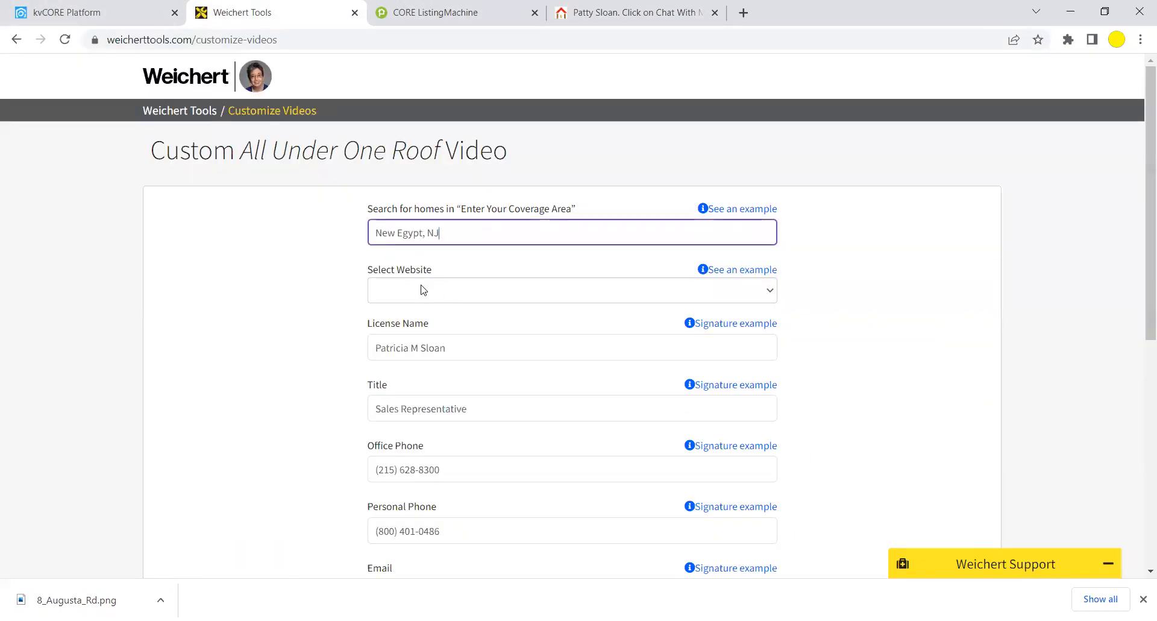
left_click(436, 298)
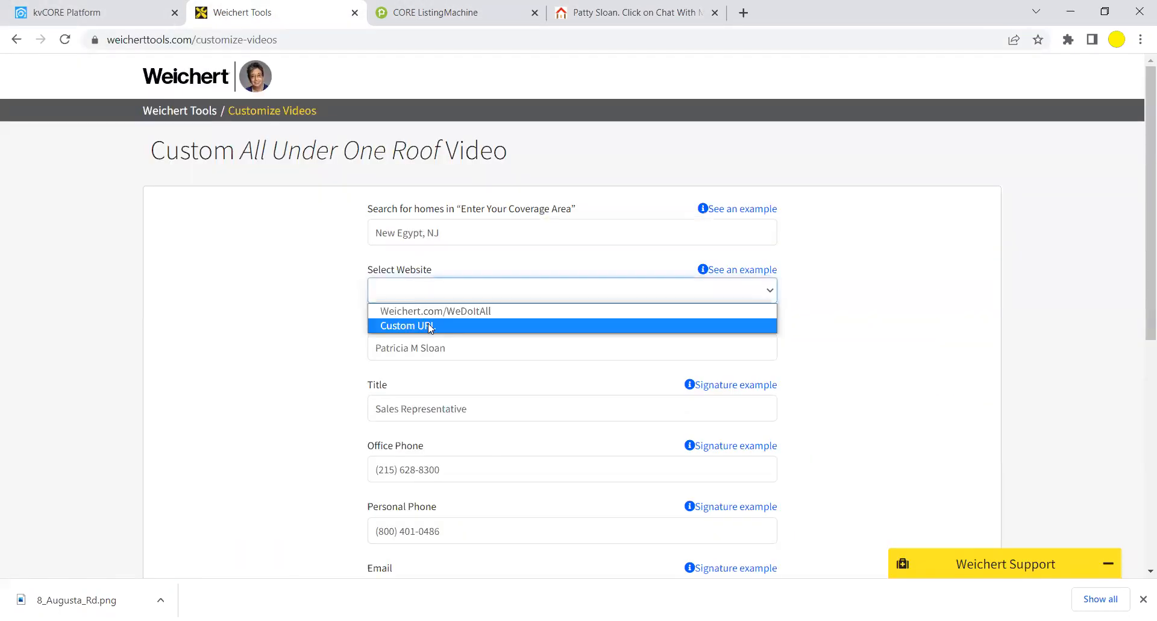
left_click(428, 326)
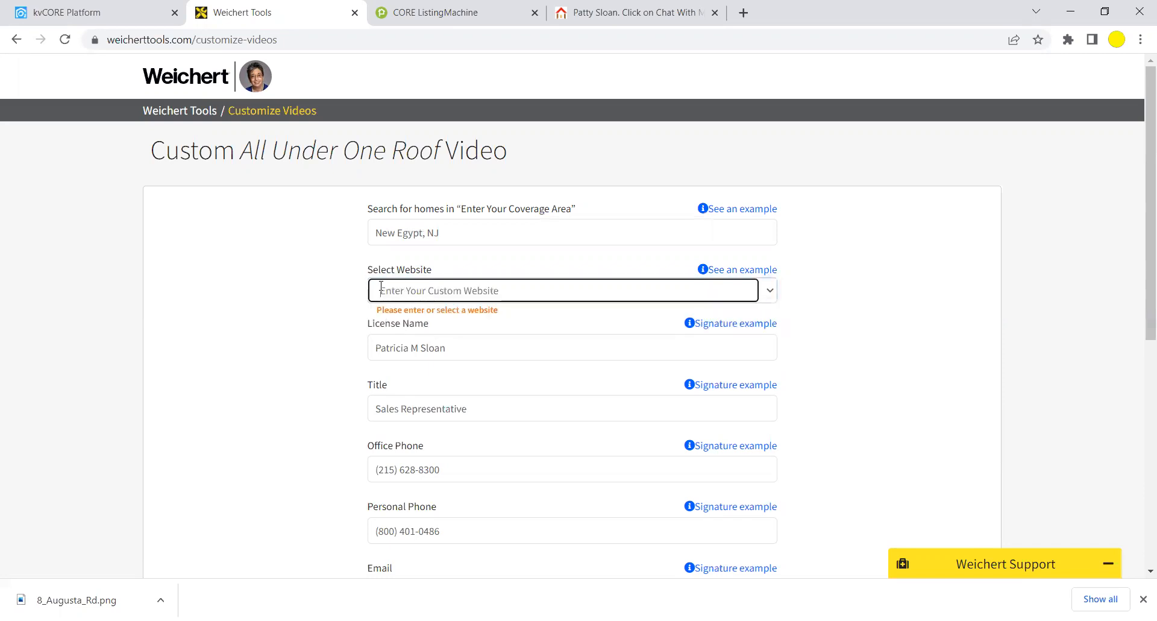
right_click(381, 287)
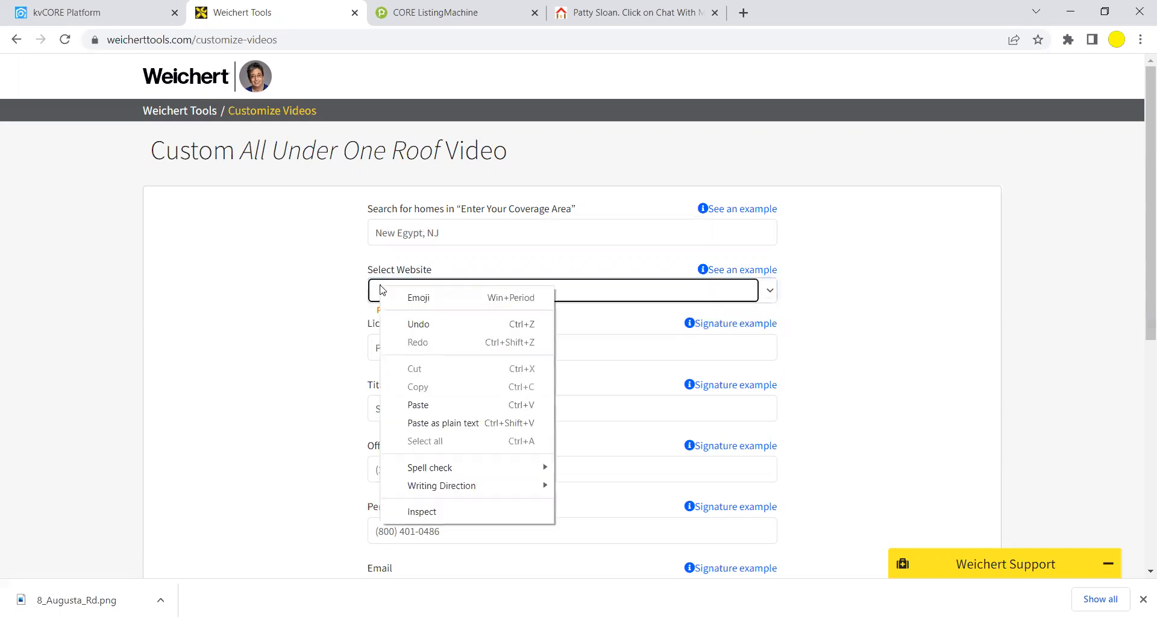
left_click(413, 404)
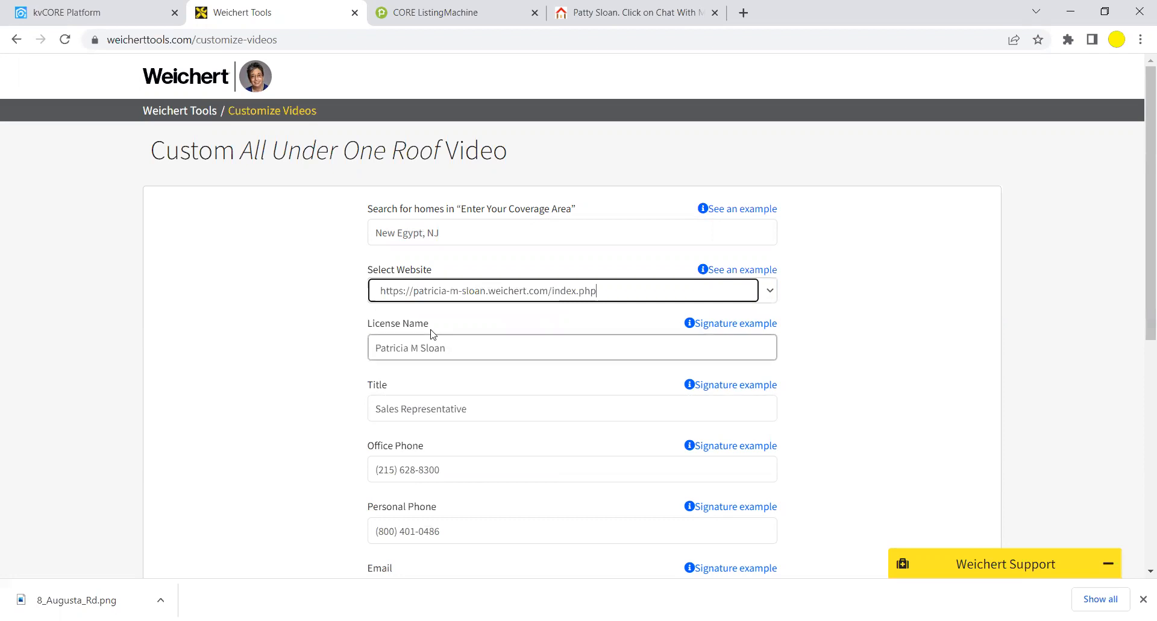
Change the title from Sales Representative to 'Marketing and Technology specialist'.
left_click_drag(490, 408, 337, 422)
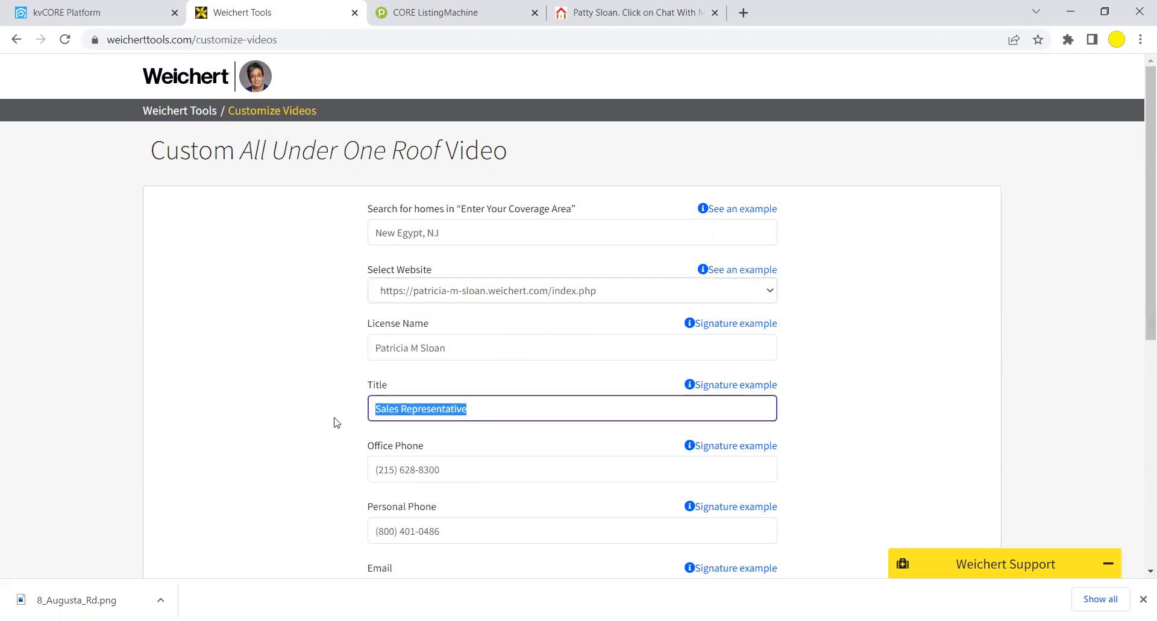
type("Marketing and Technoli")
key("BackSpace")
type("ogy s")
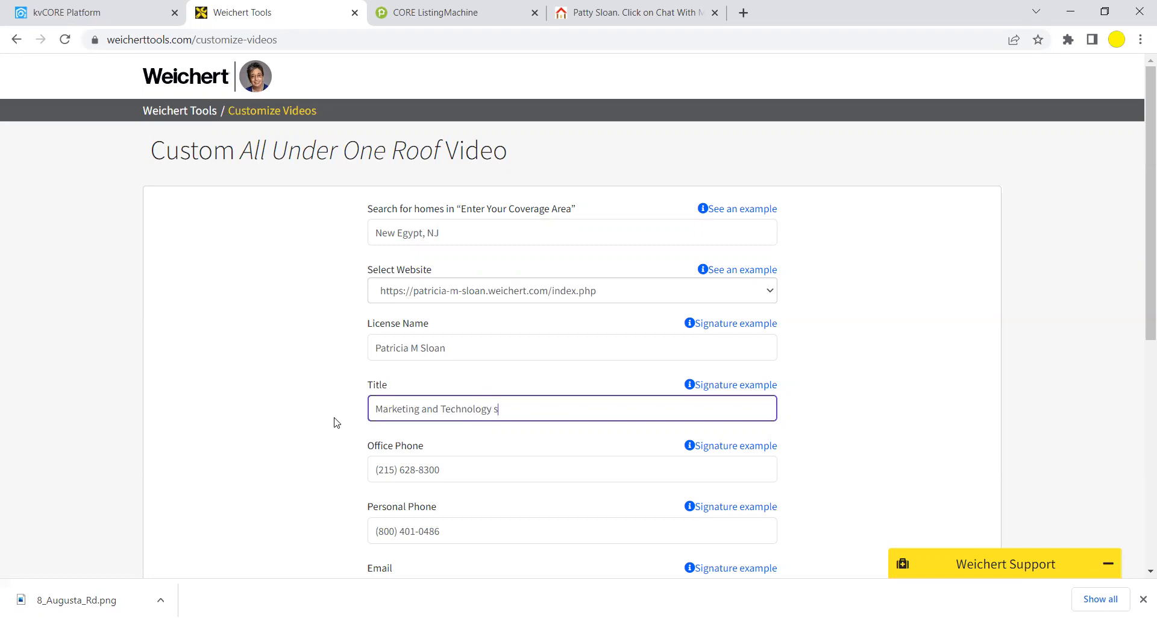
type("pecialist")
Replace the old personal phone number with the agent's cell number.
left_click_drag(455, 529, 338, 536)
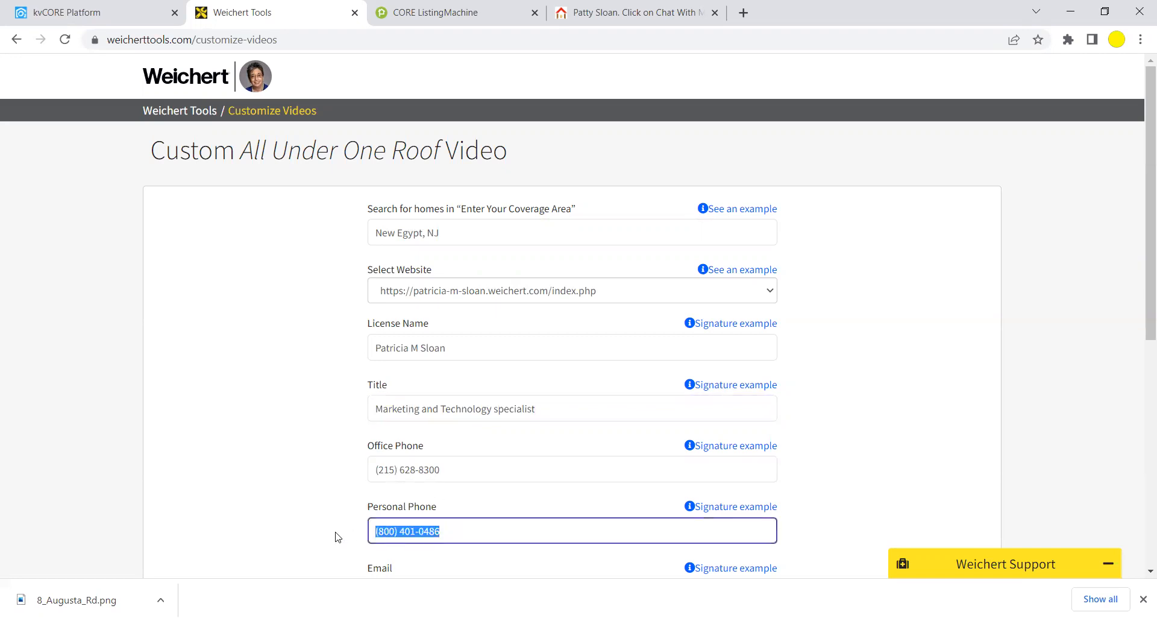
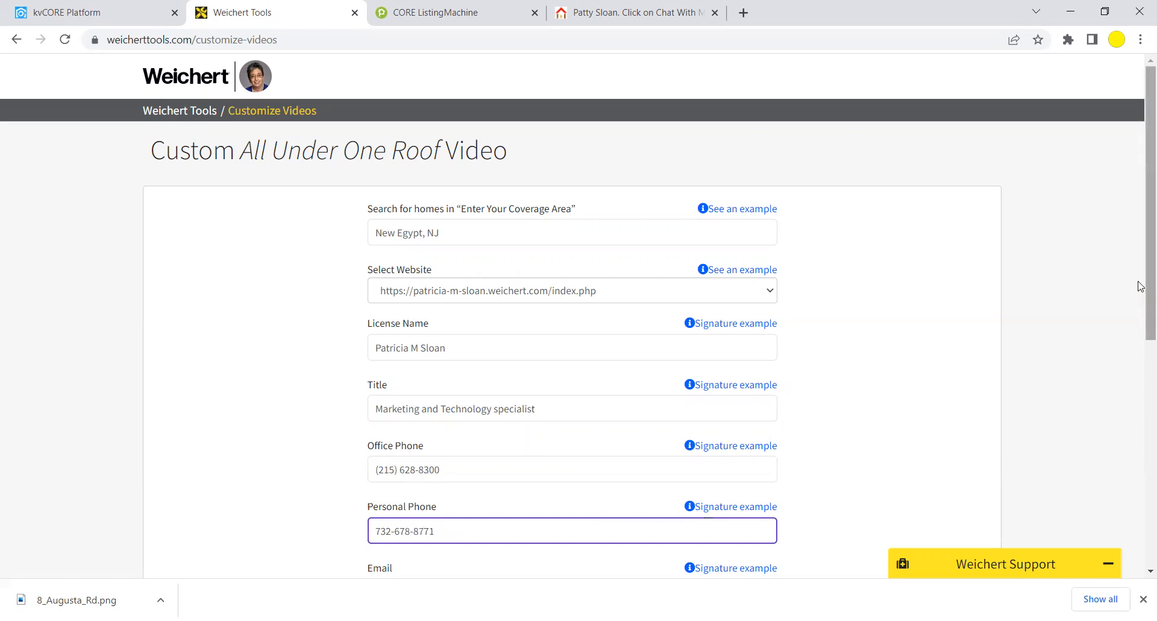
scroll(1140, 286, "down", 4)
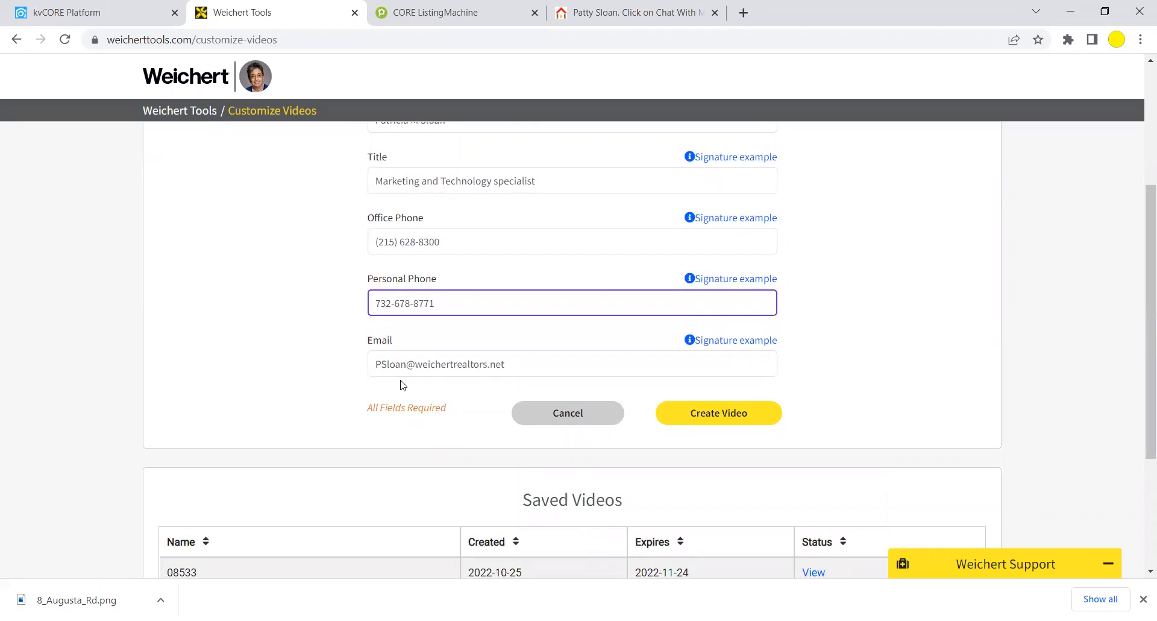
Create the video, then find and open the video-ready notification email in Outlook's Deleted Items.
left_click(732, 420)
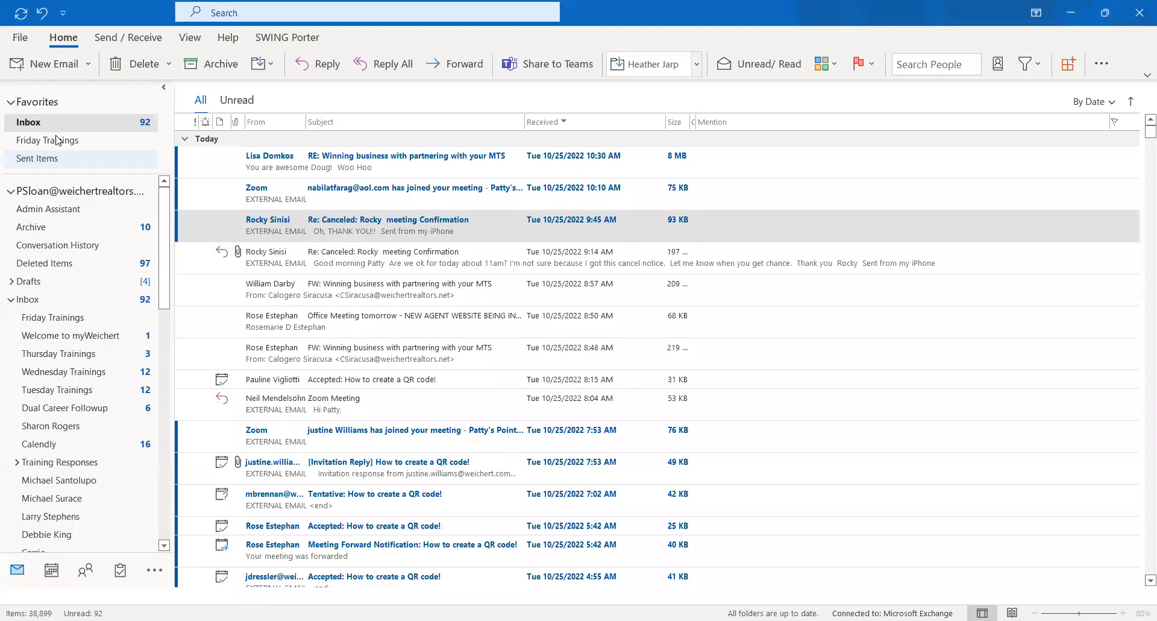
left_click(56, 160)
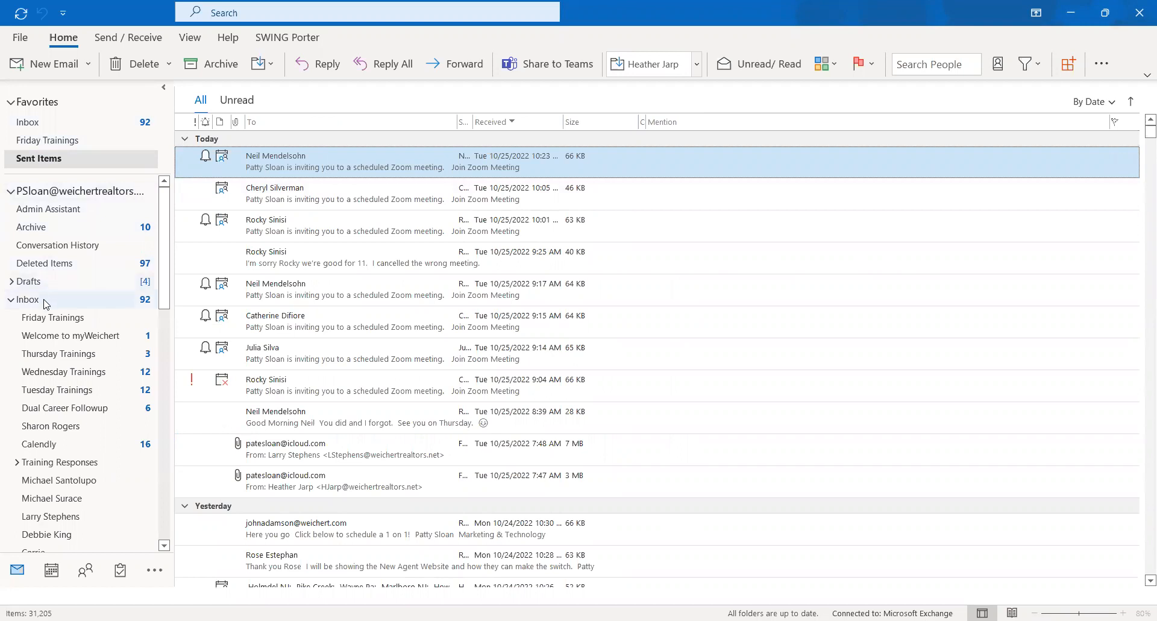
left_click(53, 265)
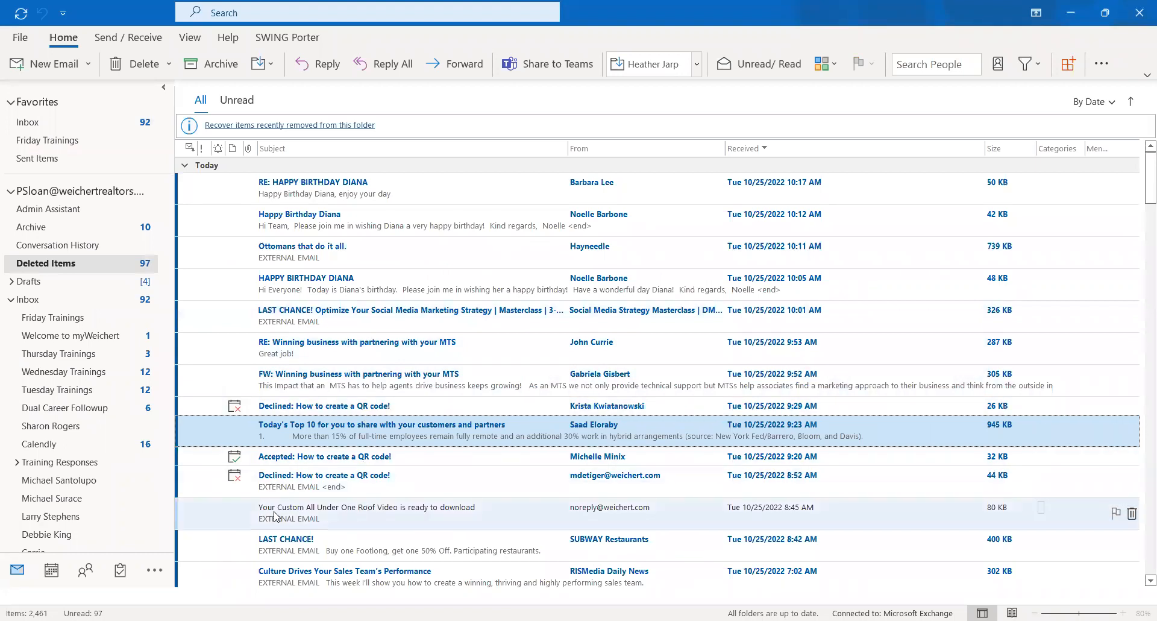
left_click(424, 516)
double_click(420, 517)
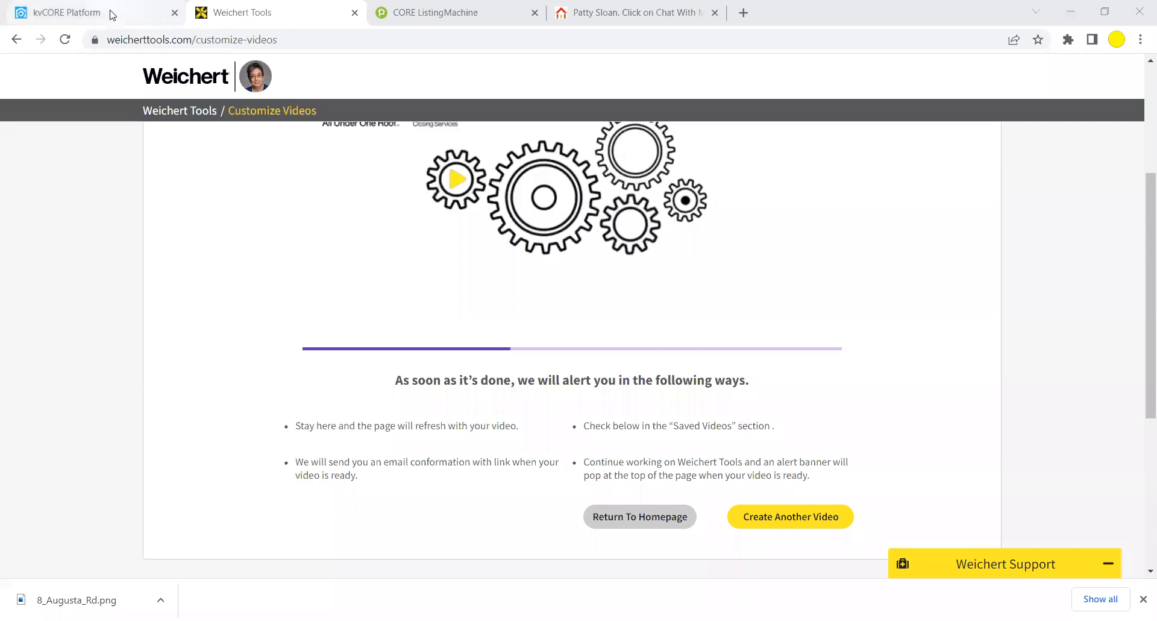
left_click(111, 13)
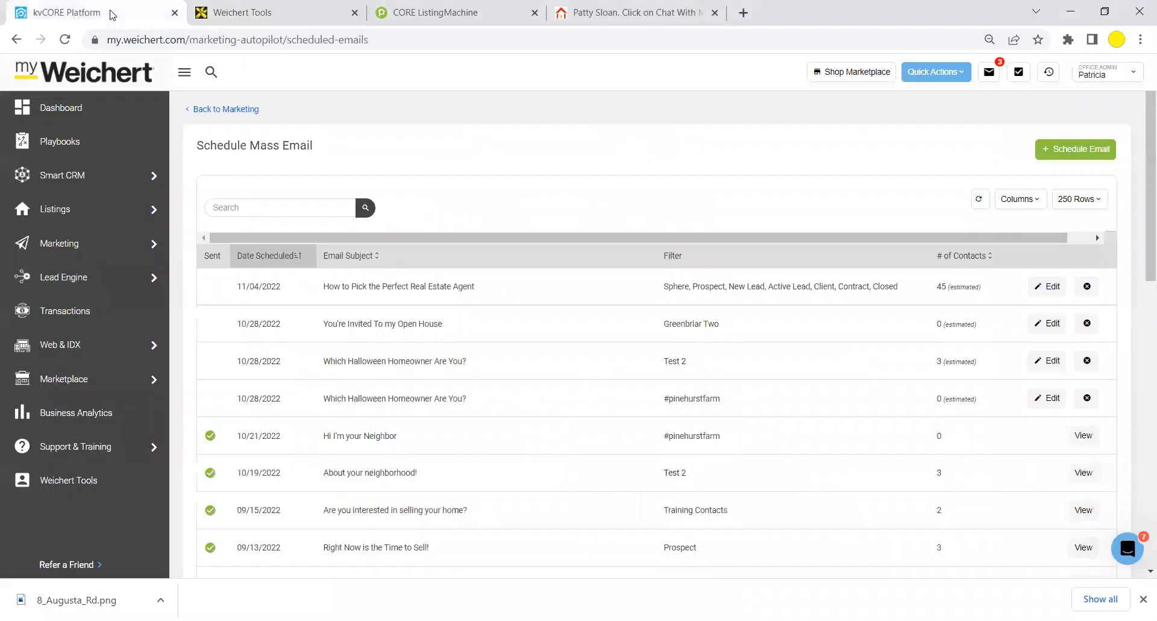
Create an agent QR code with the pasted video link as URL and description 'Buyer Video'.
left_click(427, 16)
left_click_drag(1139, 141, 1141, 69)
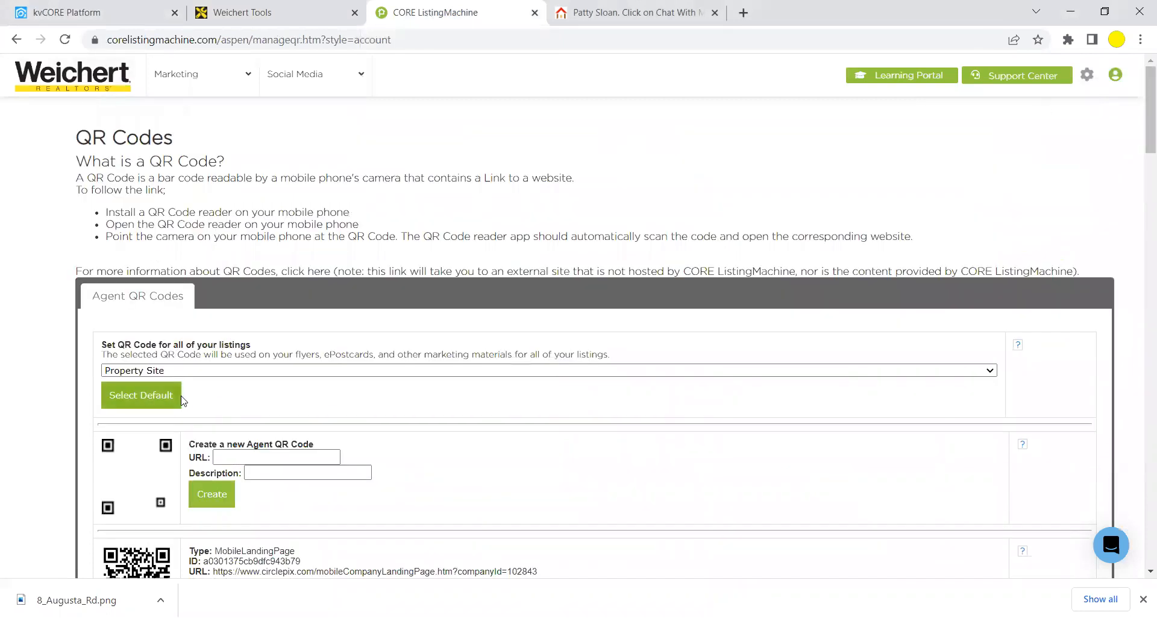
left_click(232, 455)
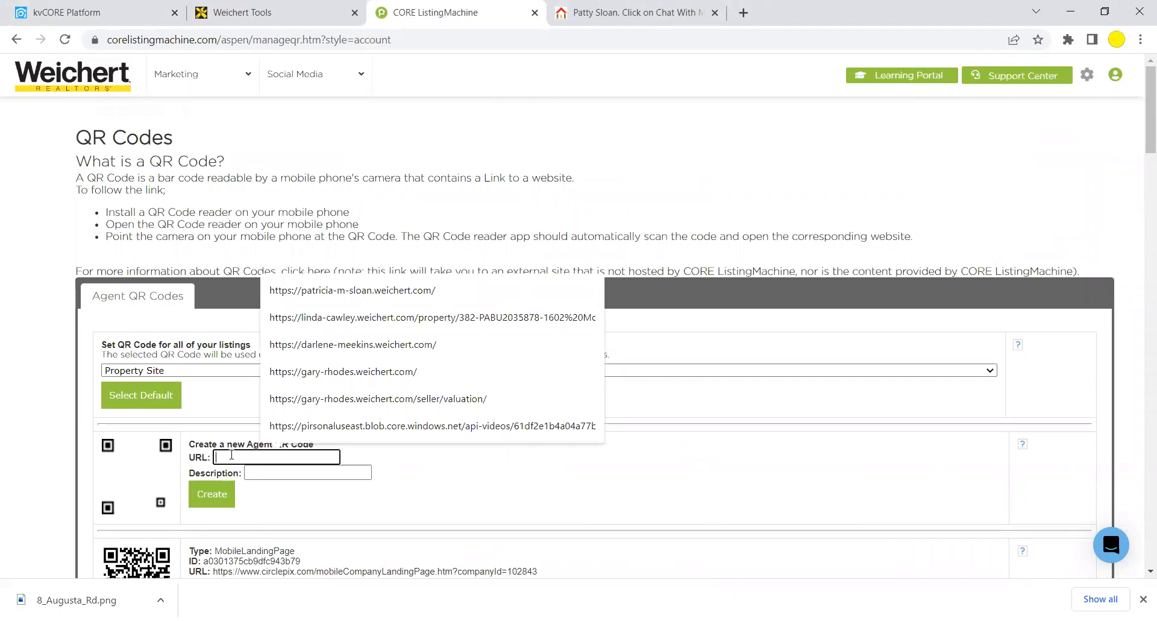
right_click(232, 455)
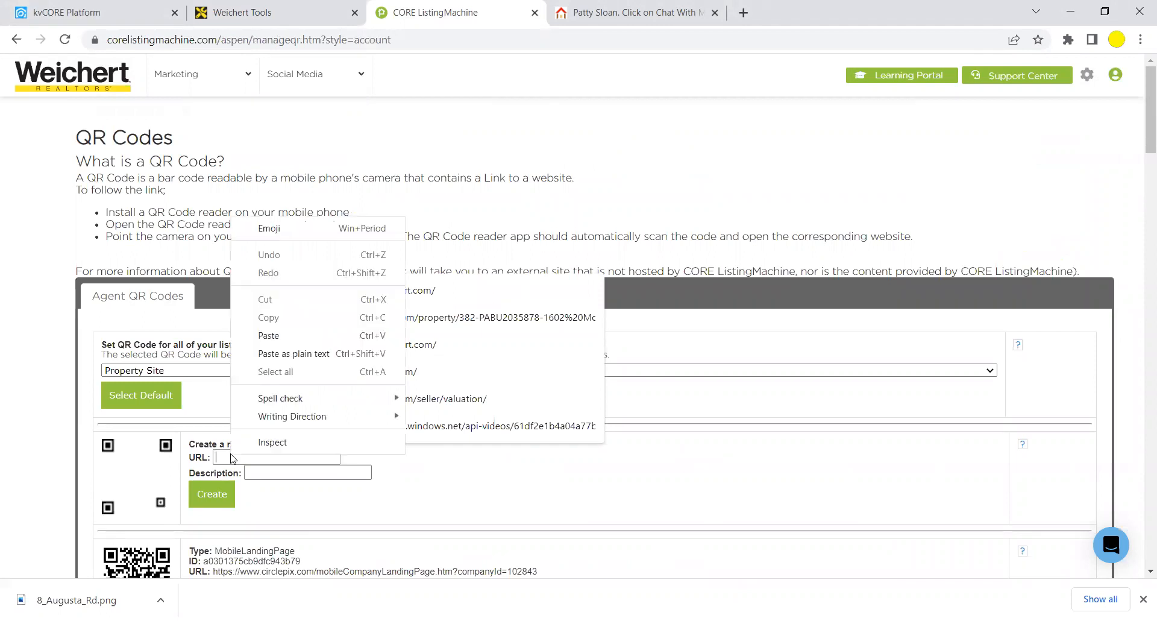
left_click(269, 336)
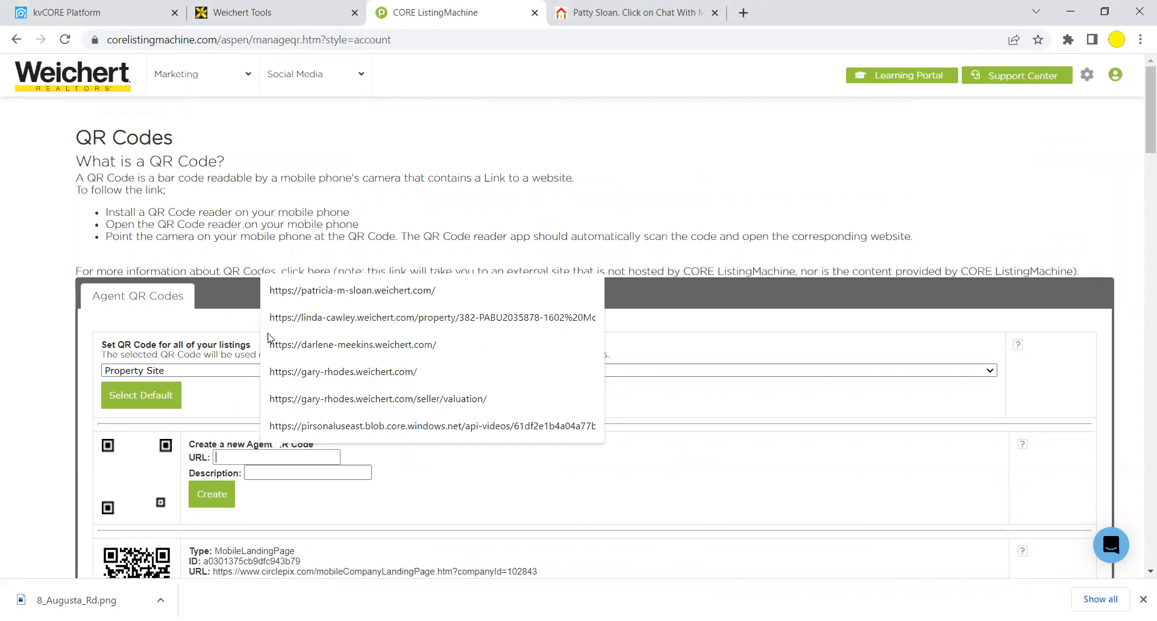
key("ctrl+v")
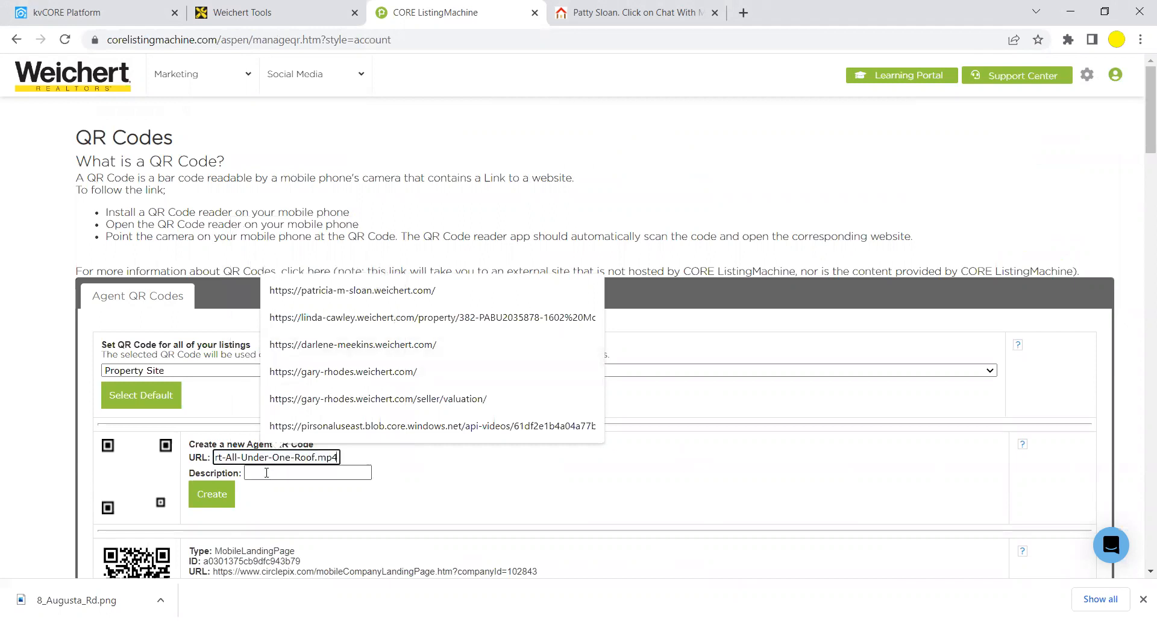
left_click(267, 474)
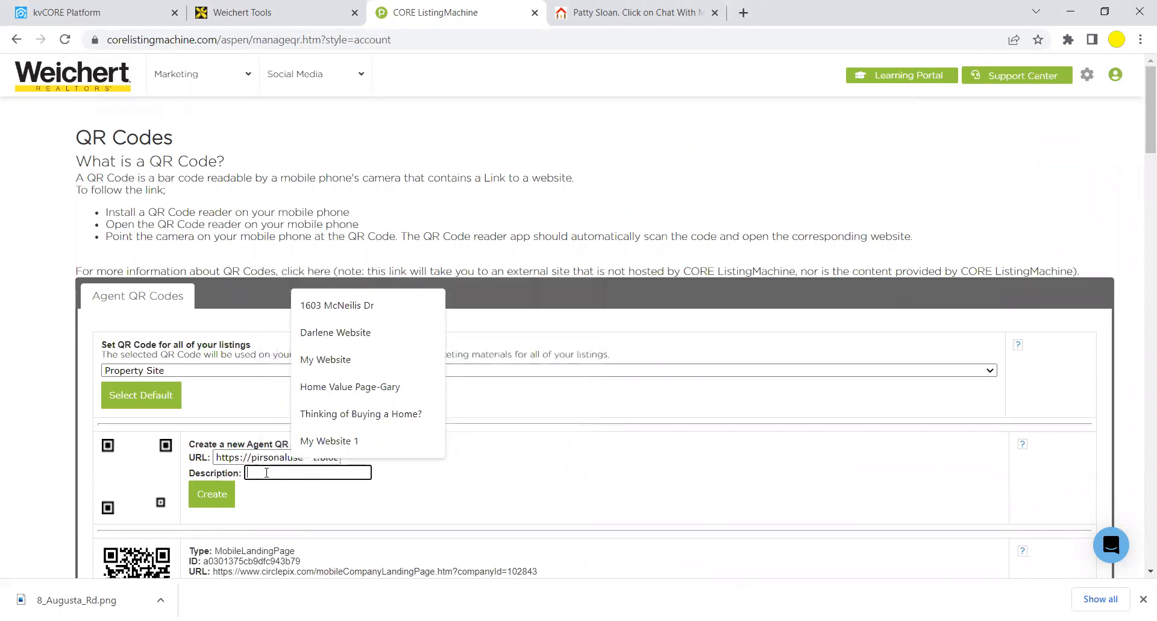
type("Buy")
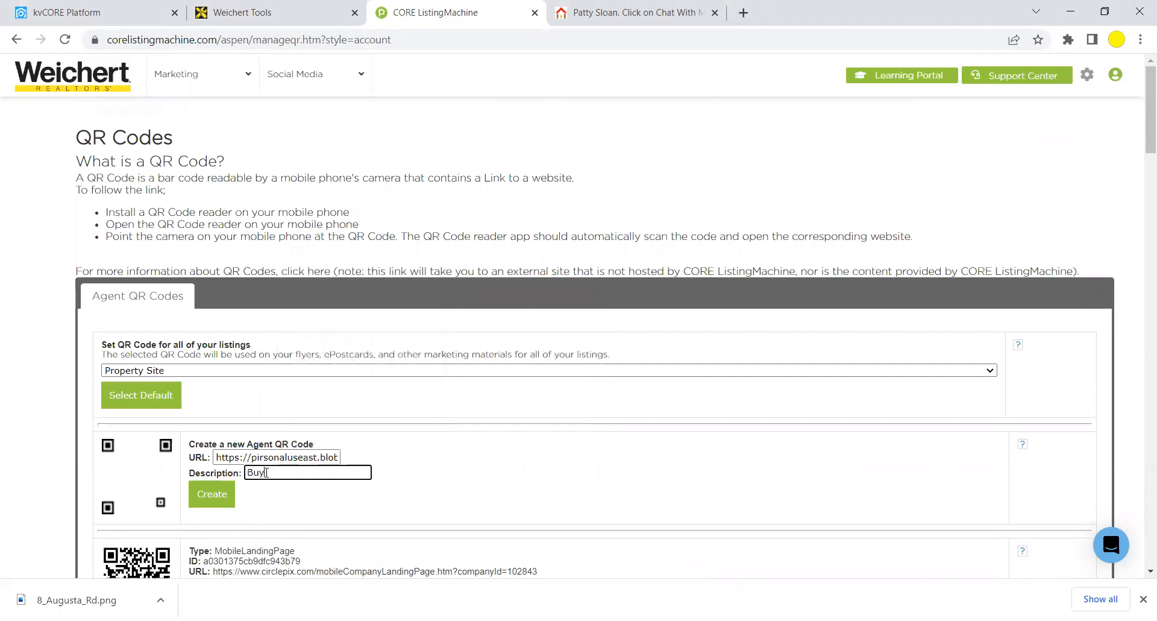
type("er Video")
left_click(218, 495)
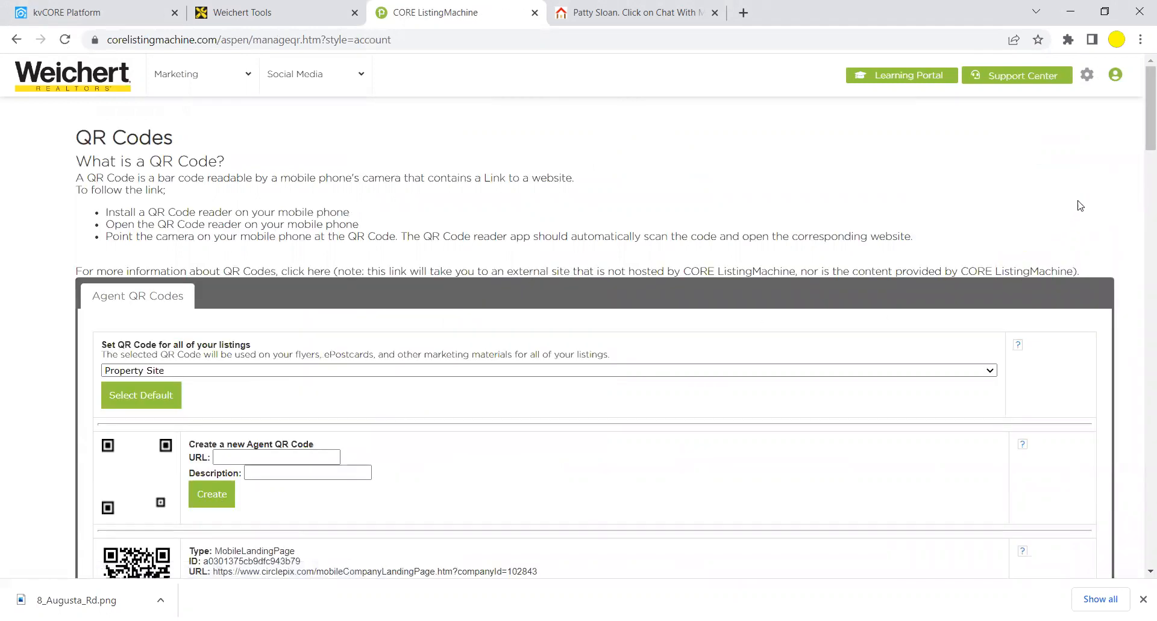
Download the Buyer Video QR code as Buyer_Video.png and open it from the download bar.
scroll(1140, 191, "down", 2)
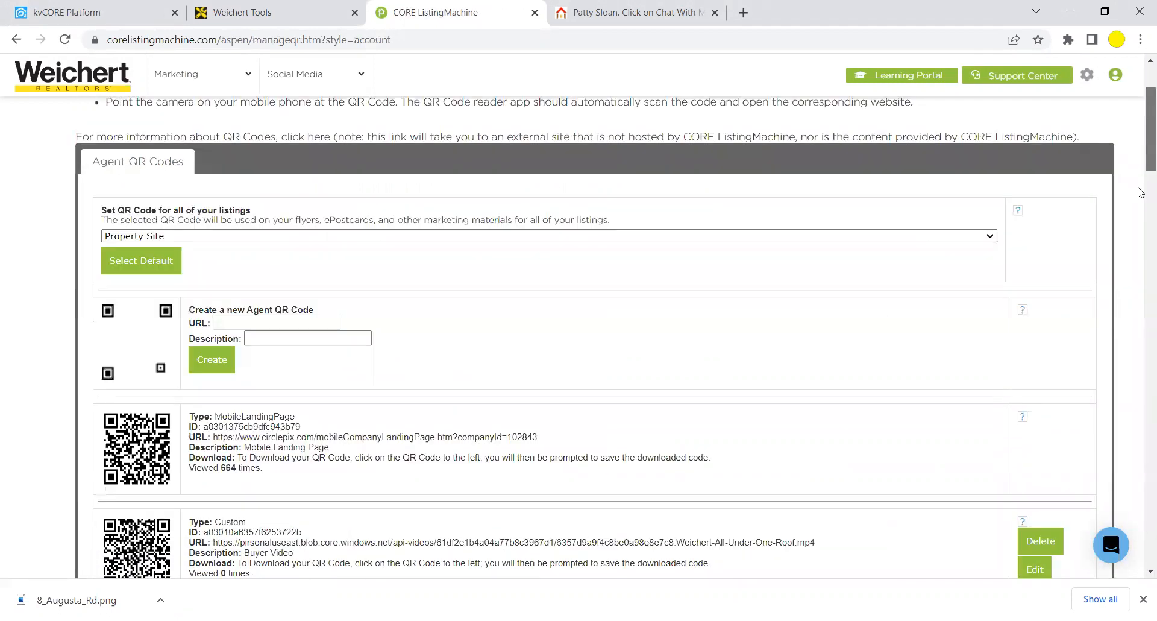
scroll(1140, 191, "down", 4)
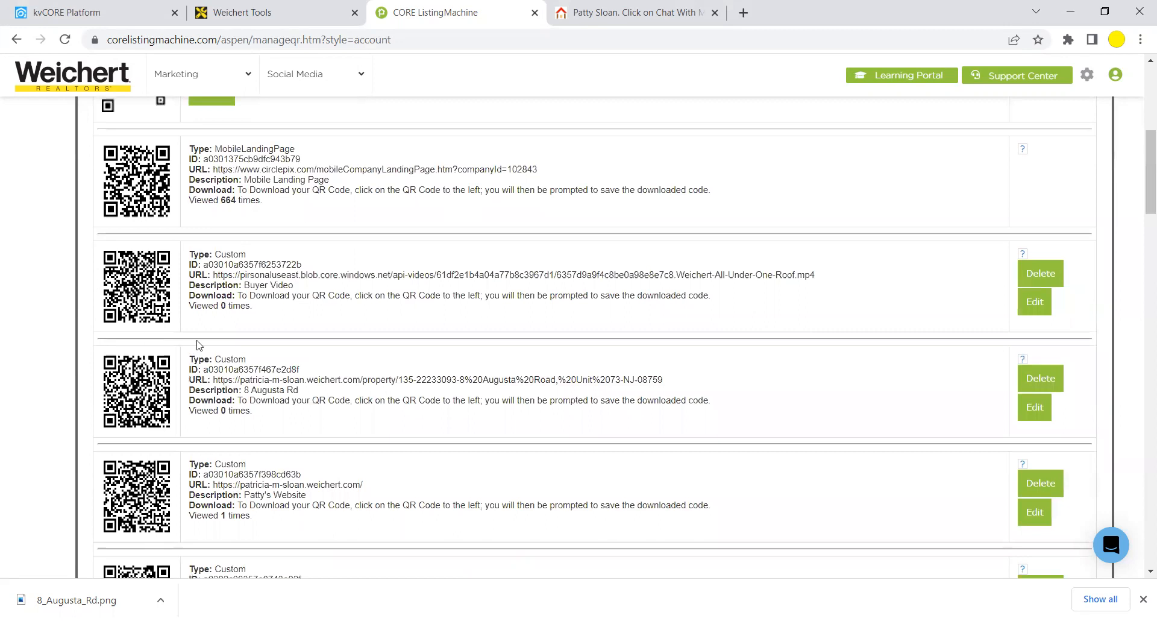
left_click(130, 292)
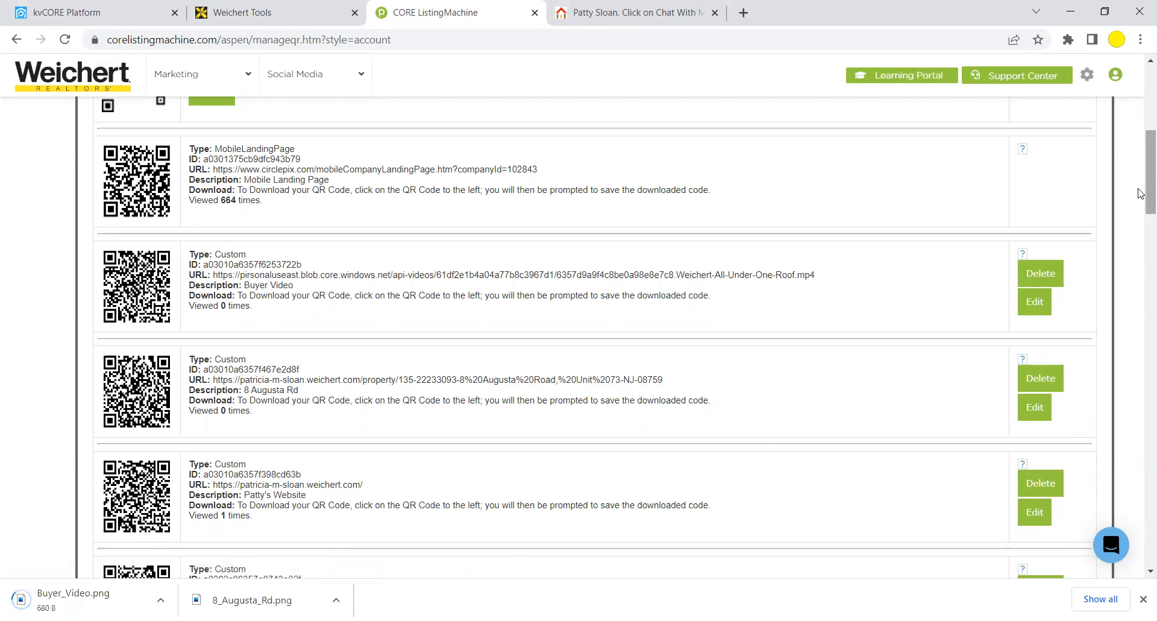
scroll(1140, 199, "down", 6)
left_click_drag(1141, 256, 1140, 267)
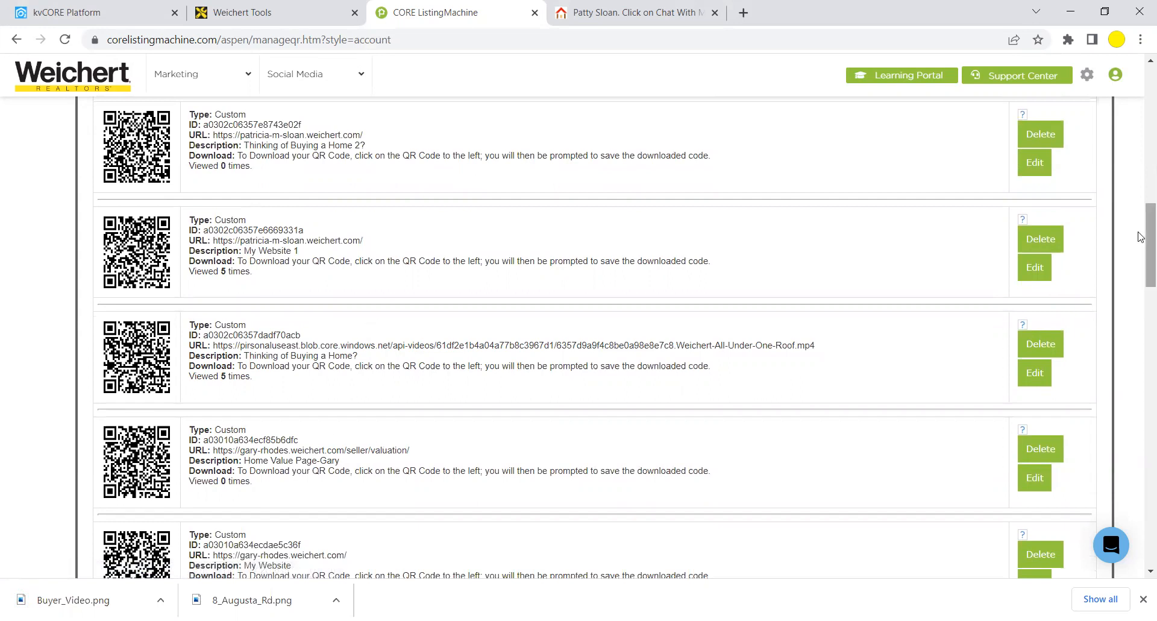
left_click_drag(1140, 236, 1141, 98)
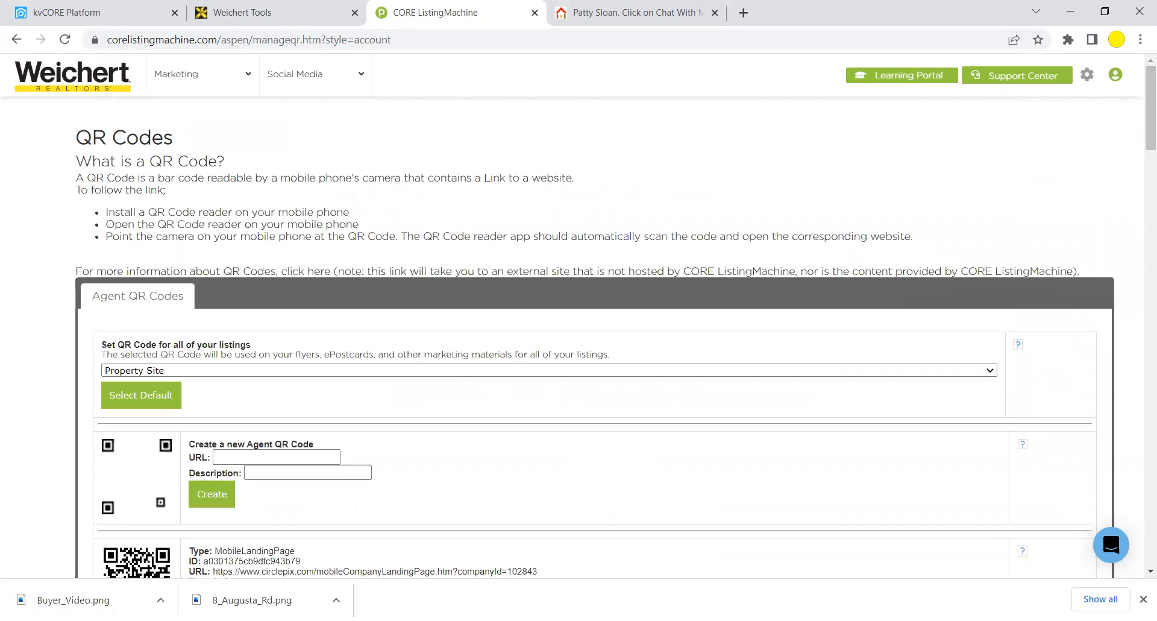
left_click(160, 600)
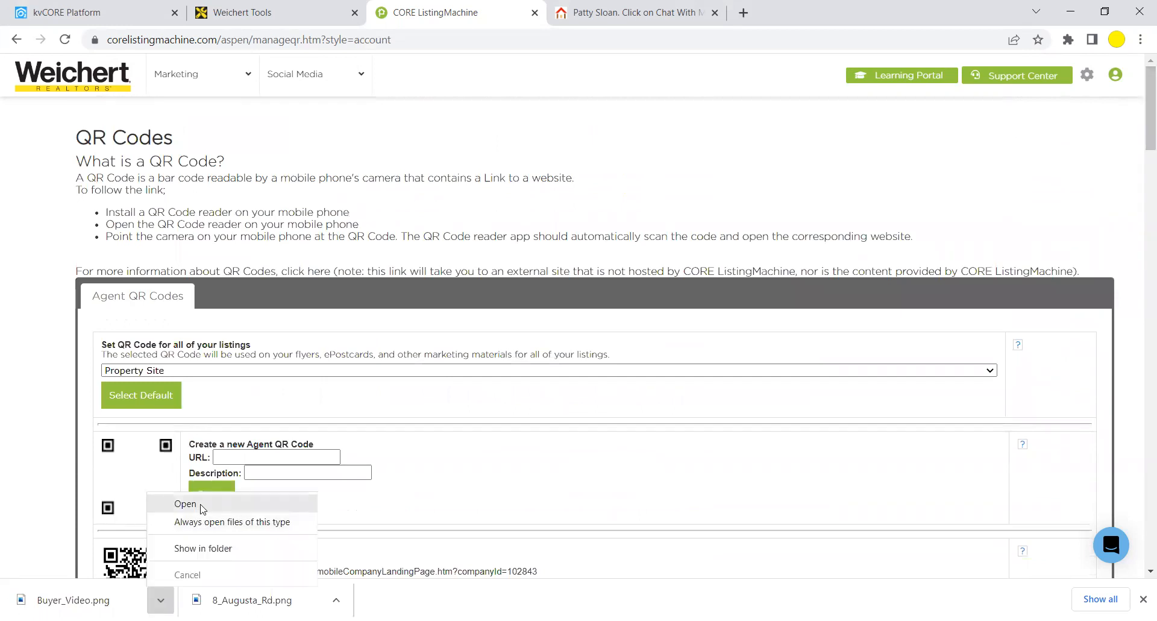
left_click(202, 505)
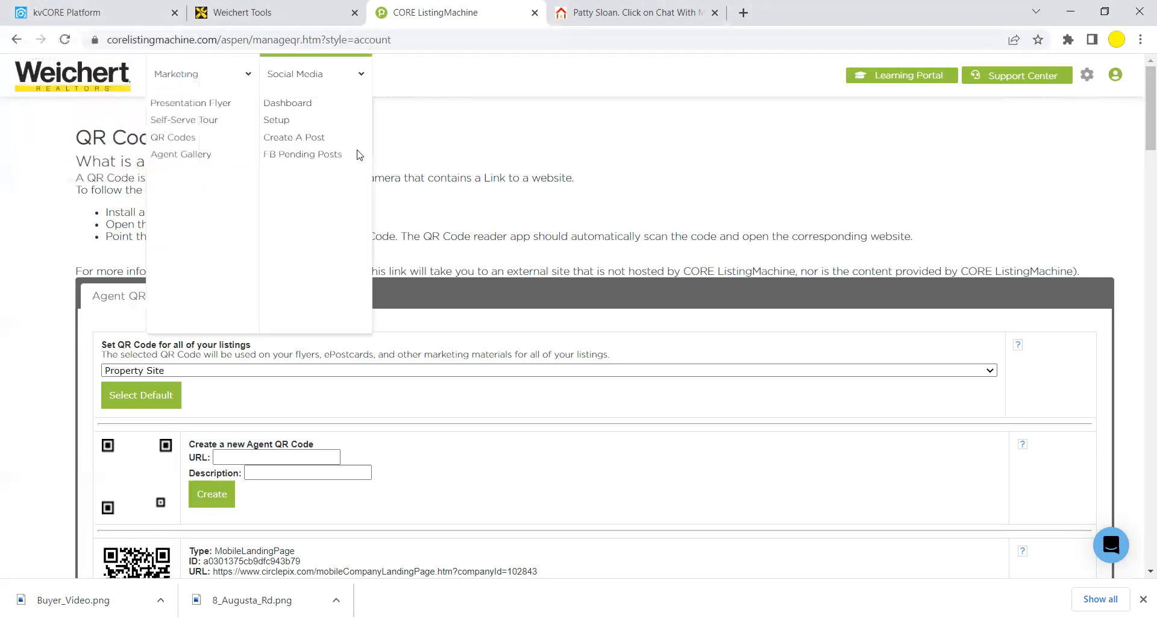
Launch CORE Listing Machine from kvCORE's Marketing menu and go to Marketing > QR Codes.
left_click(116, 15)
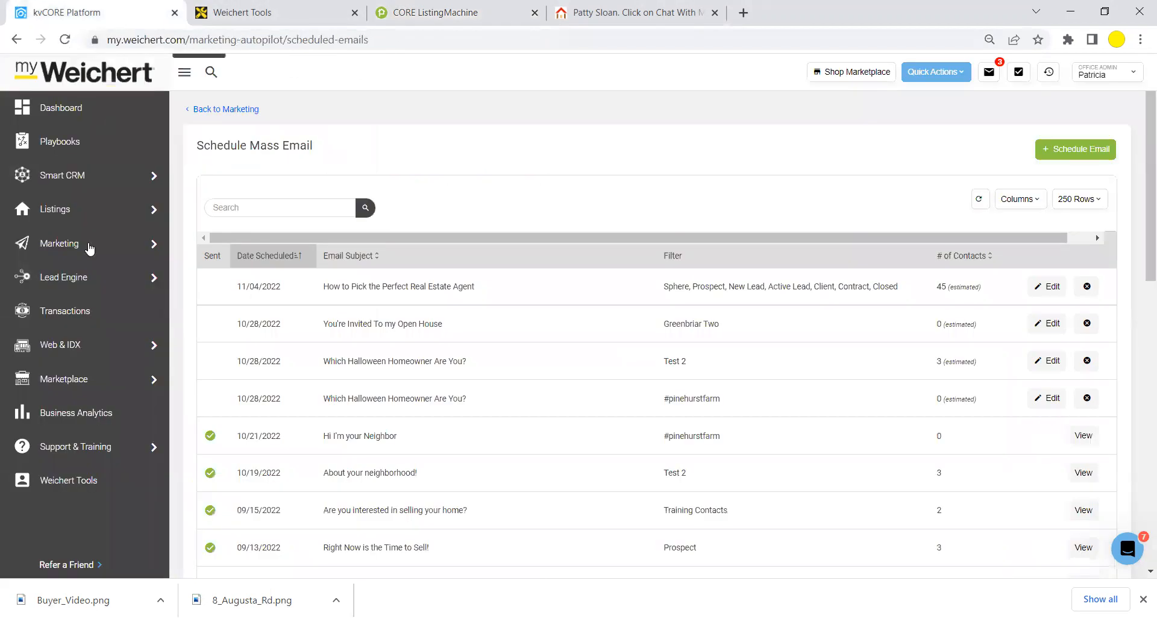
mouse_move(72, 246)
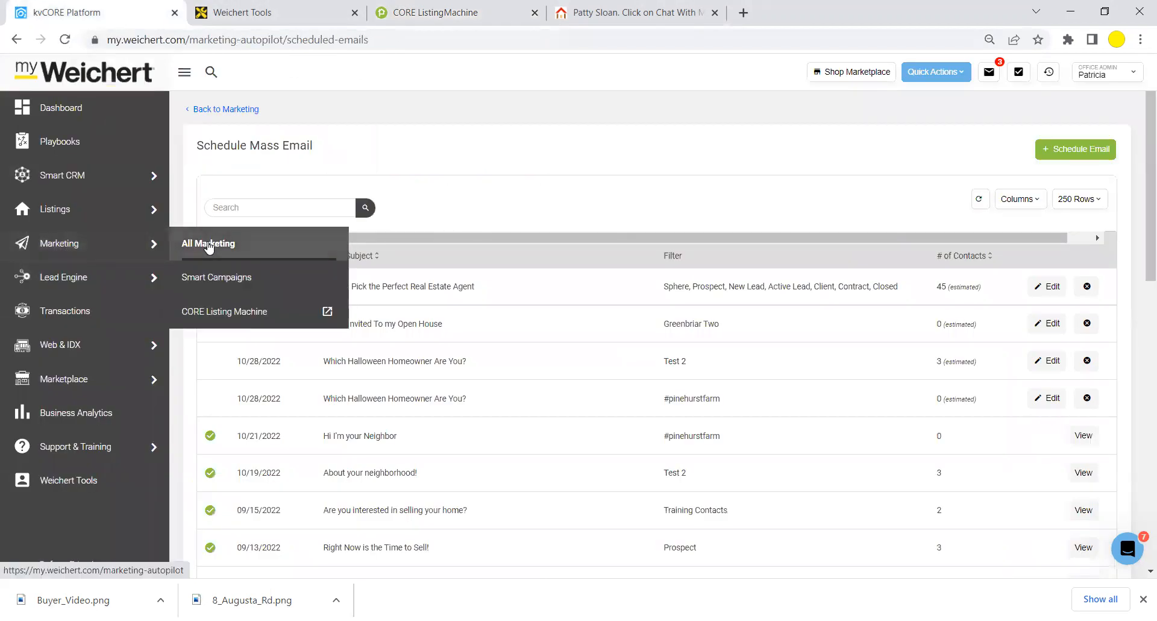
left_click(239, 318)
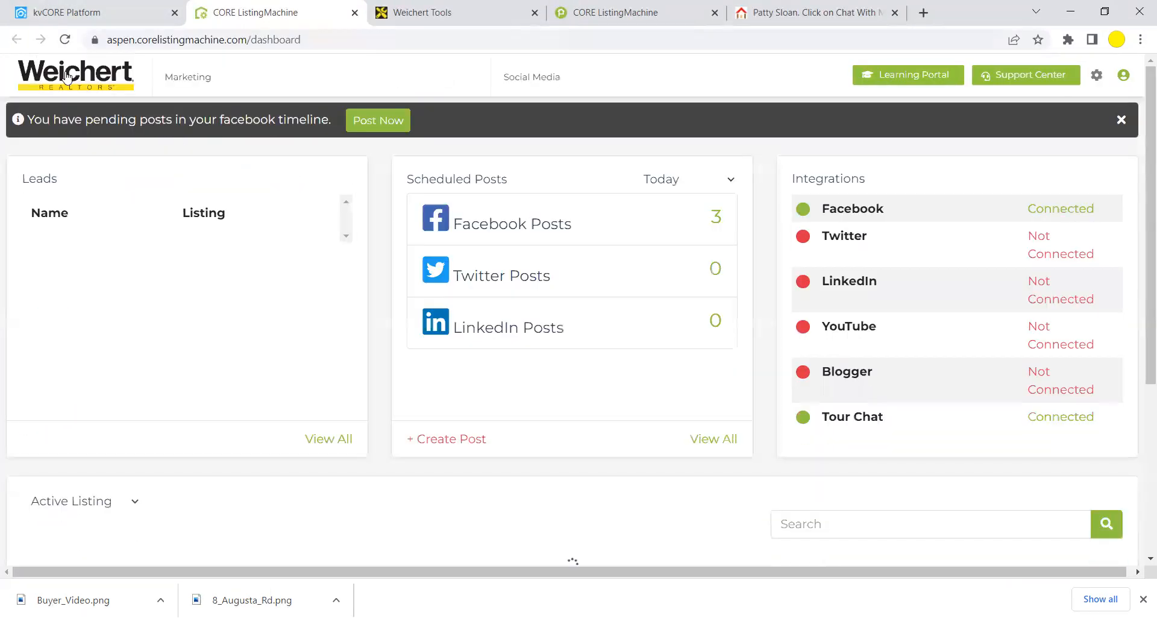
mouse_move(188, 76)
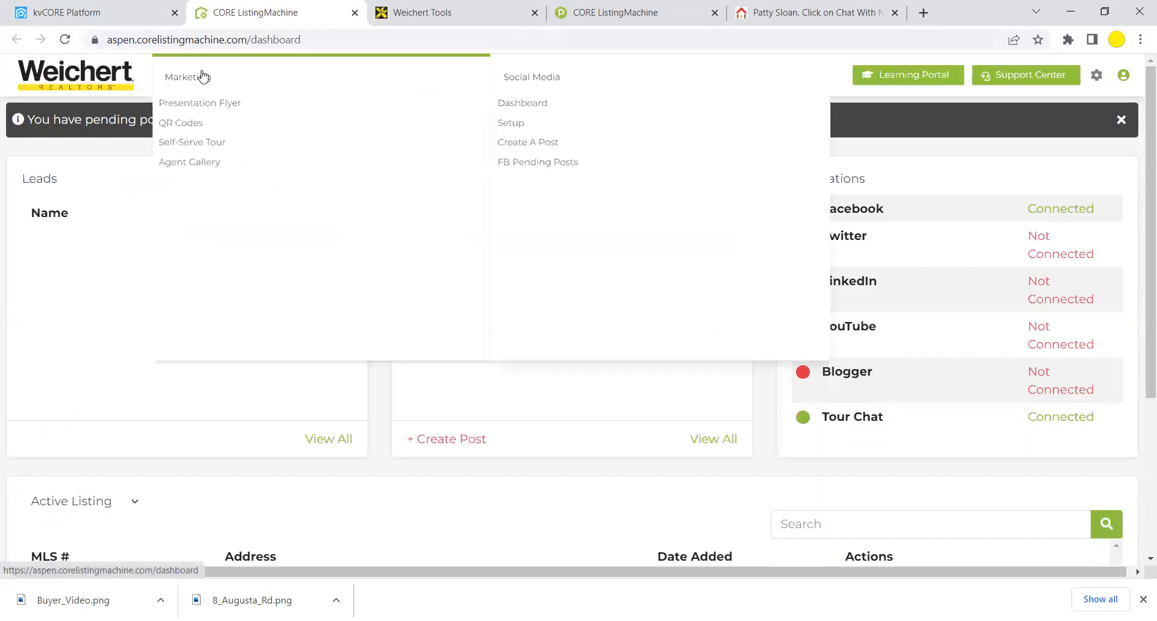
left_click(186, 122)
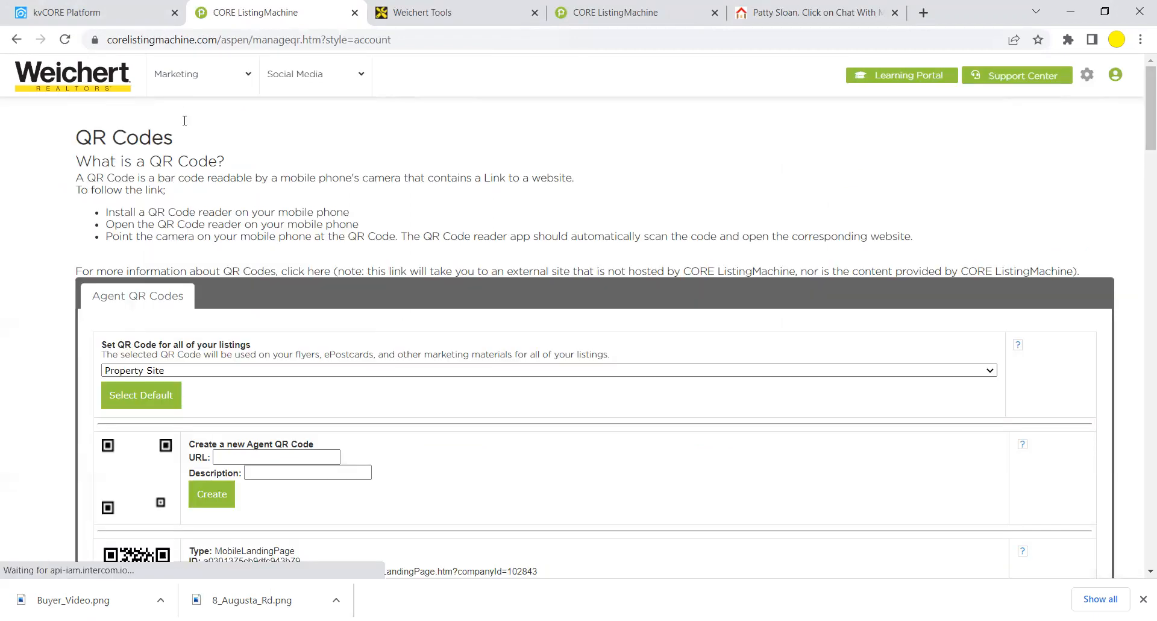